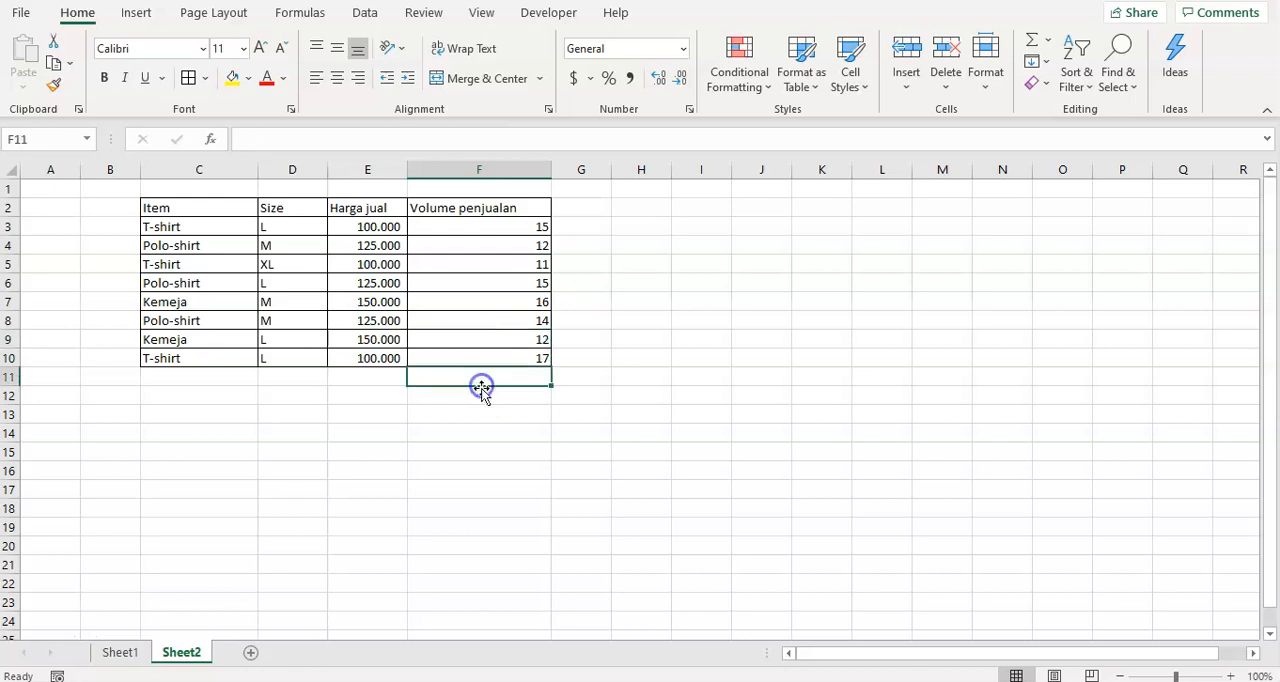
{"action": "left_click", "coordinate": [485, 417]}
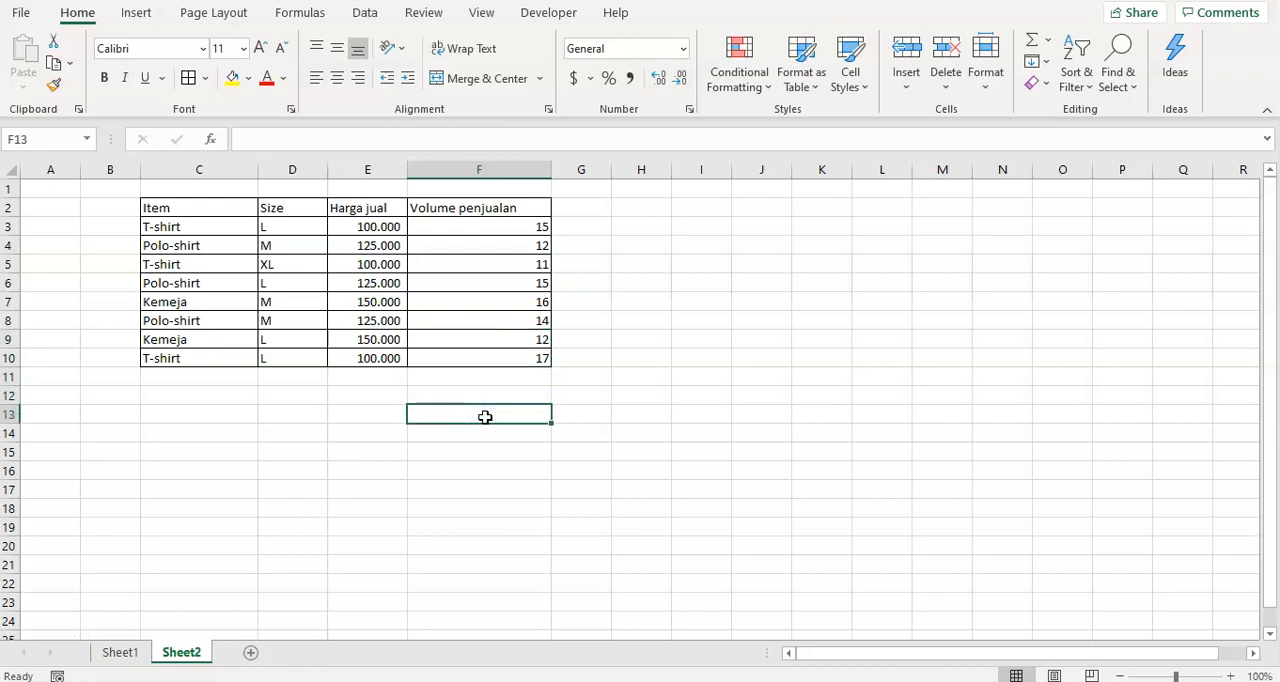
{"action": "type", "text": "SUMPRODUCT"}
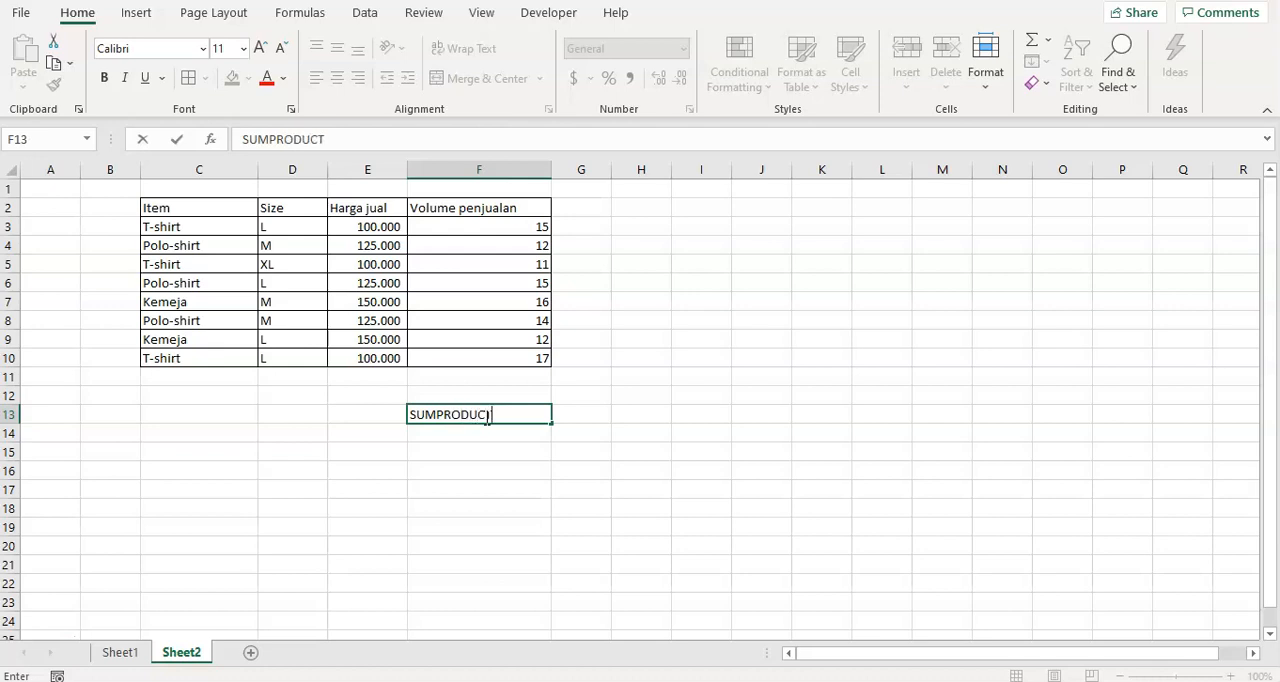
{"action": "key", "text": "Return"}
{"action": "key", "text": "Up"}
{"action": "key", "text": "Left"}
{"action": "key", "text": "Right"}
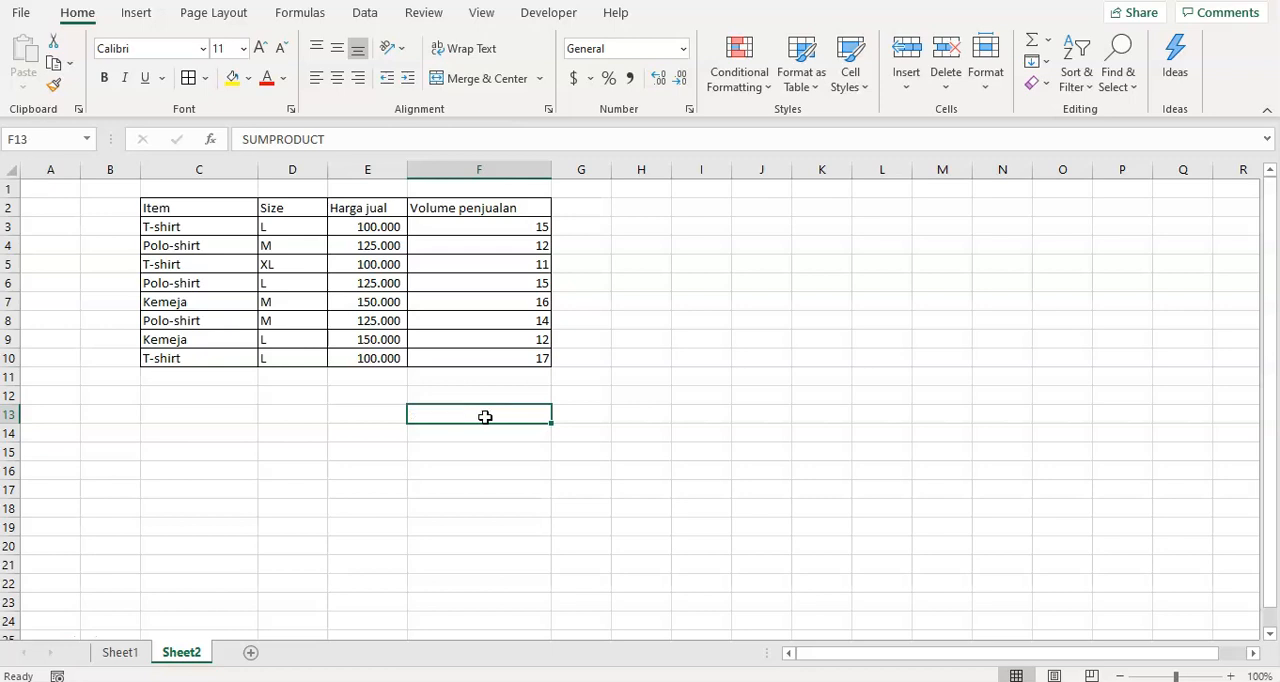
Examine the Harga jual values in E3:E10 and the Volume penjualan values in F3:F10.
{"action": "key", "text": "Left"}
{"action": "key", "text": "Left"}
{"action": "key", "text": "Right"}
{"action": "key", "text": "Up"}
{"action": "key", "text": "Up"}
{"action": "key", "text": "Up"}
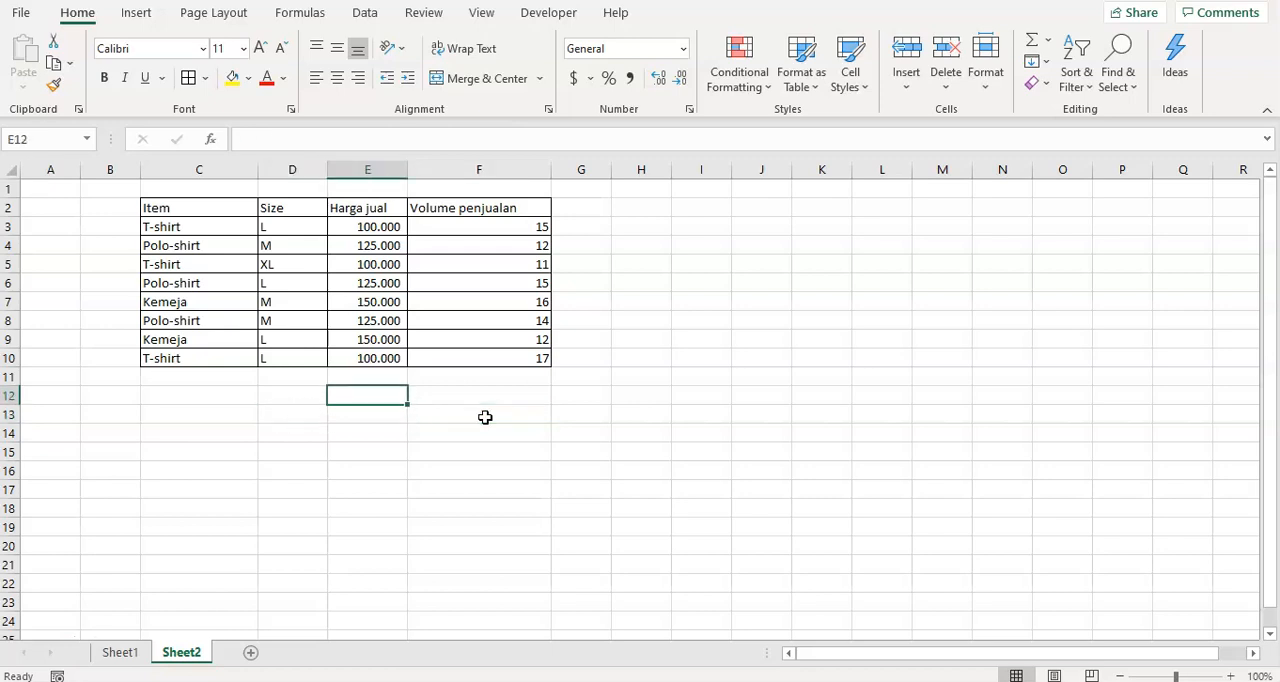
{"action": "key", "text": "ctrl+Up"}
{"action": "key", "text": "Down"}
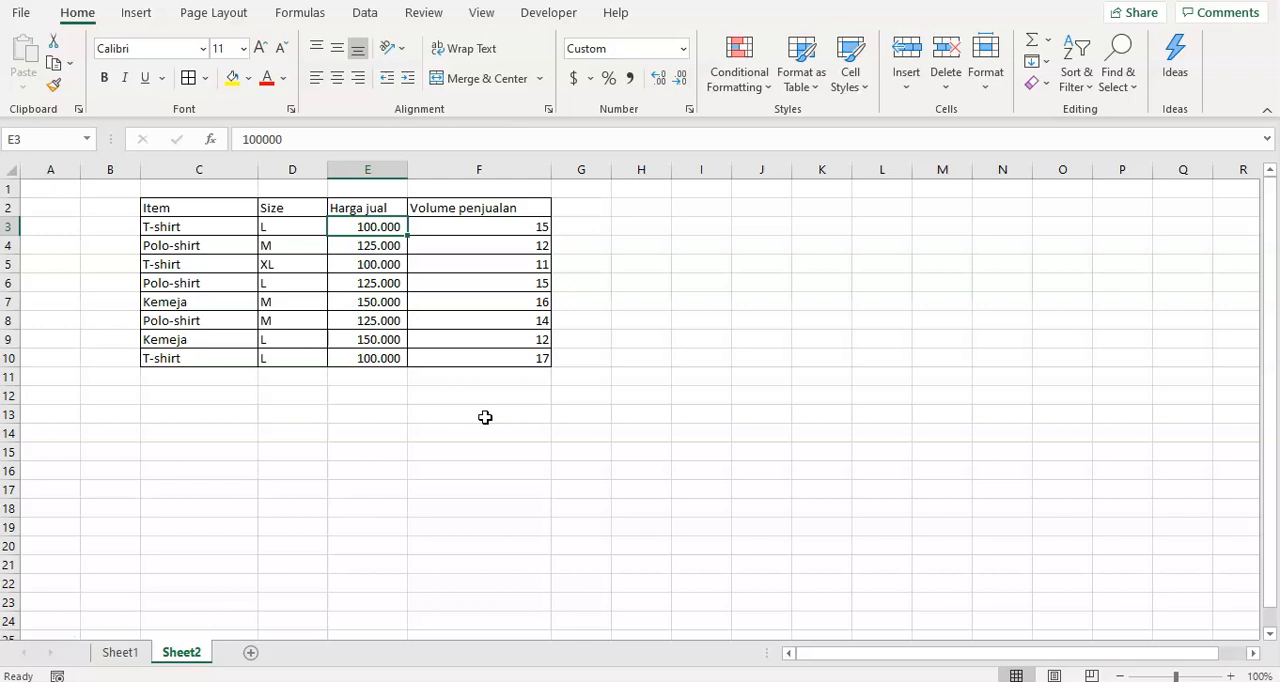
{"action": "key", "text": "ctrl+shift+Down"}
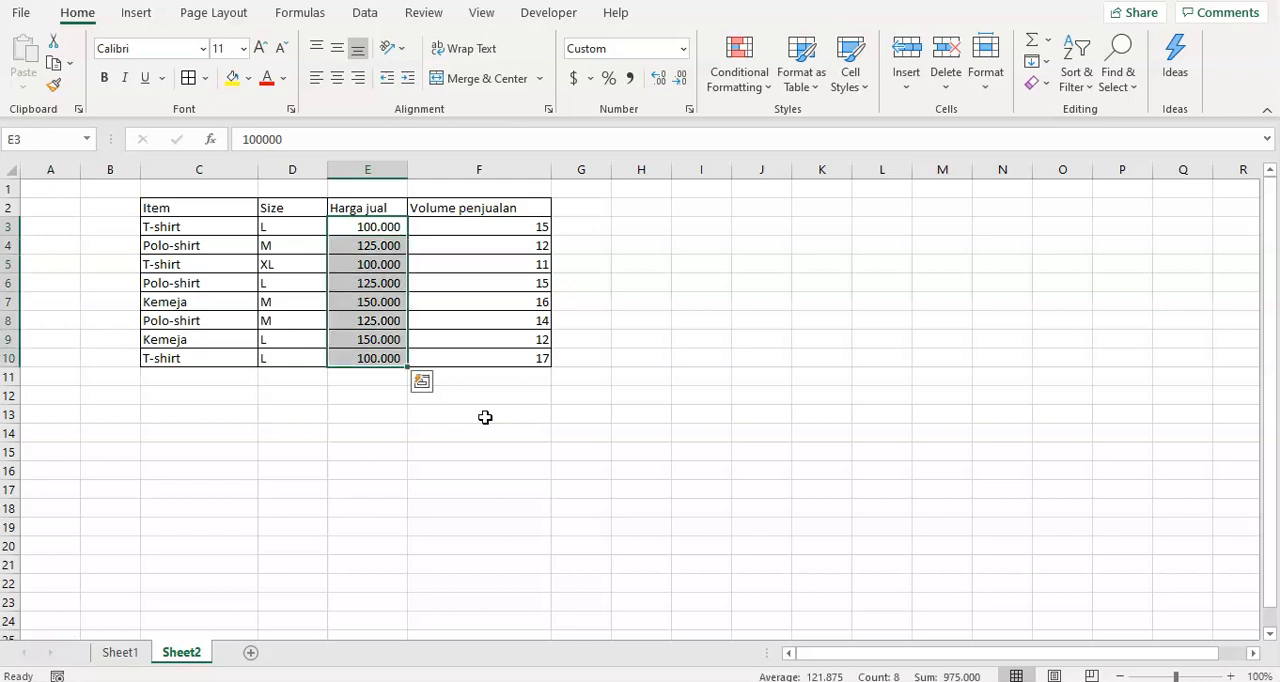
{"action": "key", "text": "Right"}
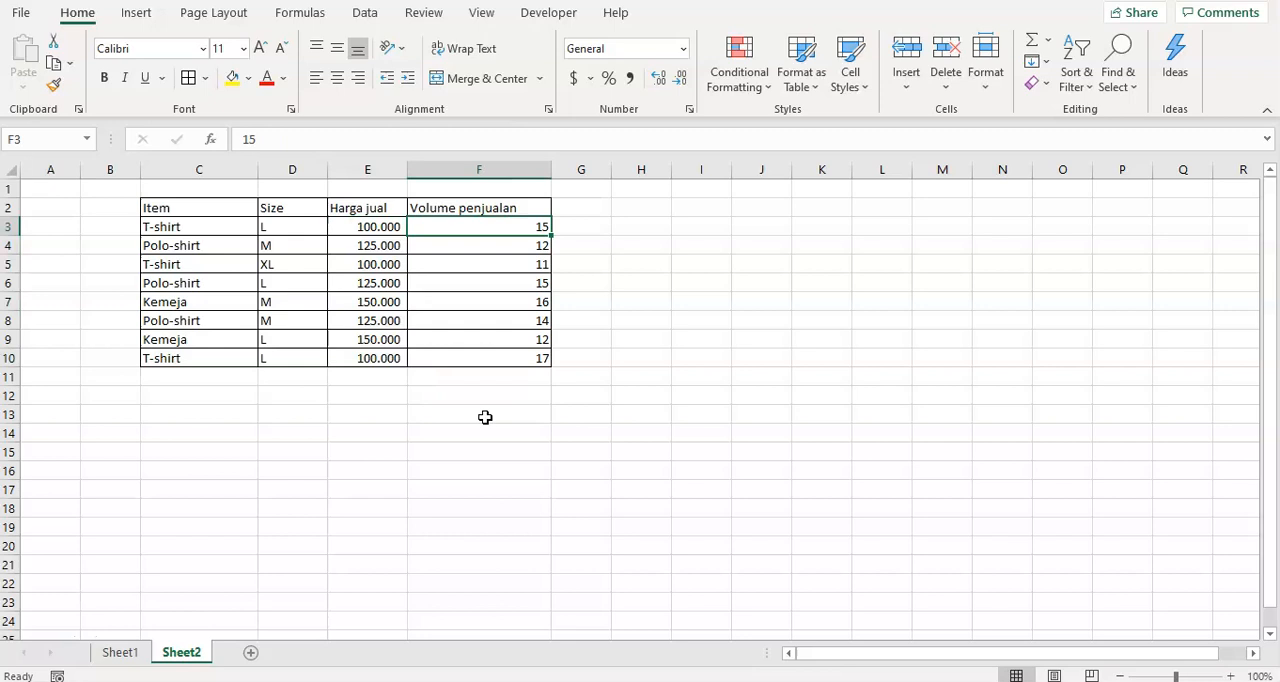
{"action": "key", "text": "Left"}
{"action": "key", "text": "ctrl+shift+Down"}
{"action": "key", "text": "Right"}
{"action": "key", "text": "Left"}
{"action": "key", "text": "ctrl+shift+Down"}
{"action": "key", "text": "Up"}
{"action": "key", "text": "Down"}
{"action": "key", "text": "ctrl+shift+Down"}
{"action": "key", "text": "Right"}
{"action": "key", "text": "ctrl+shift+Down"}
{"action": "key", "text": "Left"}
{"action": "key", "text": "Right"}
{"action": "key", "text": "Down"}
{"action": "key", "text": "Up"}
{"action": "key", "text": "Up"}
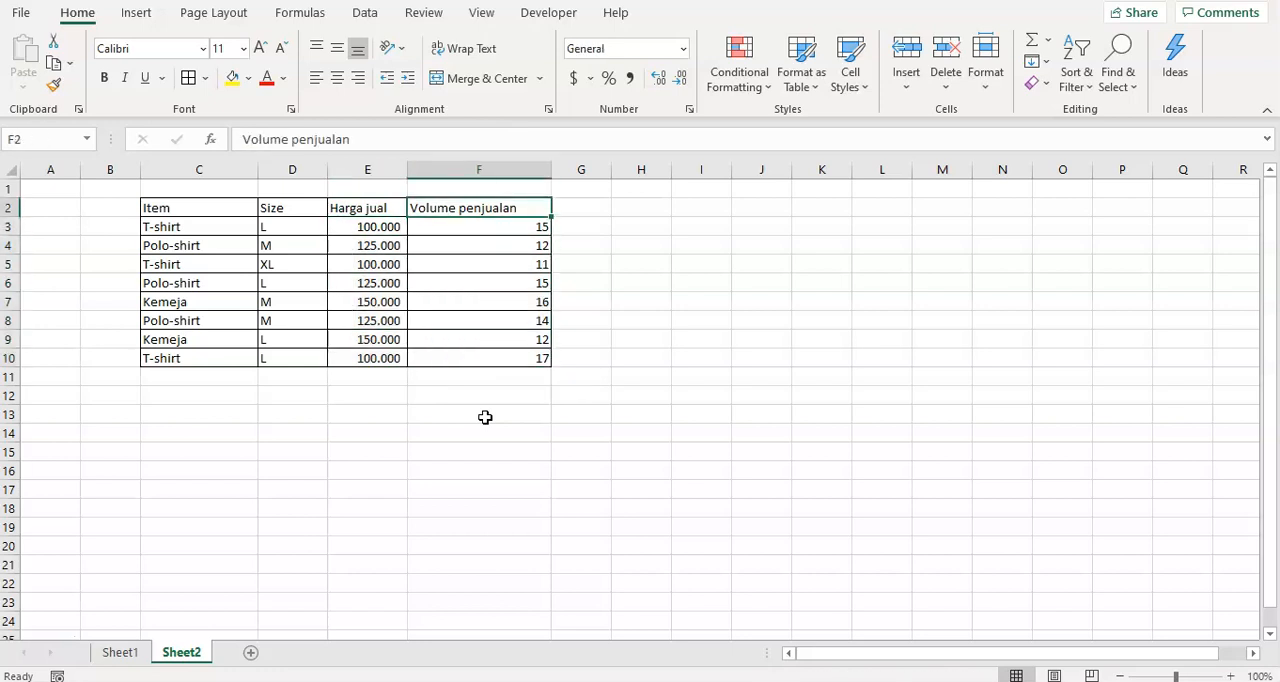
{"action": "key", "text": "Down"}
Enter the formula =E3*F3 in G3 to multiply the first item's price by its sales volume.
{"action": "key", "text": "Right"}
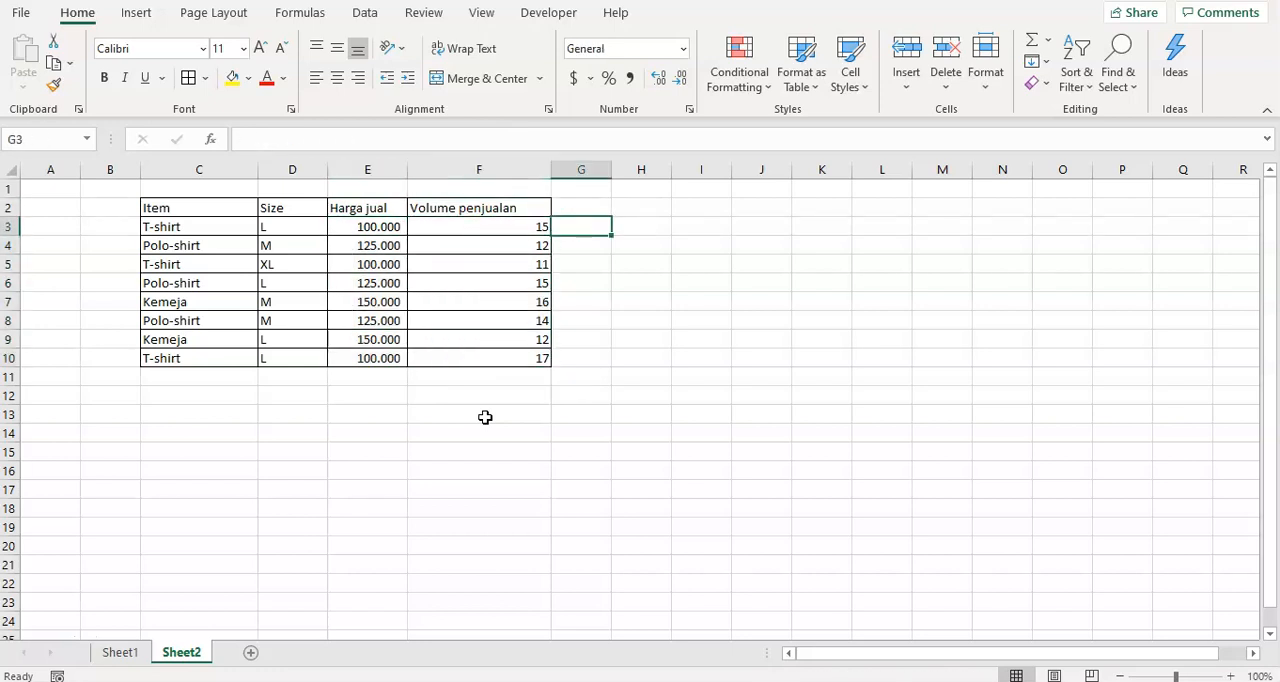
{"action": "type", "text": "=su"}
{"action": "key", "text": "BackSpace"}
{"action": "key", "text": "BackSpace"}
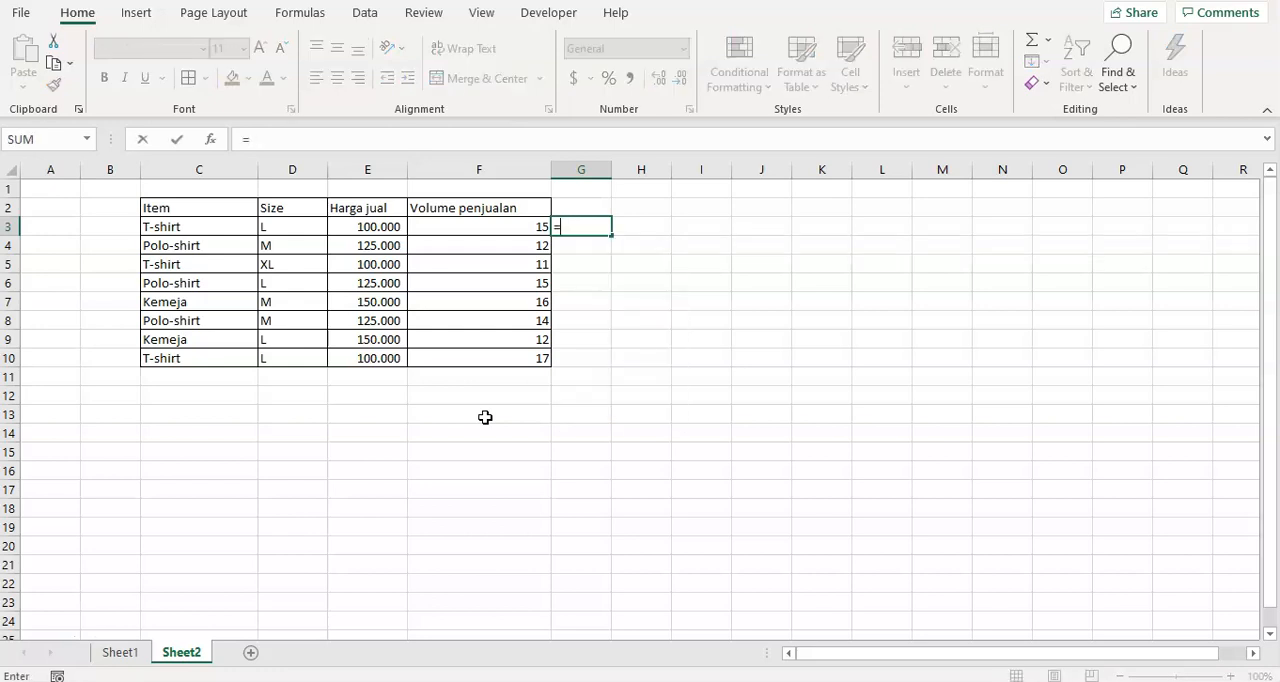
{"action": "key", "text": "Left"}
{"action": "key", "text": "Left"}
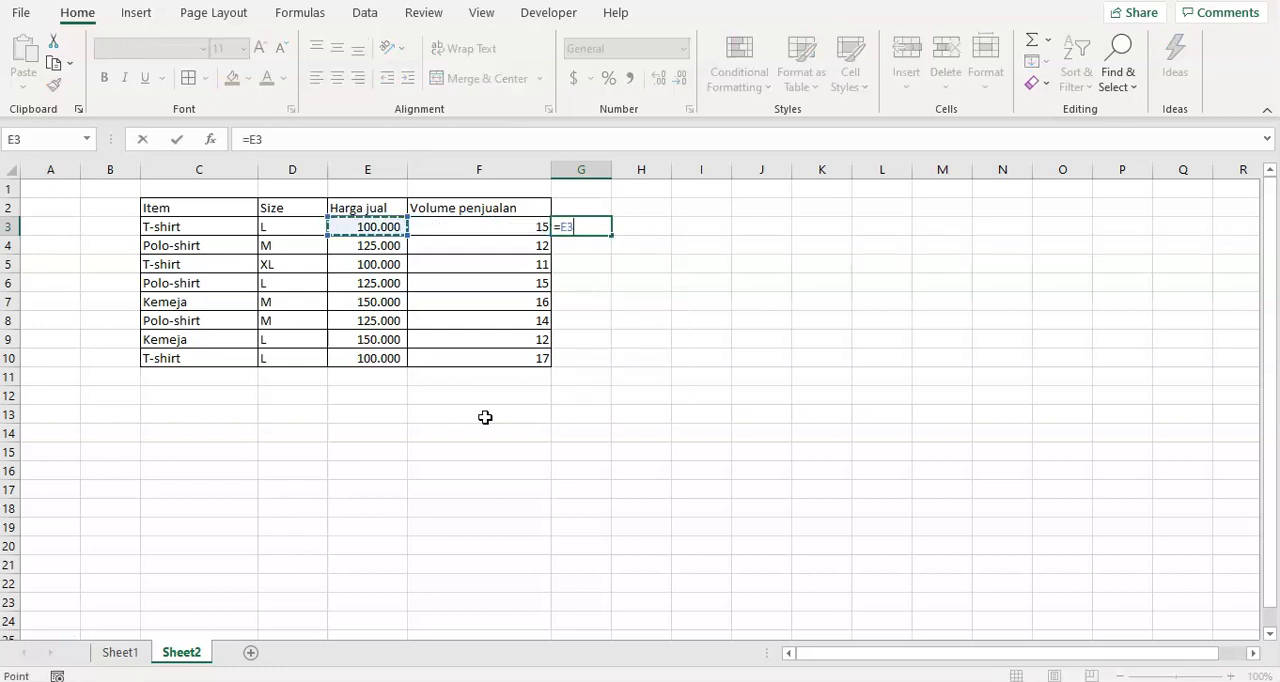
{"action": "type", "text": "*"}
{"action": "key", "text": "Left"}
{"action": "key", "text": "Return"}
Copy the G3 formula down the column through G10.
{"action": "key", "text": "Up"}
{"action": "key", "text": "ctrl+c"}
{"action": "key", "text": "shift+Down"}
{"action": "key", "text": "shift+Down"}
{"action": "key", "text": "shift+Down"}
{"action": "key", "text": "shift+Down"}
{"action": "key", "text": "shift+Down"}
{"action": "key", "text": "shift+Down"}
{"action": "key", "text": "shift+Down"}
{"action": "key", "text": "shift+Down"}
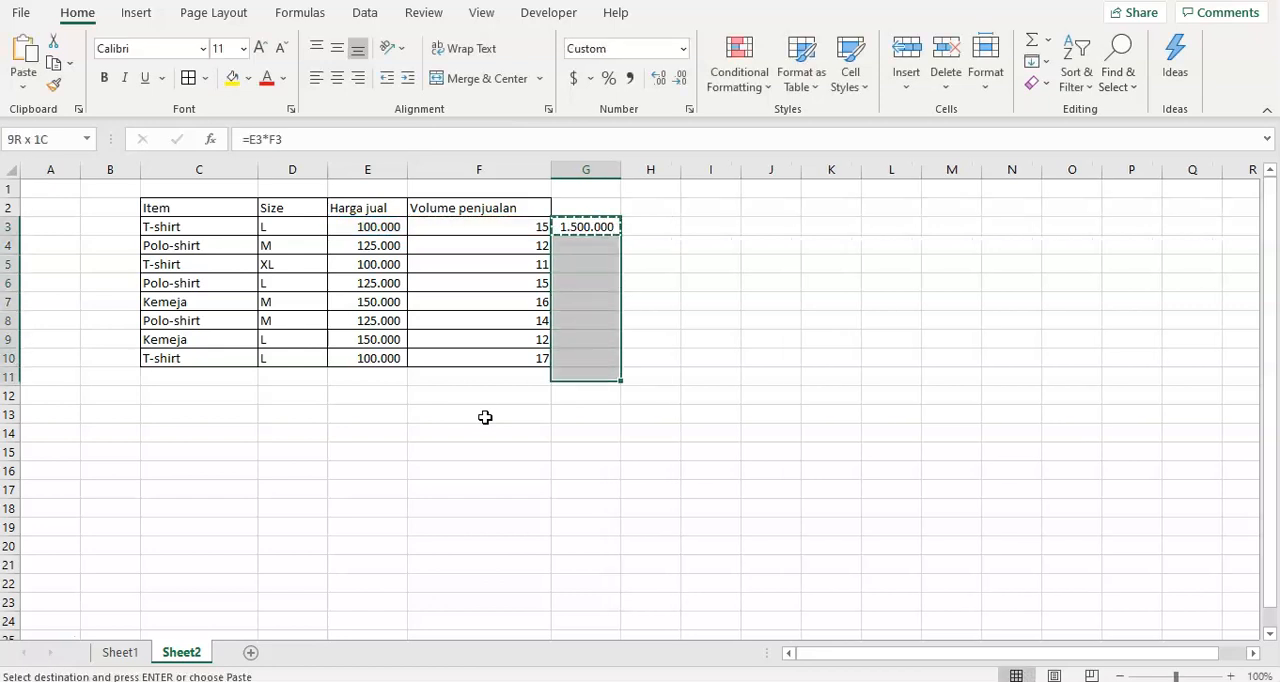
{"action": "key", "text": "shift+Up"}
{"action": "key", "text": "ctrl+v"}
{"action": "key", "text": "Escape"}
Total the sales values in G11 with the formula =SUM(G3:G10).
{"action": "key", "text": "Down"}
{"action": "key", "text": "Down"}
{"action": "key", "text": "Down"}
{"action": "key", "text": "Down"}
{"action": "key", "text": "Down"}
{"action": "key", "text": "Down"}
{"action": "key", "text": "Down"}
{"action": "key", "text": "Down"}
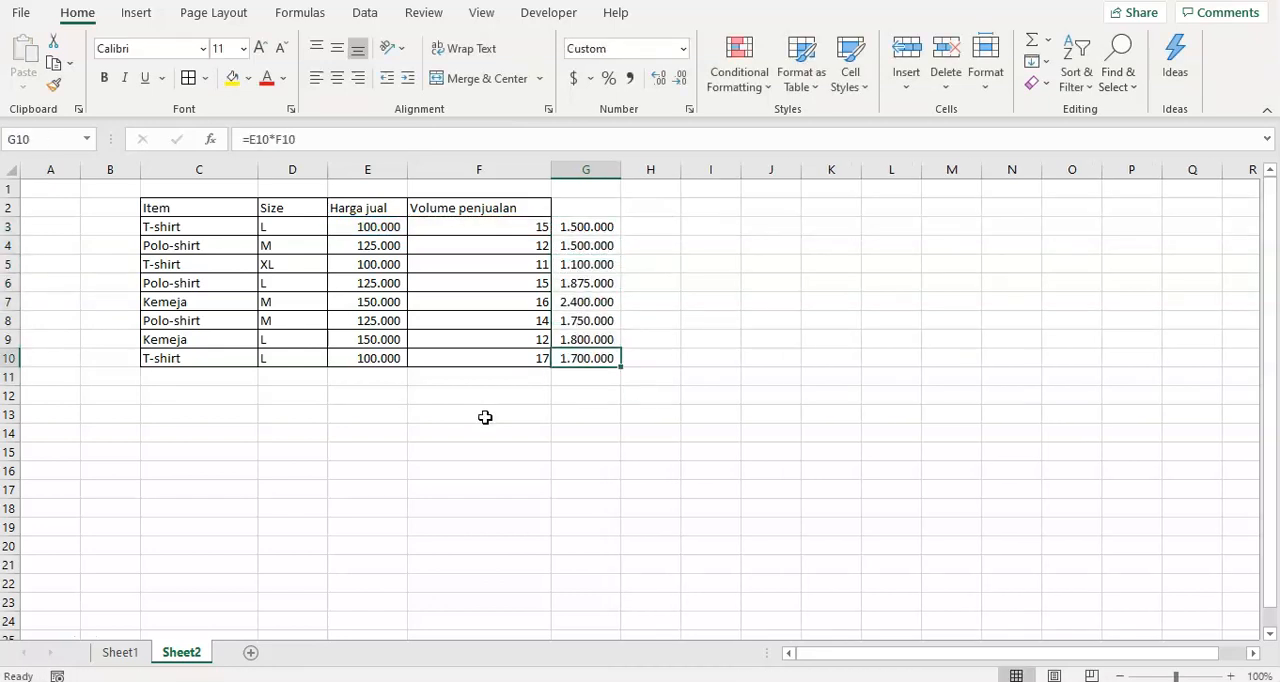
{"action": "type", "text": "=sum("}
{"action": "key", "text": "Up"}
{"action": "key", "text": "shift+Up"}
{"action": "key", "text": "shift+Up"}
{"action": "key", "text": "shift+Up"}
{"action": "key", "text": "shift+Up"}
{"action": "key", "text": "shift+Up"}
{"action": "key", "text": "shift+Up"}
{"action": "key", "text": "shift+Up"}
{"action": "key", "text": "Return"}
Make the total in G11 bold.
{"action": "key", "text": "Up"}
{"action": "key", "text": "Up"}
{"action": "key", "text": "Down"}
{"action": "key", "text": "Left"}
{"action": "key", "text": "Right"}
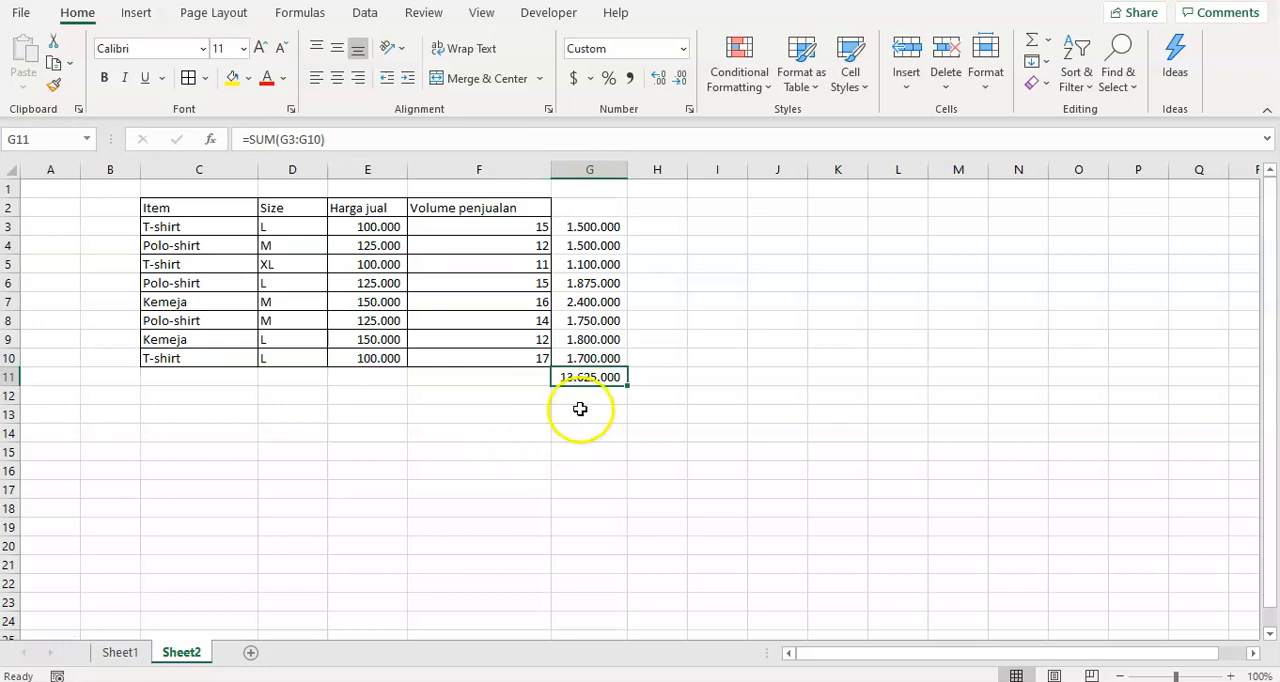
{"action": "left_click", "coordinate": [104, 78]}
Begin a SUMPRODUCT formula in G13 with the prices E3:E10 as its first array.
{"action": "left_click", "coordinate": [590, 410]}
{"action": "left_click", "coordinate": [585, 447]}
{"action": "left_click", "coordinate": [490, 429]}
{"action": "left_click", "coordinate": [487, 410]}
{"action": "left_click", "coordinate": [571, 410]}
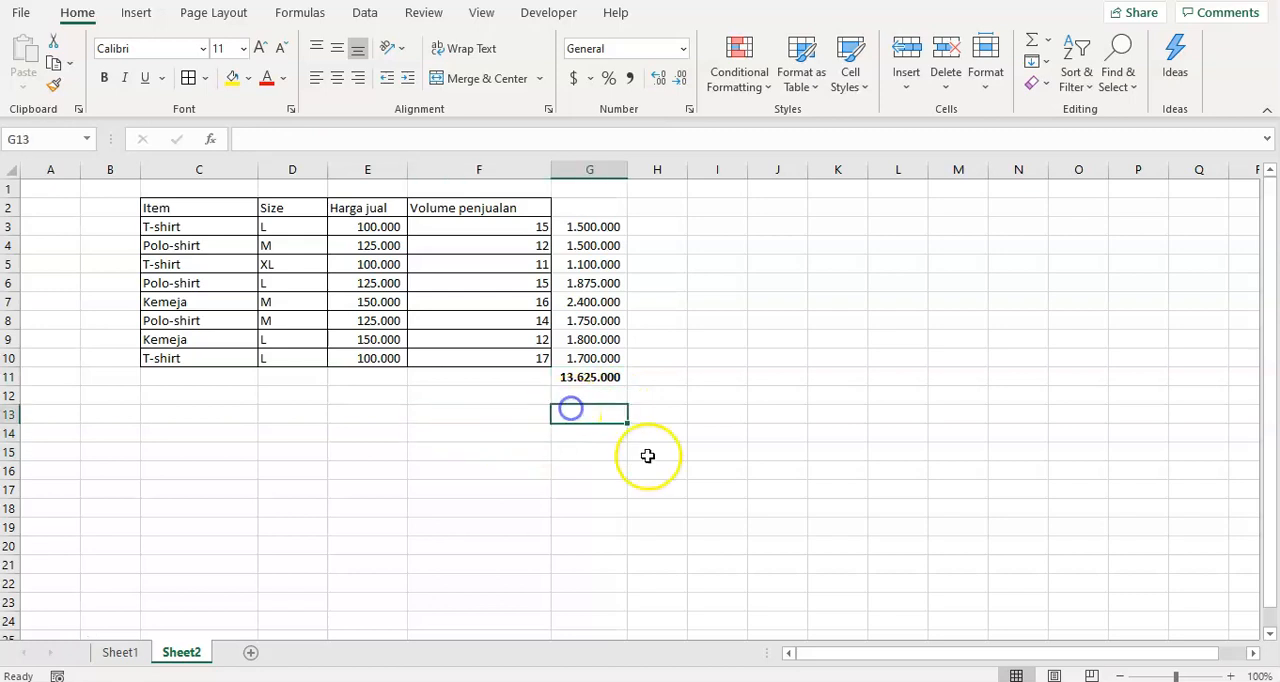
{"action": "type", "text": "="}
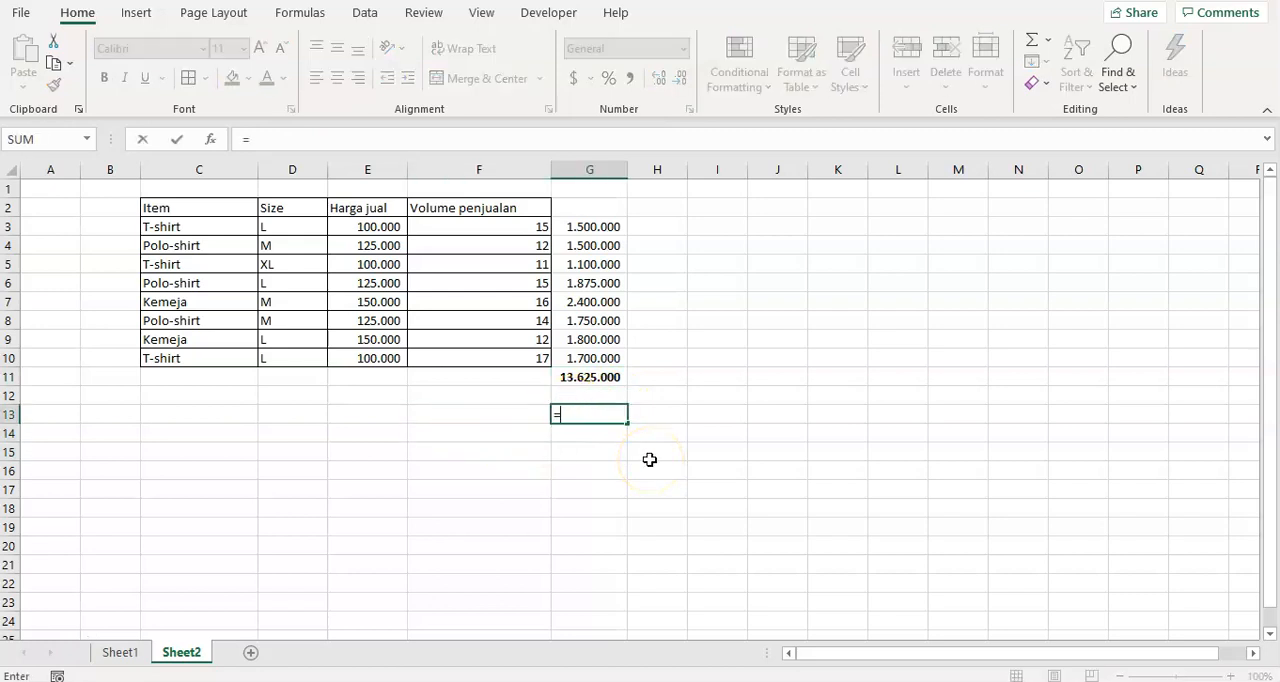
{"action": "type", "text": "sum"}
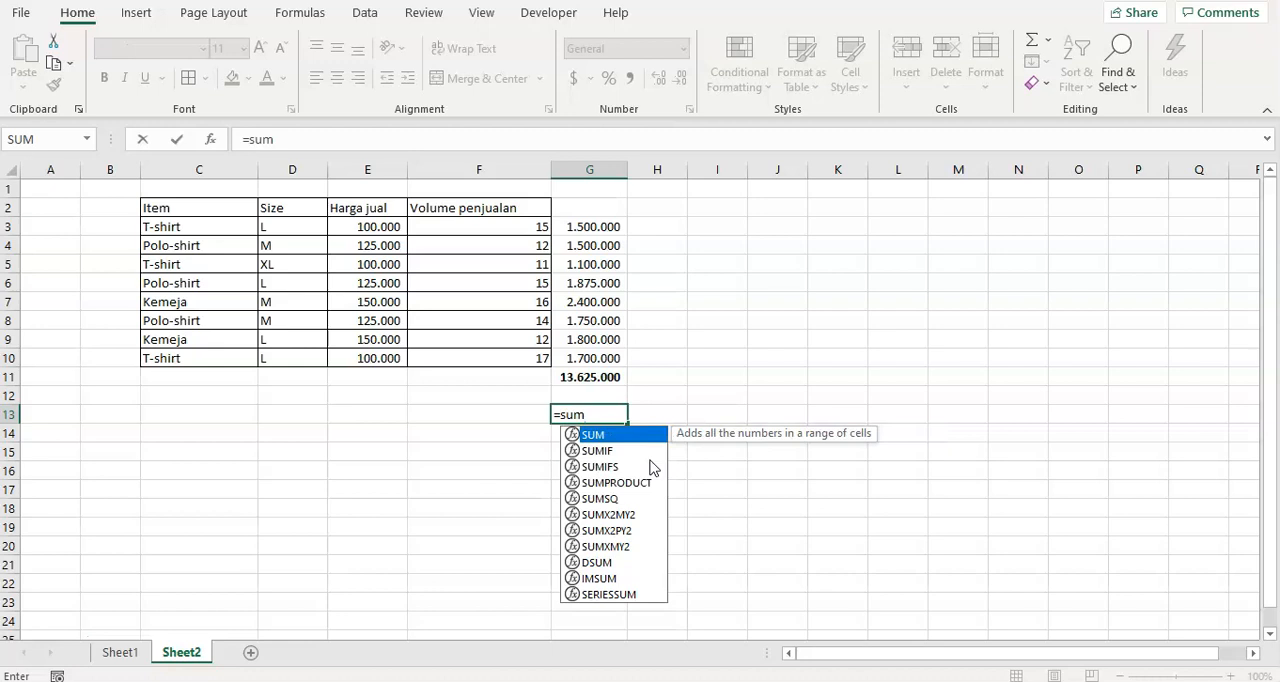
{"action": "type", "text": "product"}
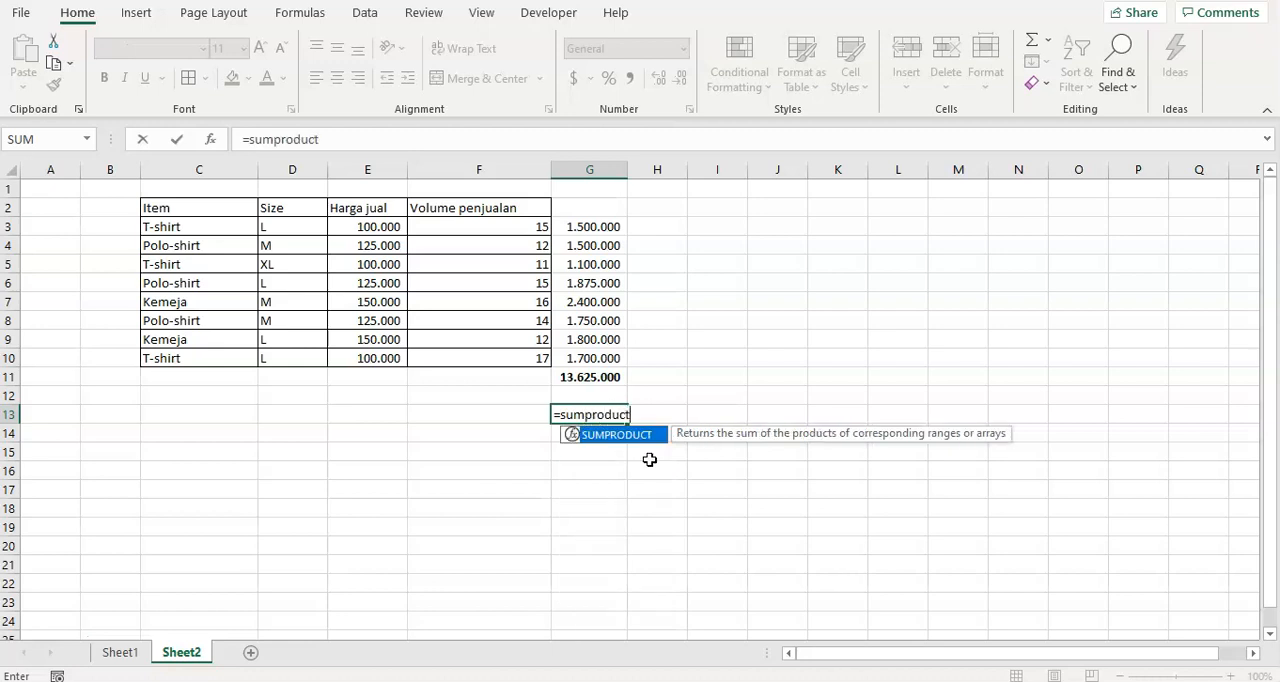
{"action": "type", "text": "("}
{"action": "key", "text": "Left"}
Complete the G13 formula with F3:F10 as the second array and format its result in comma style without decimals.
{"action": "key", "text": "Left"}
{"action": "key", "text": "Up"}
{"action": "key", "text": "ctrl+Up"}
{"action": "key", "text": "ctrl+Up"}
{"action": "key", "text": "Down"}
{"action": "key", "text": "ctrl+shift+Down"}
{"action": "type", "text": ";"}
{"action": "key", "text": "Left"}
{"action": "key", "text": "Left"}
{"action": "key", "text": "Up"}
{"action": "key", "text": "Right"}
{"action": "key", "text": "Up"}
{"action": "key", "text": "Up"}
{"action": "key", "text": "ctrl+Up"}
{"action": "key", "text": "Down"}
{"action": "key", "text": "ctrl+shift+Down"}
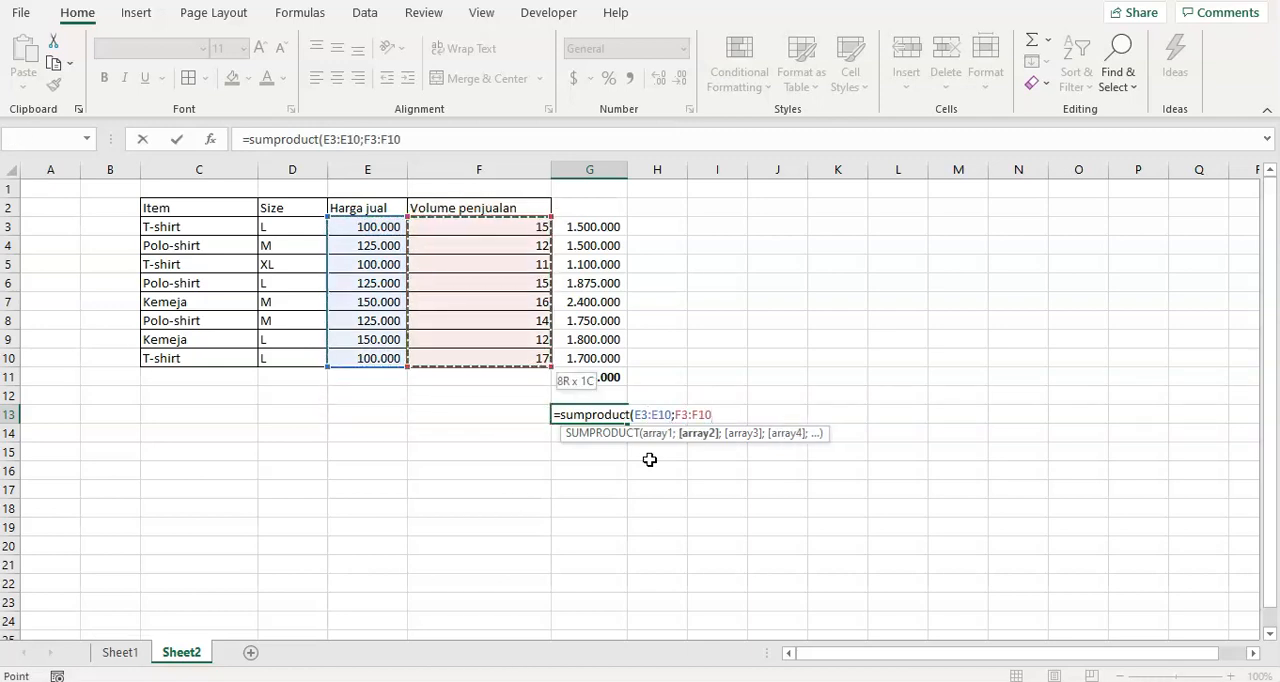
{"action": "type", "text": ")"}
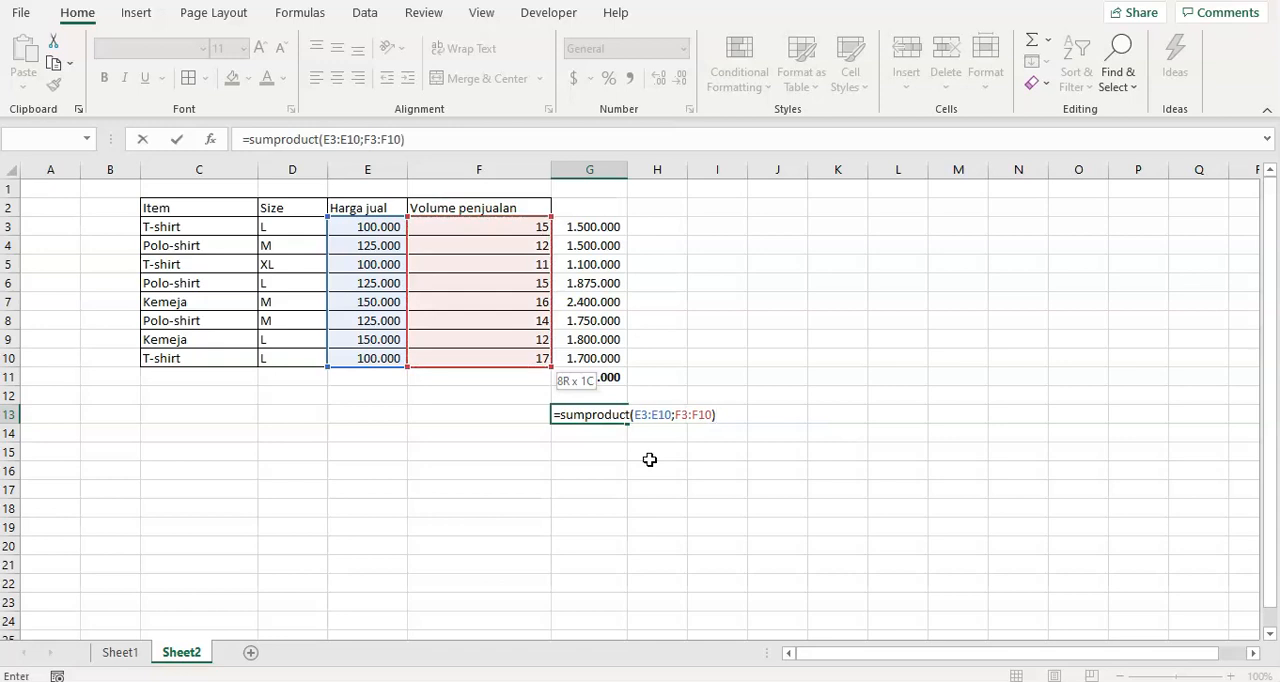
{"action": "key", "text": "Return"}
{"action": "key", "text": "Up"}
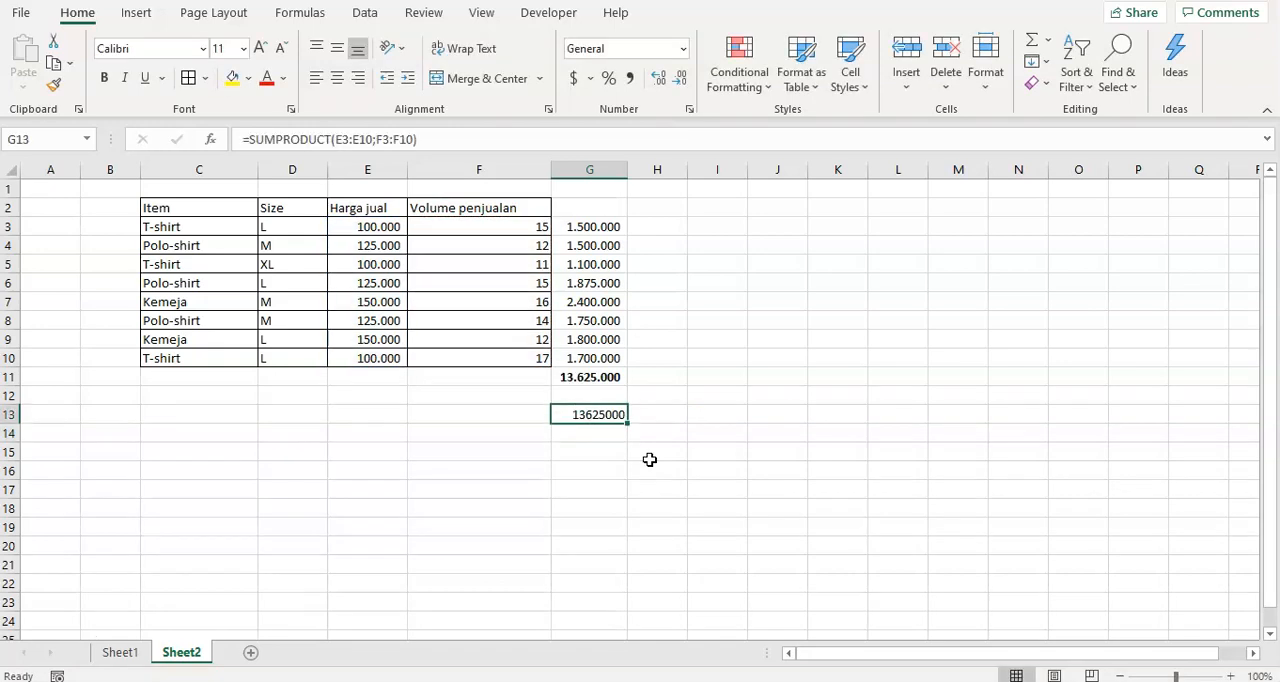
{"action": "left_click", "coordinate": [629, 78]}
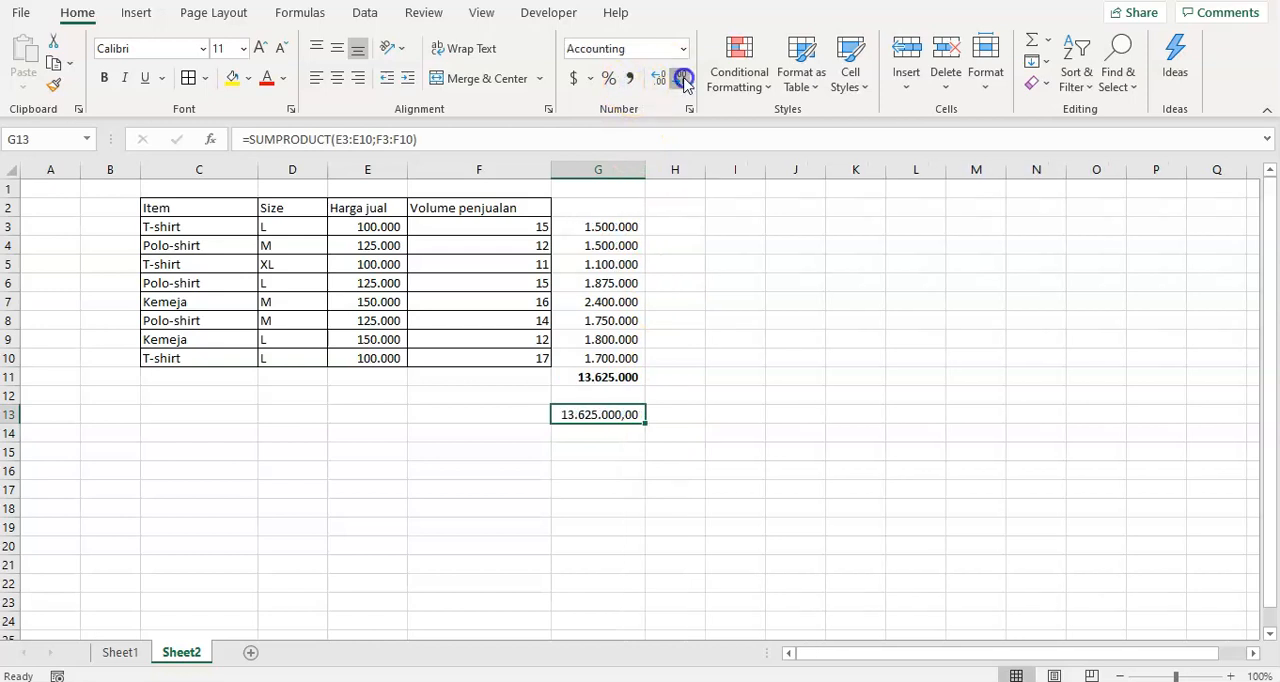
Compare the SUM result in G11 with the SUMPRODUCT result in G13.
{"action": "left_click", "coordinate": [600, 378]}
{"action": "left_click", "coordinate": [600, 415]}
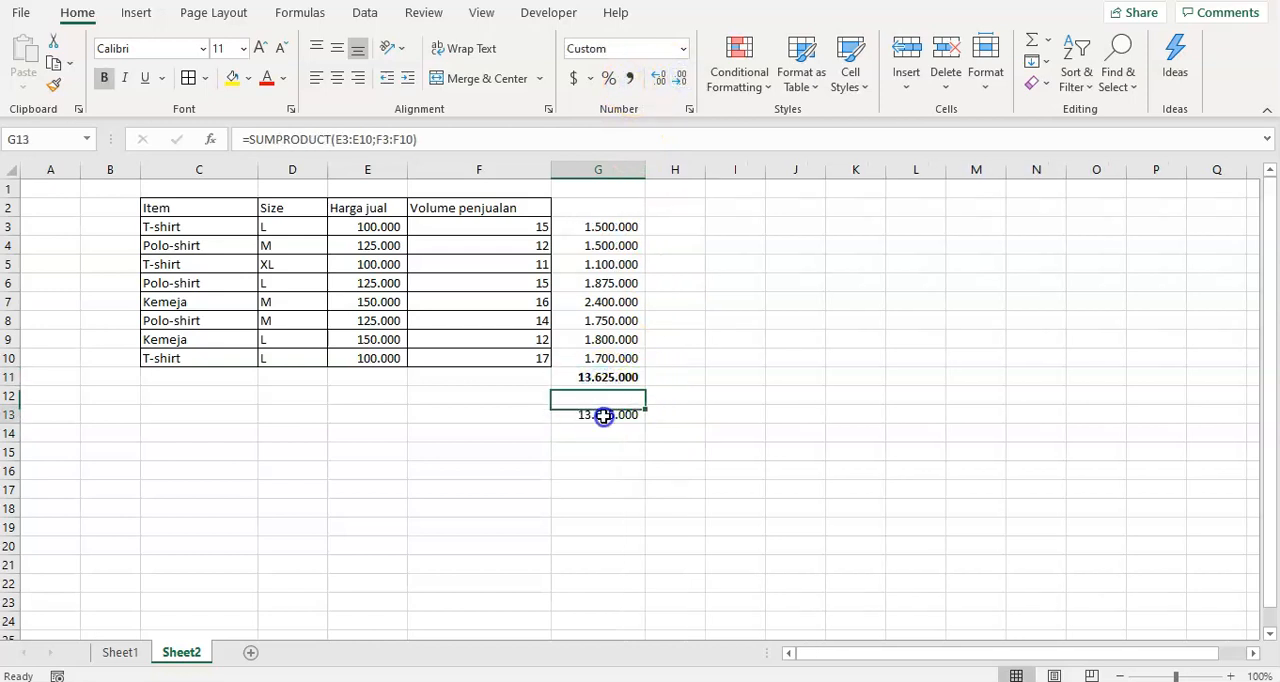
{"action": "left_click_drag", "start_coordinate": [597, 377], "coordinate": [598, 416]}
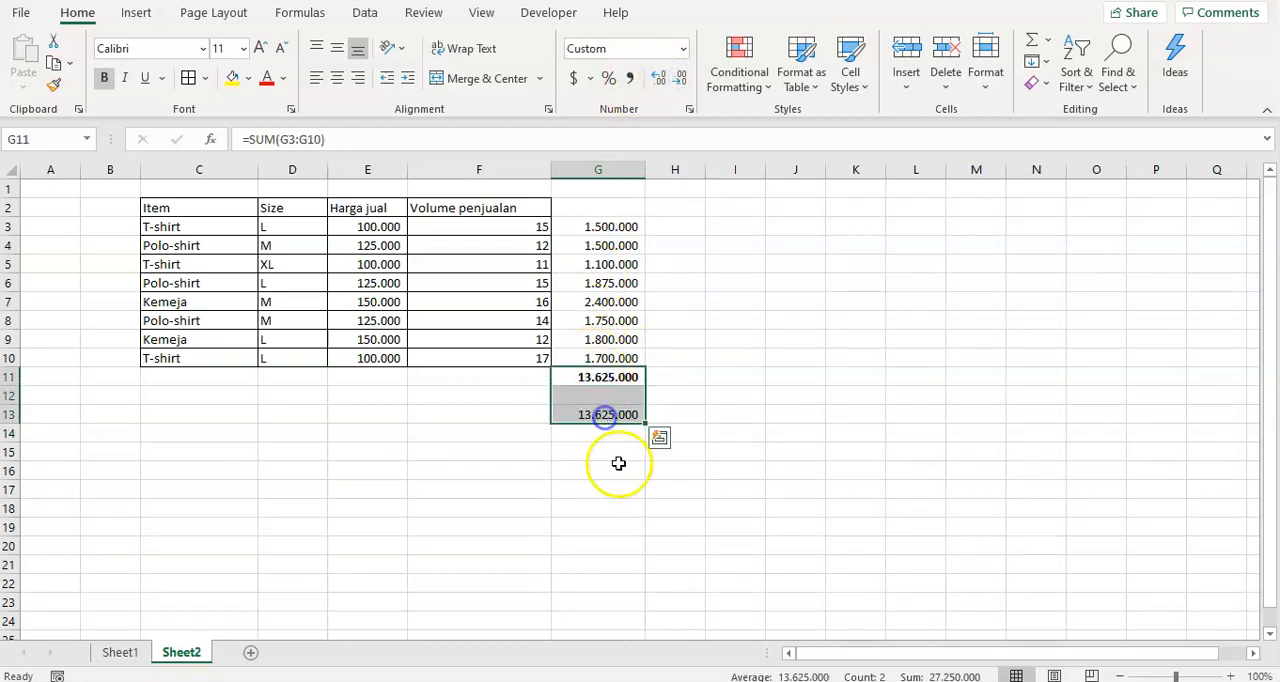
{"action": "left_click", "coordinate": [620, 478]}
{"action": "left_click", "coordinate": [386, 397]}
{"action": "left_click", "coordinate": [608, 414]}
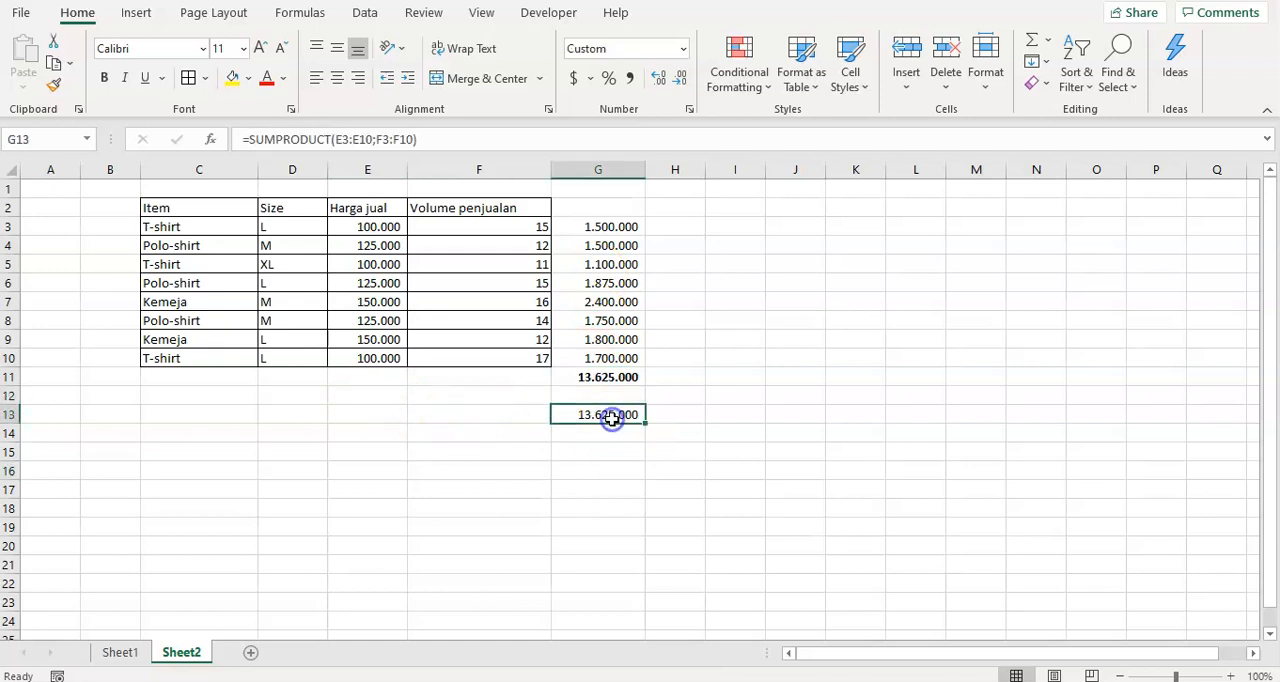
{"action": "left_click", "coordinate": [603, 378]}
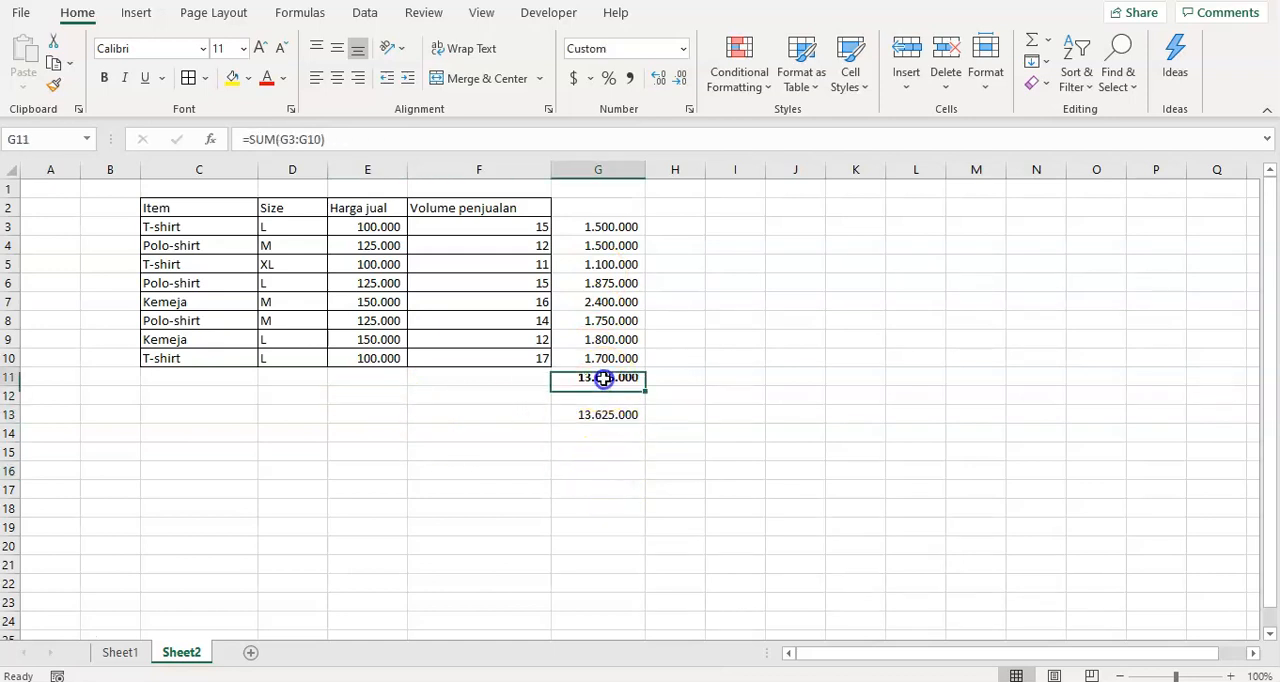
{"action": "left_click", "coordinate": [605, 414]}
{"action": "left_click", "coordinate": [601, 378]}
Clear the SUMPRODUCT formula from G13.
{"action": "left_click", "coordinate": [600, 428]}
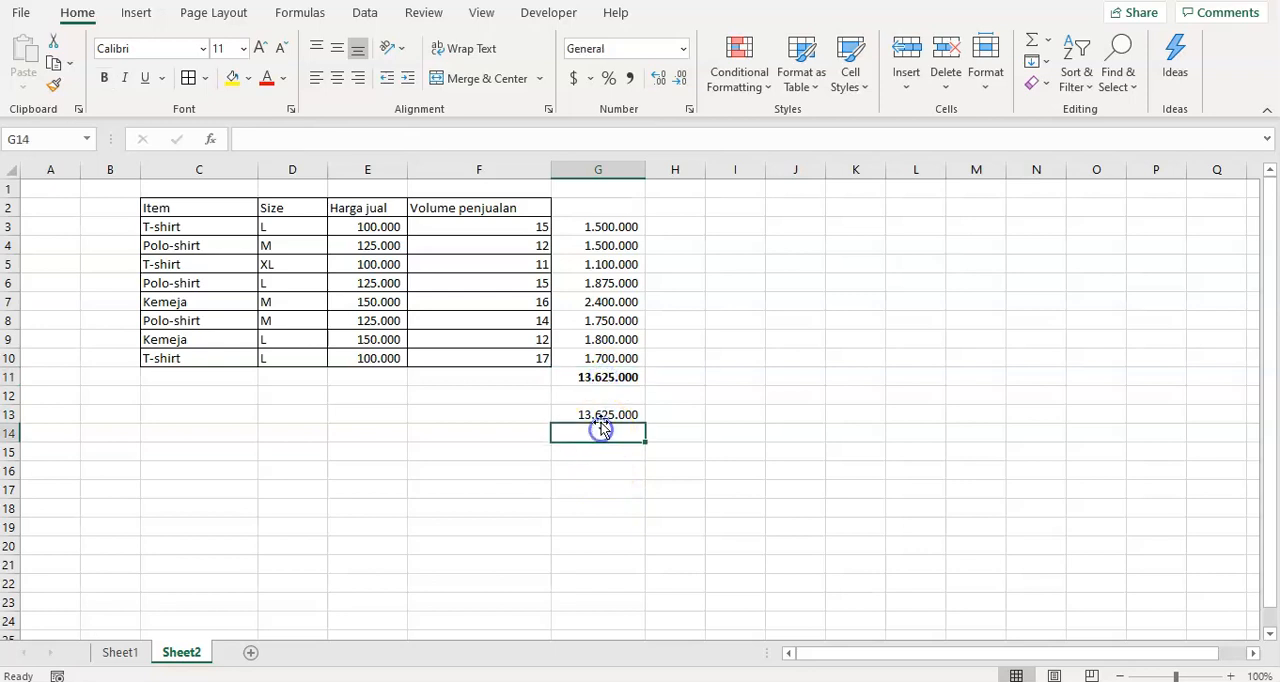
{"action": "left_click", "coordinate": [600, 415]}
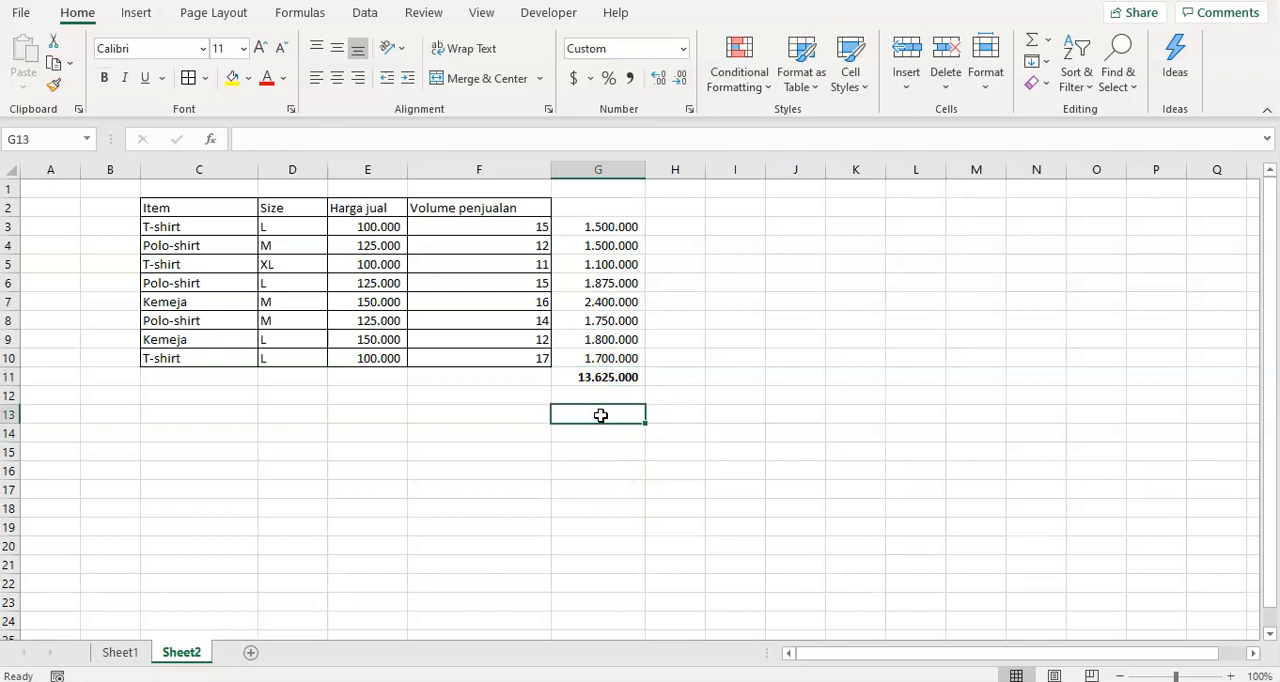
Examine the Item and Size columns of the sales table in C3:D10.
{"action": "key", "text": "Left"}
{"action": "key", "text": "Left"}
{"action": "key", "text": "Left"}
{"action": "key", "text": "Left"}
{"action": "key", "text": "Left"}
{"action": "key", "text": "Right"}
{"action": "key", "text": "Right"}
{"action": "key", "text": "Right"}
{"action": "key", "text": "Right"}
{"action": "key", "text": "Right"}
{"action": "key", "text": "Left"}
{"action": "key", "text": "Left"}
{"action": "key", "text": "Up"}
{"action": "key", "text": "Up"}
{"action": "key", "text": "Up"}
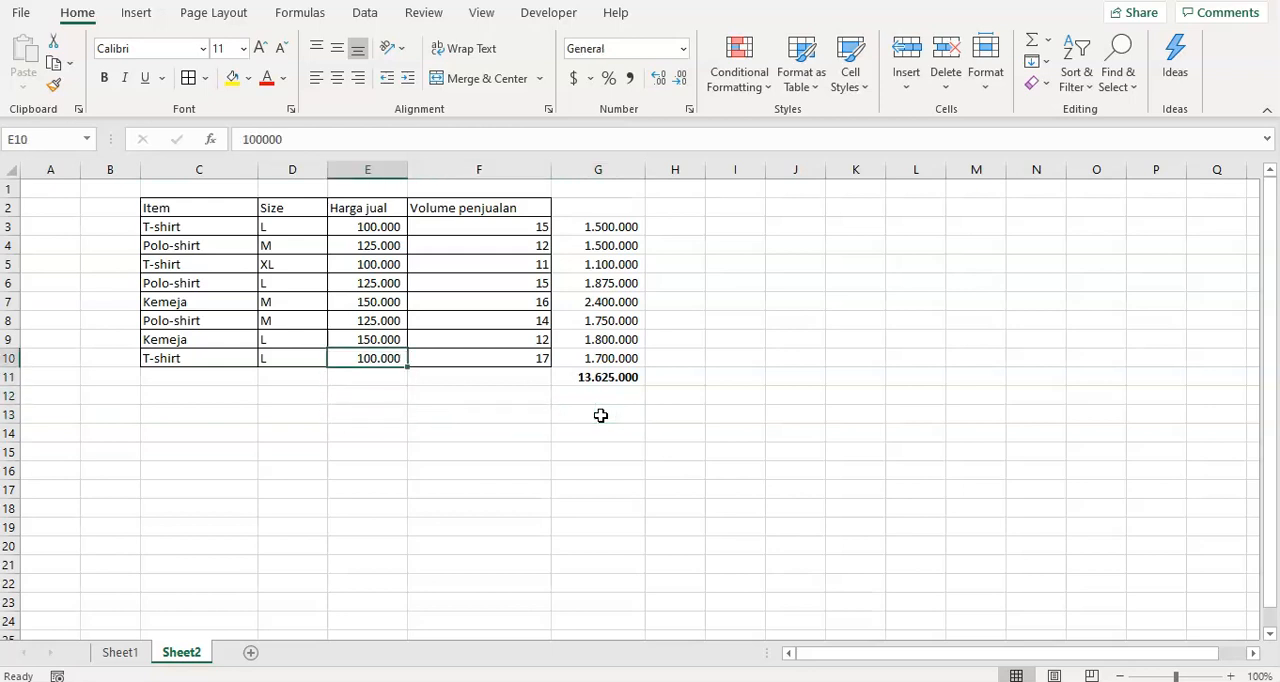
{"action": "key", "text": "Left"}
{"action": "key", "text": "Left"}
{"action": "key", "text": "Up"}
{"action": "key", "text": "Up"}
{"action": "key", "text": "Up"}
{"action": "key", "text": "Up"}
{"action": "key", "text": "Up"}
{"action": "key", "text": "Up"}
{"action": "key", "text": "Up"}
{"action": "key", "text": "Right"}
{"action": "key", "text": "Right"}
{"action": "key", "text": "Right"}
{"action": "key", "text": "Left"}
{"action": "key", "text": "Left"}
{"action": "key", "text": "Left"}
{"action": "key", "text": "Down"}
{"action": "key", "text": "Down"}
{"action": "key", "text": "Down"}
{"action": "key", "text": "Down"}
{"action": "key", "text": "Down"}
{"action": "key", "text": "Down"}
{"action": "key", "text": "Down"}
{"action": "key", "text": "Down"}
{"action": "key", "text": "Up"}
{"action": "key", "text": "Up"}
{"action": "key", "text": "Up"}
{"action": "key", "text": "Up"}
{"action": "key", "text": "Up"}
{"action": "key", "text": "Up"}
{"action": "key", "text": "Up"}
{"action": "key", "text": "Up"}
Examine how price and sales volume combine per row, focusing on the Polo-shirt entry in row 4.
{"action": "key", "text": "Right"}
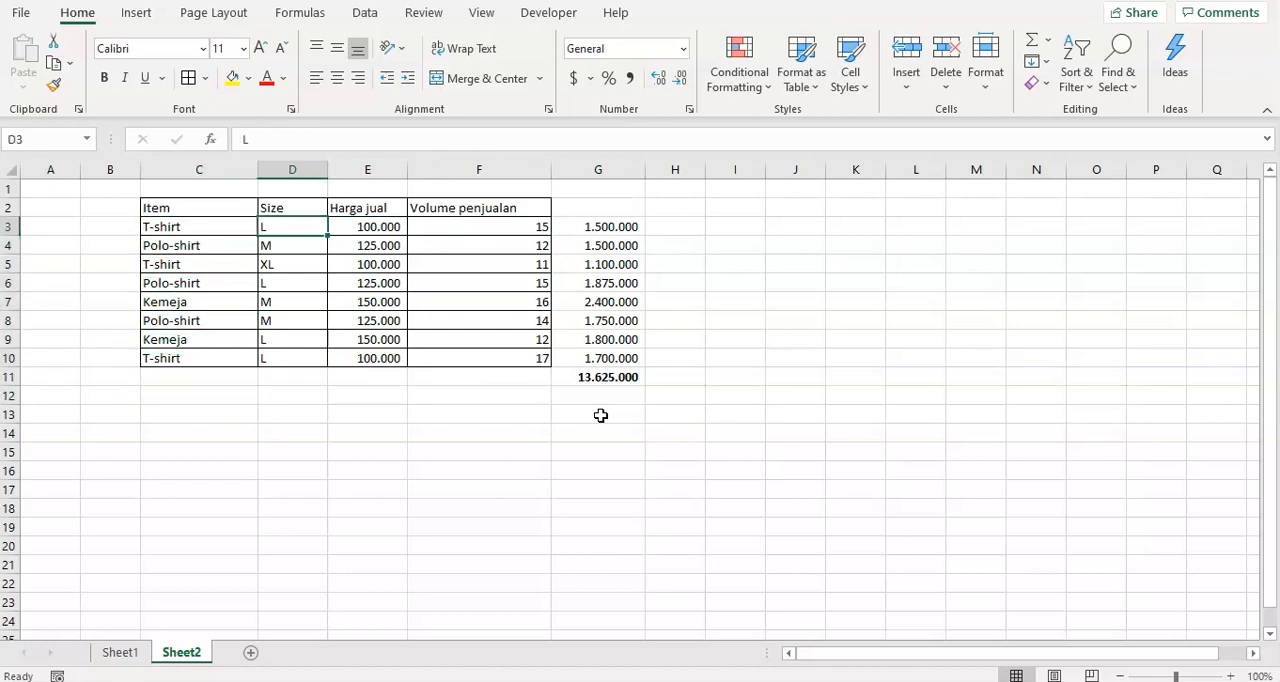
{"action": "key", "text": "Right"}
{"action": "key", "text": "Right"}
{"action": "key", "text": "Down"}
{"action": "key", "text": "Left"}
{"action": "key", "text": "Left"}
{"action": "key", "text": "Left"}
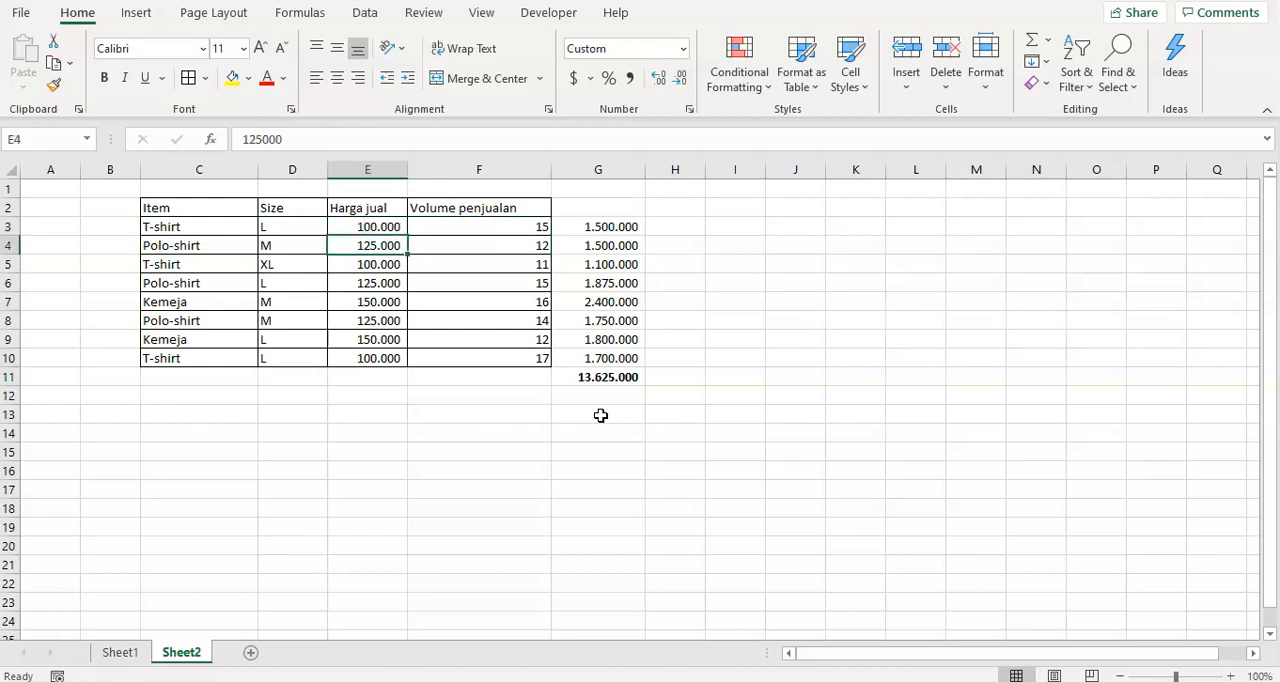
{"action": "key", "text": "Right"}
{"action": "key", "text": "Right"}
{"action": "key", "text": "Right"}
{"action": "key", "text": "Right"}
{"action": "key", "text": "Left"}
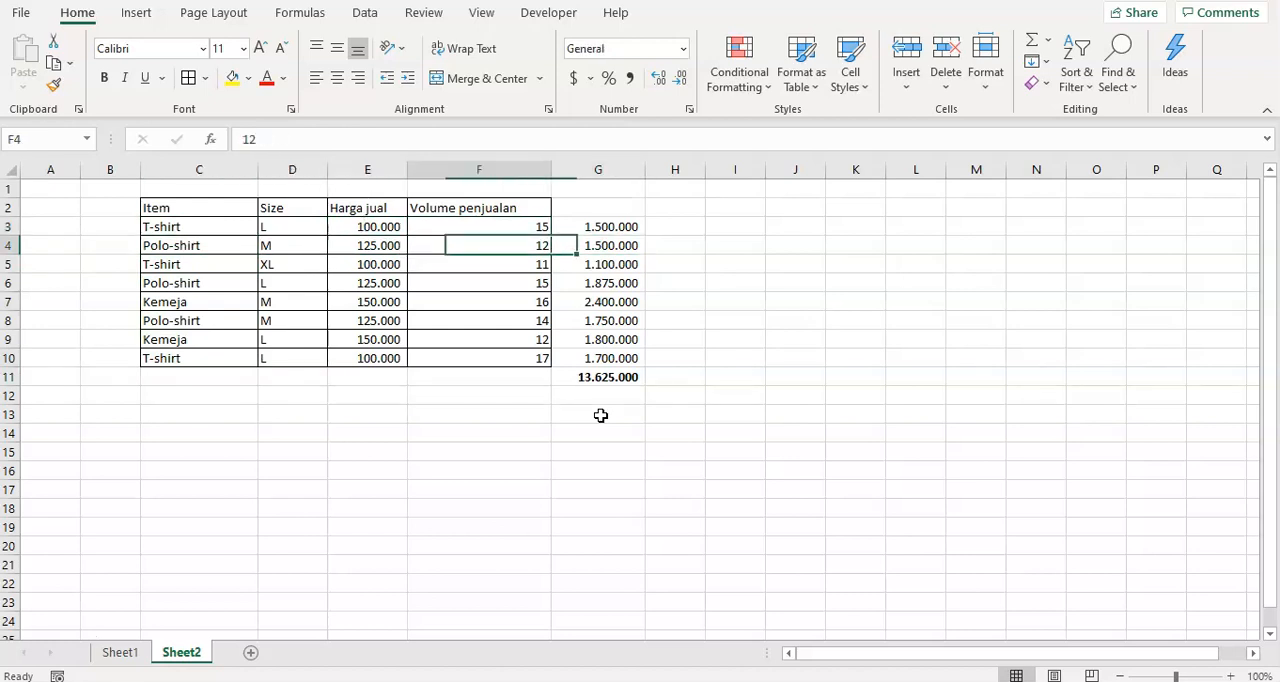
{"action": "key", "text": "Left"}
Examine the Size column entries for the items in D3:D10.
{"action": "key", "text": "Left"}
{"action": "key", "text": "Right"}
{"action": "key", "text": "Right"}
{"action": "key", "text": "Right"}
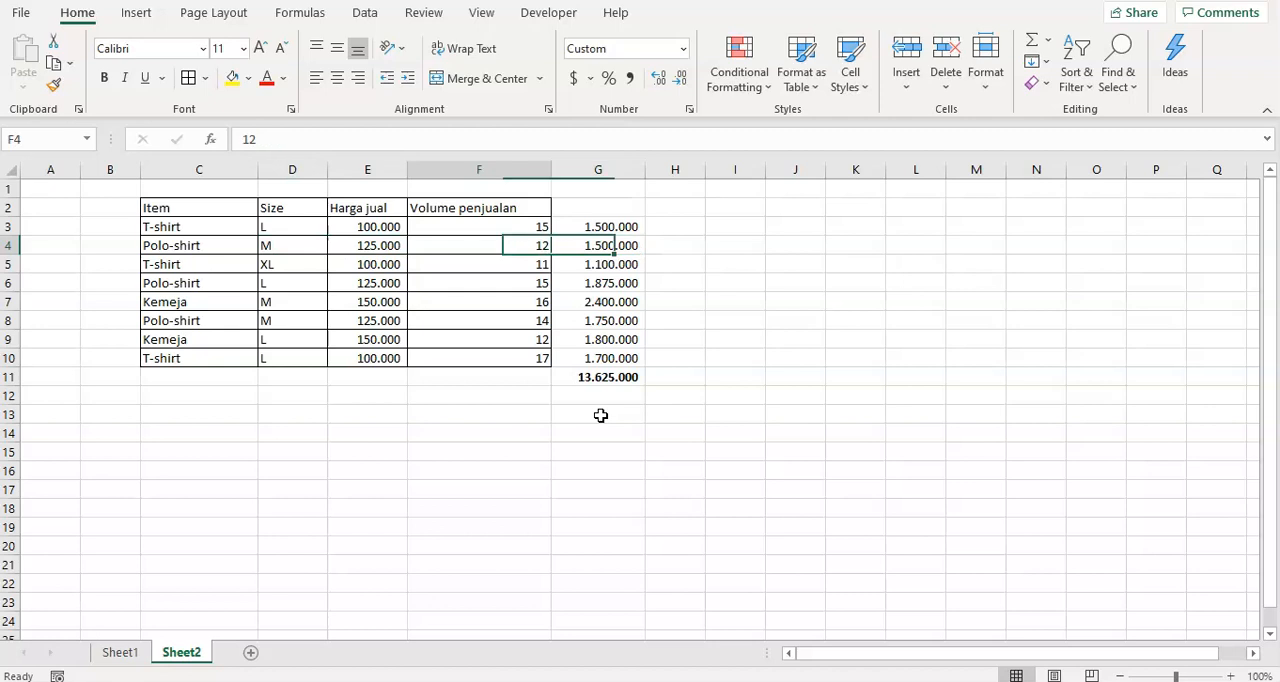
{"action": "key", "text": "Left"}
{"action": "key", "text": "Left"}
{"action": "key", "text": "Left"}
{"action": "key", "text": "Down"}
{"action": "key", "text": "Down"}
{"action": "key", "text": "Down"}
{"action": "key", "text": "Down"}
{"action": "key", "text": "Down"}
{"action": "key", "text": "Down"}
{"action": "key", "text": "Down"}
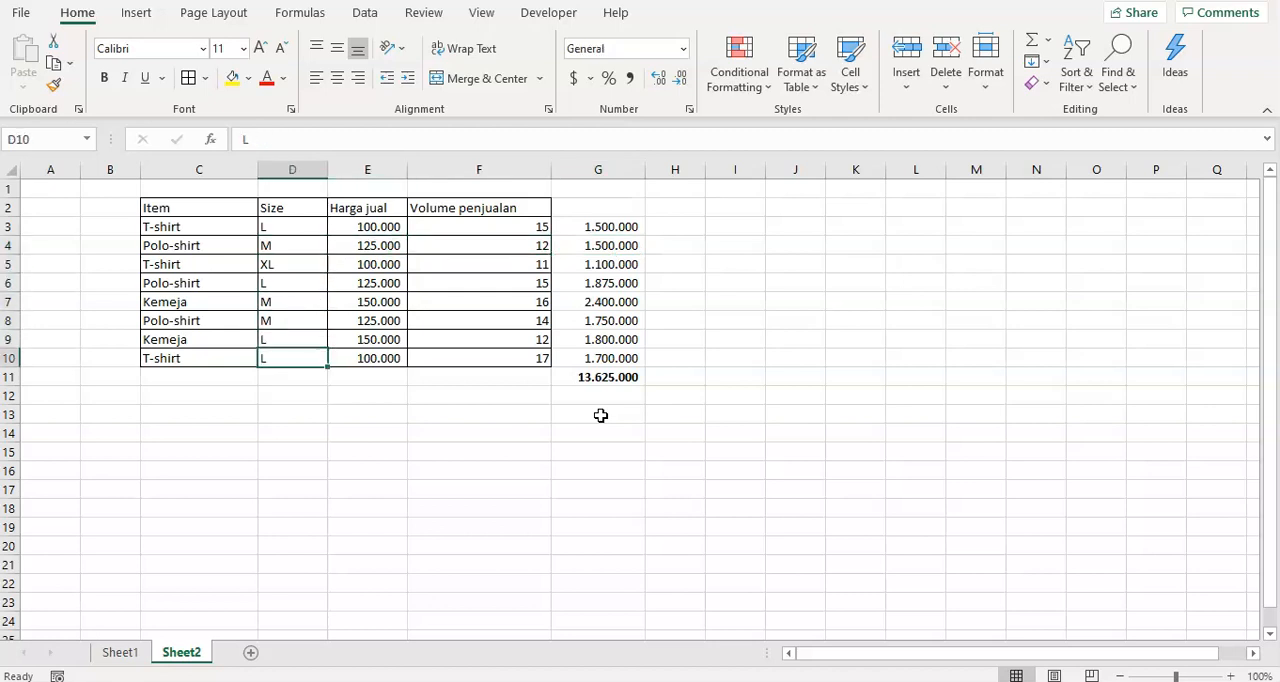
{"action": "key", "text": "Up"}
{"action": "key", "text": "Up"}
{"action": "key", "text": "Up"}
{"action": "key", "text": "Up"}
Enter the label Polo shirt in cell C14 below the sales table.
{"action": "key", "text": "Up"}
{"action": "key", "text": "Up"}
{"action": "key", "text": "Up"}
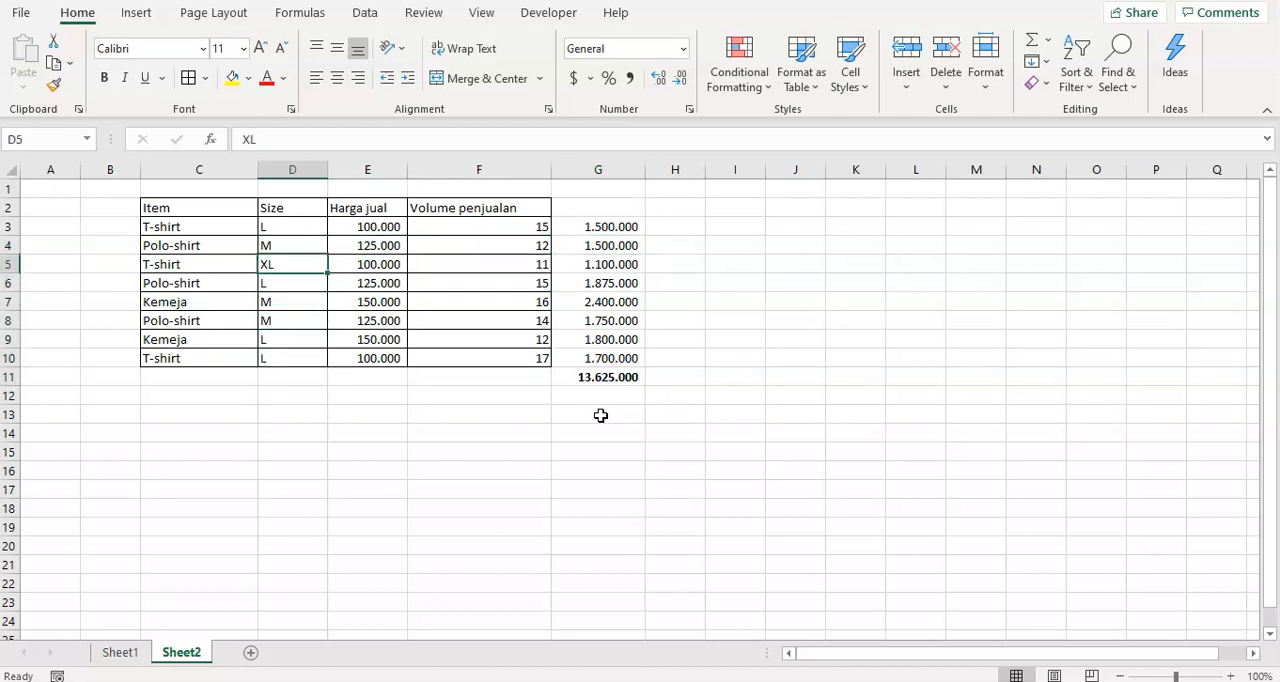
{"action": "key", "text": "Left"}
{"action": "key", "text": "Down"}
{"action": "key", "text": "Down"}
{"action": "key", "text": "Down"}
{"action": "key", "text": "Down"}
{"action": "key", "text": "Down"}
{"action": "key", "text": "Down"}
{"action": "key", "text": "Down"}
{"action": "key", "text": "Down"}
{"action": "key", "text": "Down"}
{"action": "key", "text": "Down"}
{"action": "key", "text": "Down"}
{"action": "key", "text": "Down"}
{"action": "key", "text": "Down"}
{"action": "key", "text": "Down"}
{"action": "key", "text": "Down"}
{"action": "key", "text": "Up"}
{"action": "key", "text": "Up"}
{"action": "key", "text": "Up"}
{"action": "key", "text": "Up"}
{"action": "key", "text": "Up"}
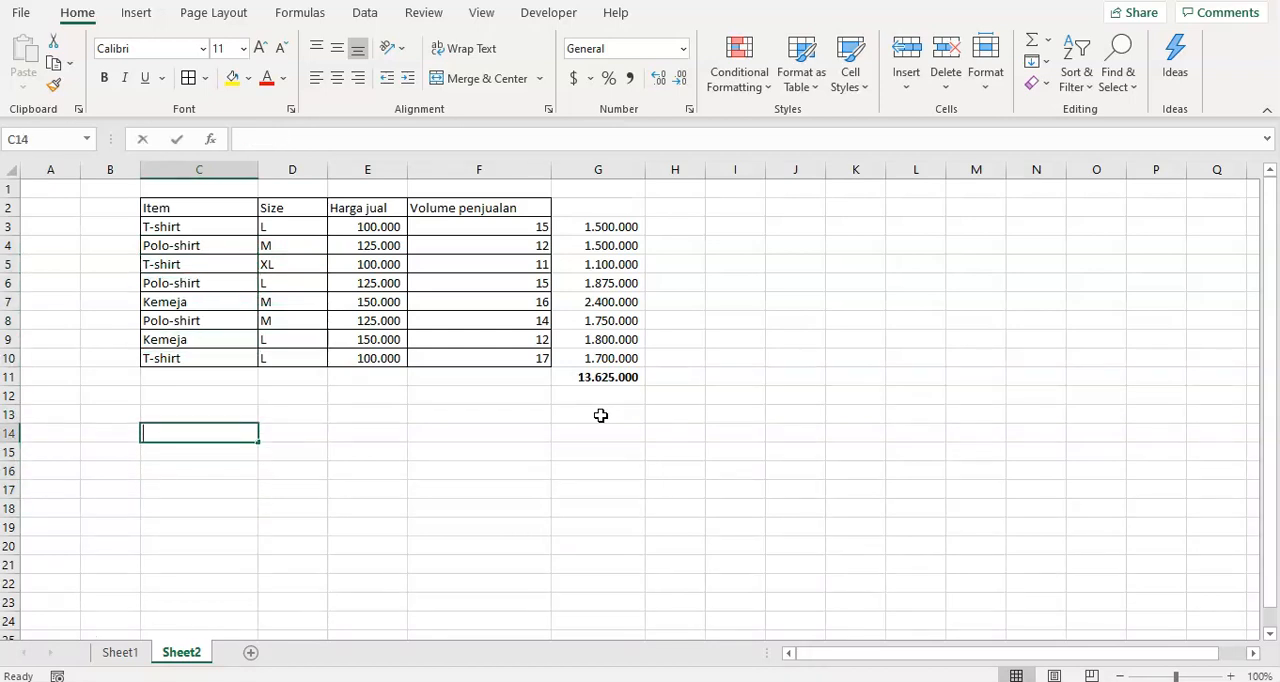
{"action": "type", "text": "Polo shi"}
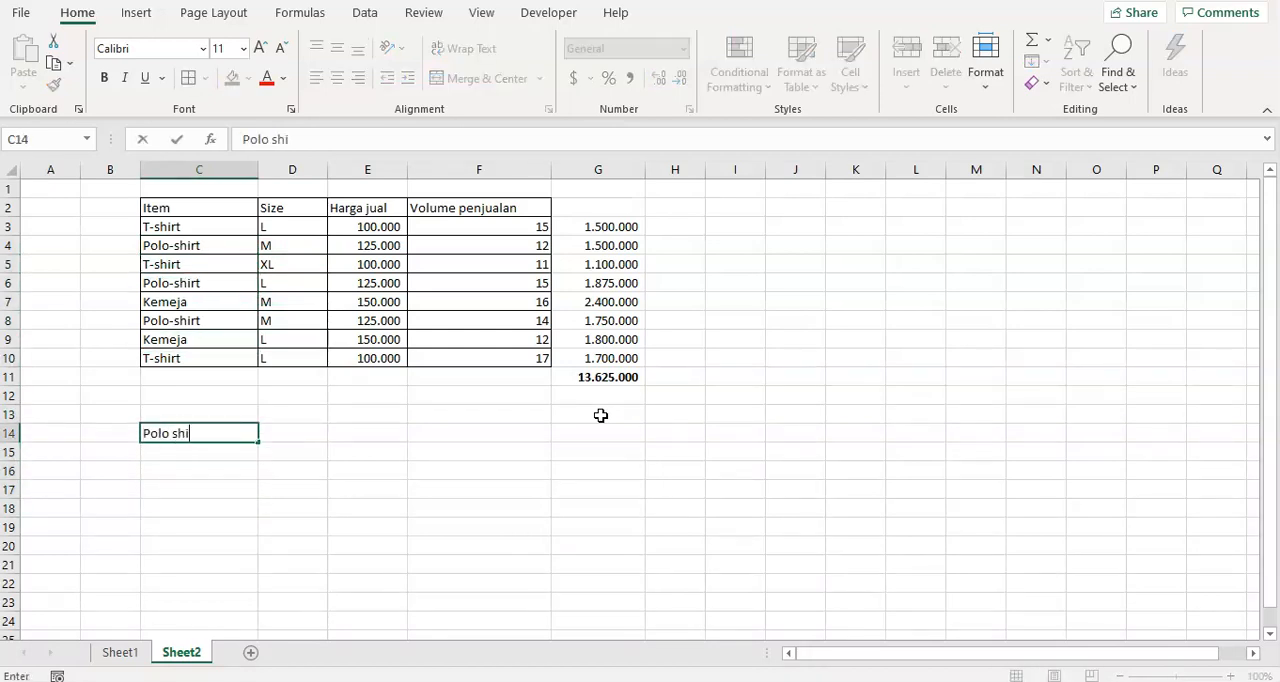
{"action": "key", "text": "Return"}
{"action": "key", "text": "Up"}
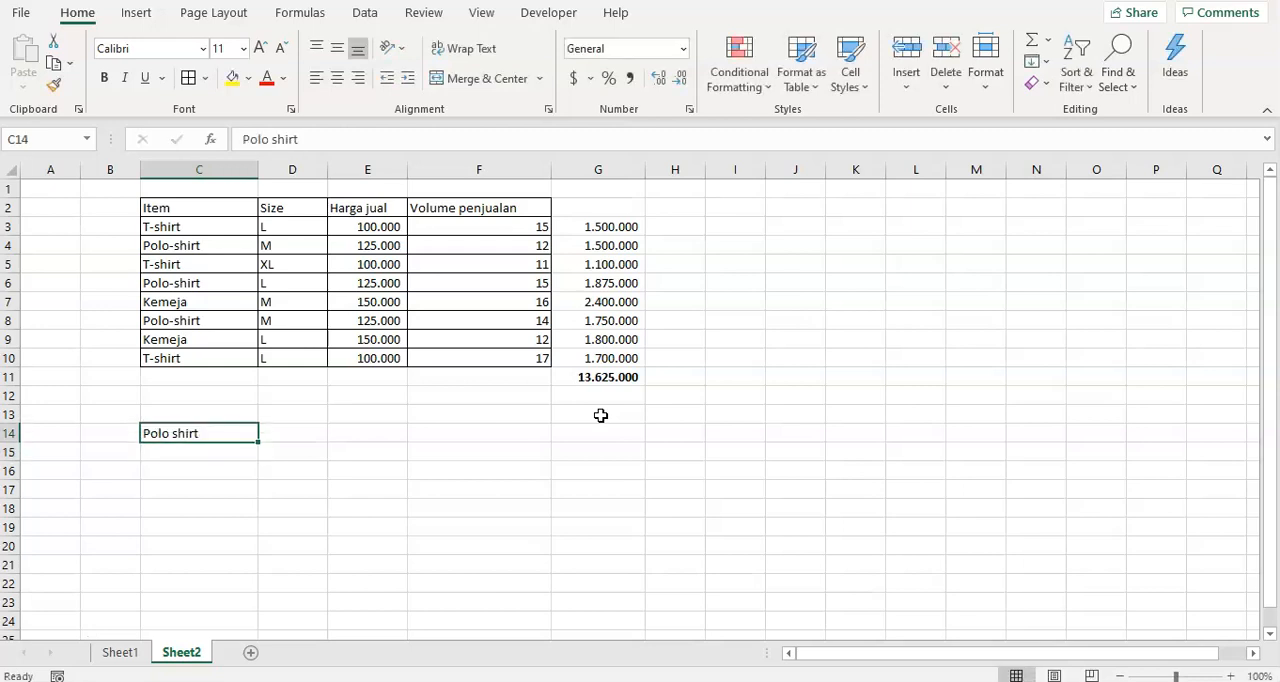
{"action": "key", "text": "Right"}
{"action": "key", "text": "Right"}
{"action": "key", "text": "Right"}
{"action": "key", "text": "Right"}
{"action": "key", "text": "Left"}
{"action": "key", "text": "Left"}
{"action": "key", "text": "Left"}
{"action": "key", "text": "Left"}
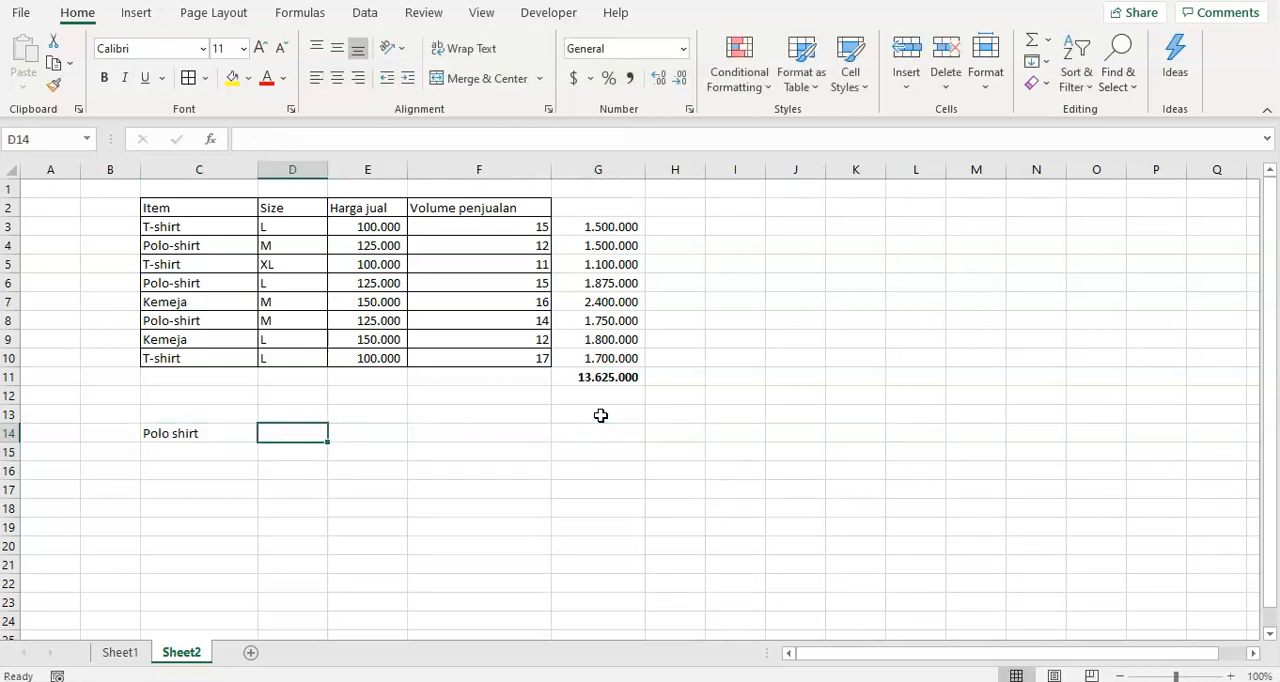
Add filter controls to the headers of the sales table in C2:F10.
{"action": "key", "text": "Up"}
{"action": "key", "text": "Up"}
{"action": "key", "text": "Up"}
{"action": "key", "text": "Up"}
{"action": "key", "text": "Up"}
{"action": "key", "text": "Up"}
{"action": "key", "text": "Up"}
{"action": "key", "text": "Up"}
{"action": "key", "text": "Up"}
{"action": "key", "text": "Up"}
{"action": "key", "text": "Up"}
{"action": "key", "text": "Right"}
{"action": "key", "text": "Right"}
{"action": "key", "text": "Right"}
{"action": "key", "text": "Up"}
{"action": "key", "text": "Left"}
{"action": "key", "text": "Left"}
{"action": "key", "text": "Left"}
{"action": "key", "text": "shift+Down"}
{"action": "key", "text": "shift+Down"}
{"action": "key", "text": "shift+Down"}
{"action": "key", "text": "shift+Down"}
{"action": "key", "text": "shift+Down"}
{"action": "key", "text": "shift+Down"}
{"action": "key", "text": "shift+Down"}
{"action": "key", "text": "shift+Down"}
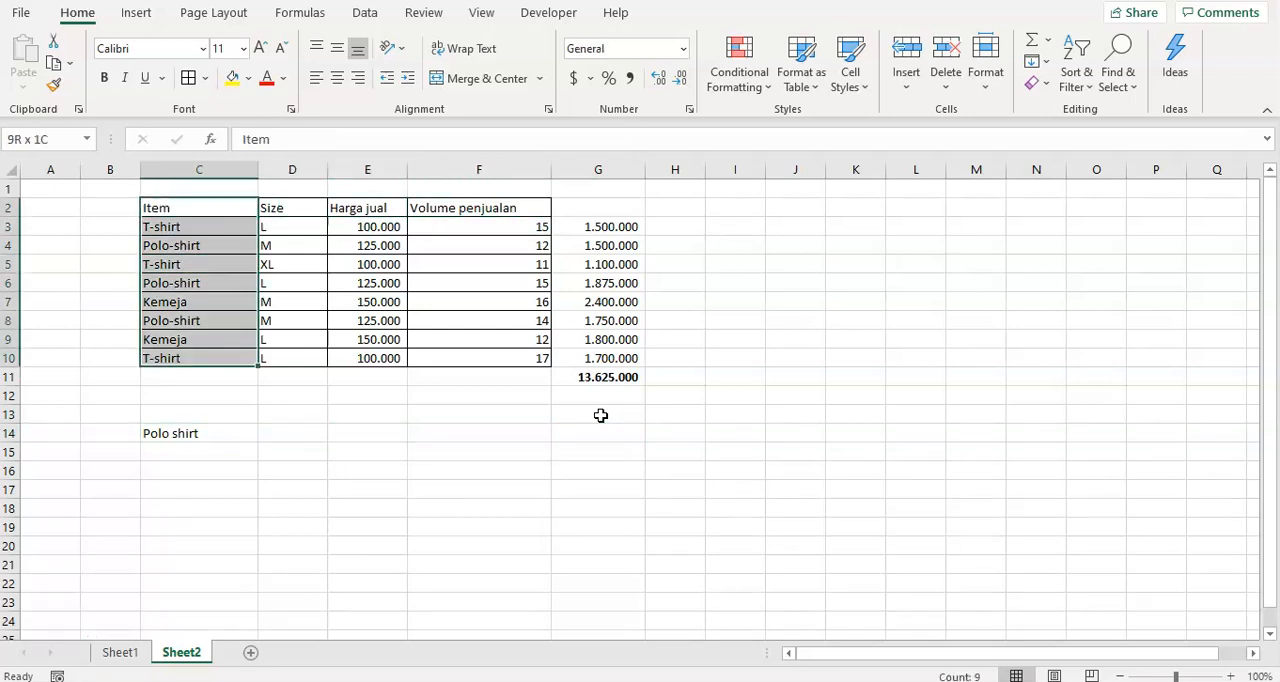
{"action": "key", "text": "shift+Right"}
{"action": "key", "text": "shift+Right"}
{"action": "key", "text": "shift+Right"}
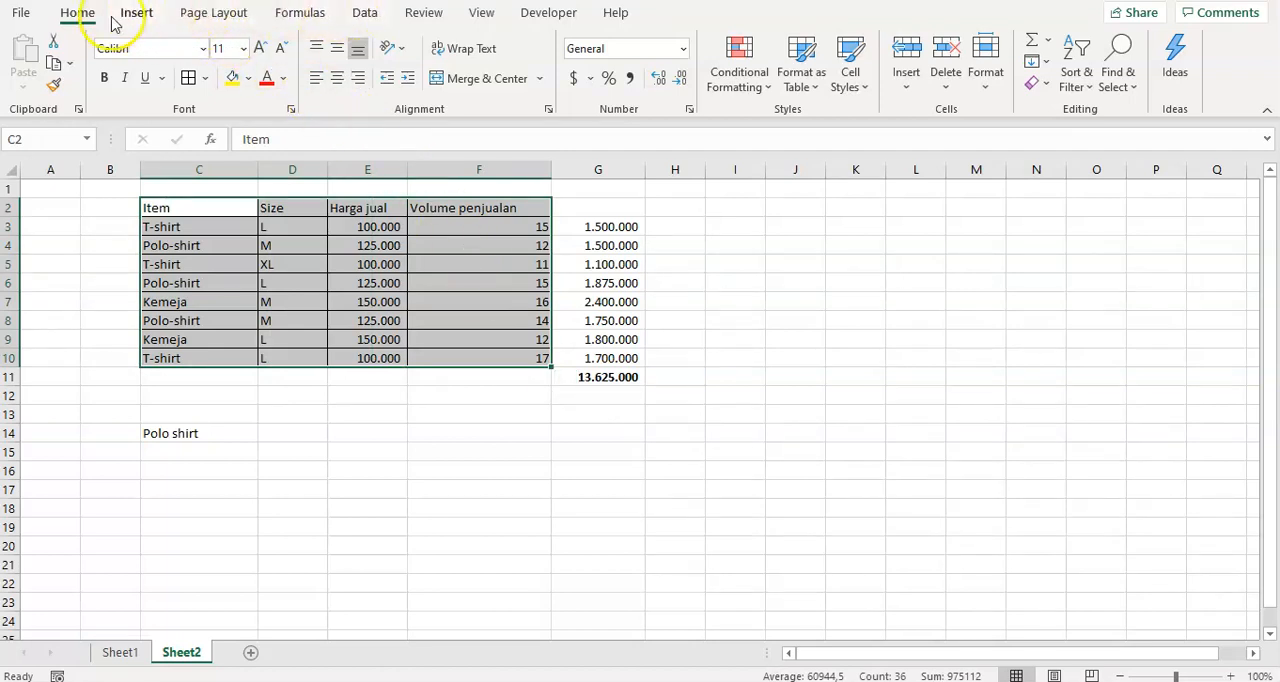
{"action": "left_click", "coordinate": [350, 14]}
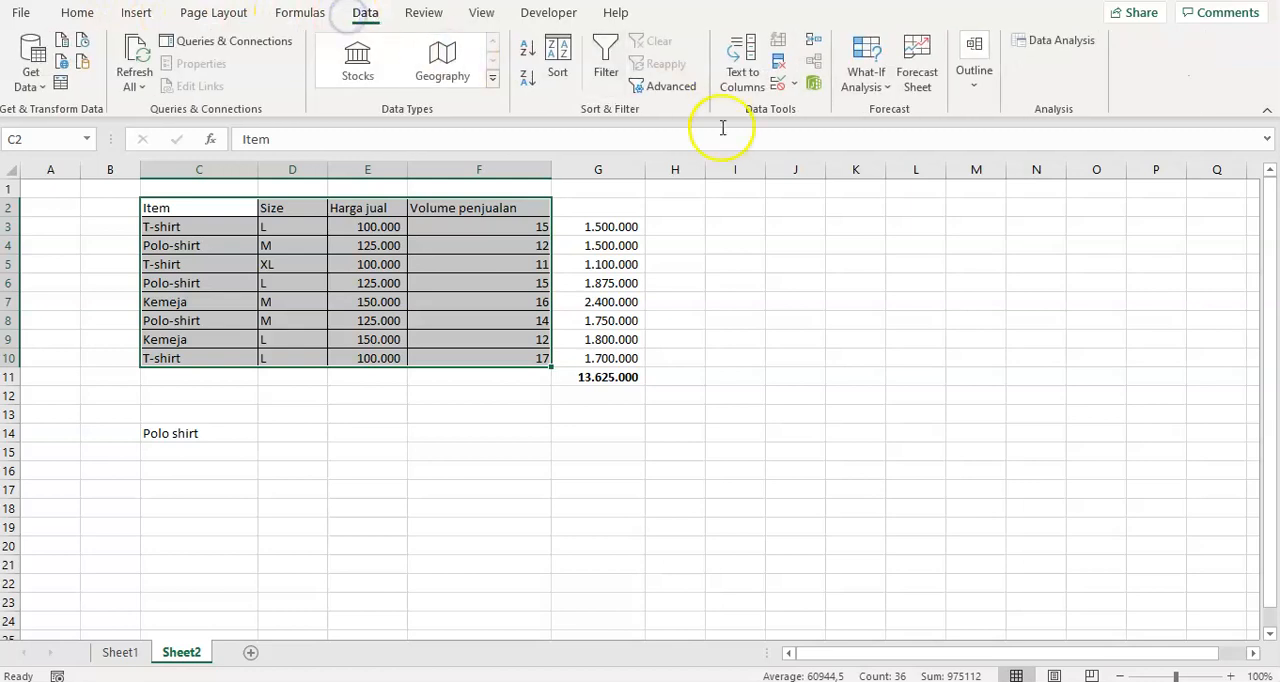
{"action": "left_click", "coordinate": [605, 62]}
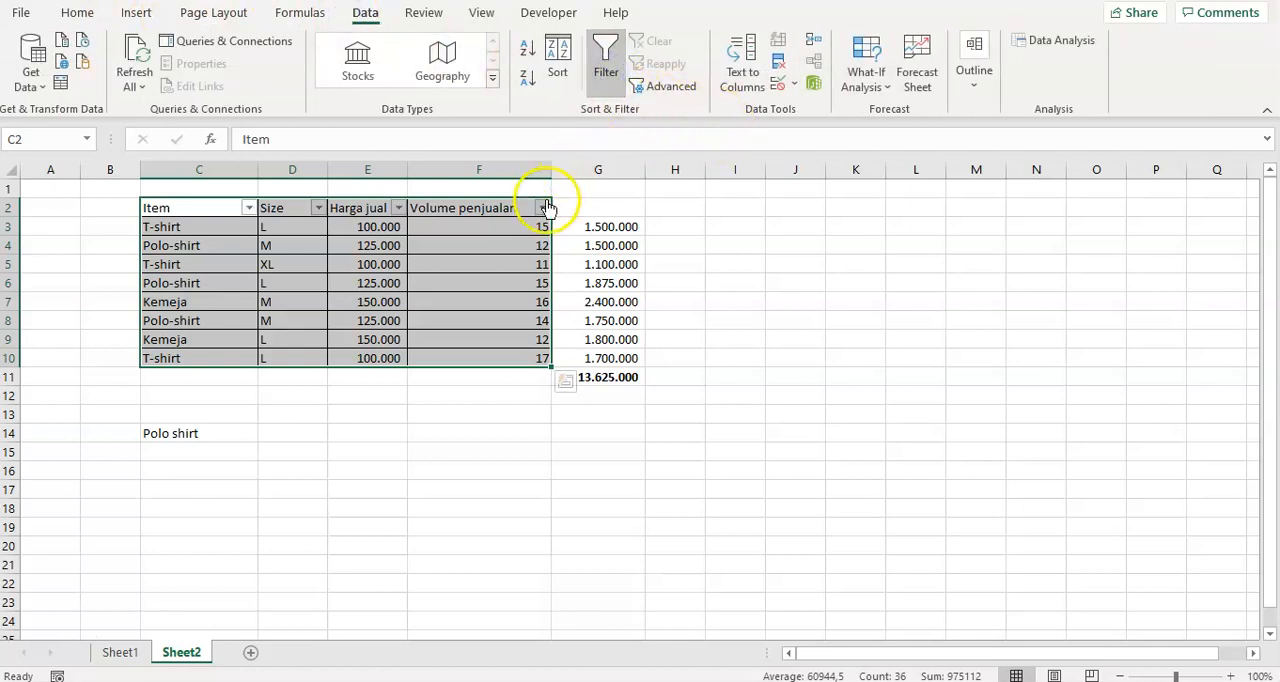
Filter the Item column to show only the Polo-shirt rows.
{"action": "left_click", "coordinate": [249, 226]}
{"action": "left_click", "coordinate": [248, 207]}
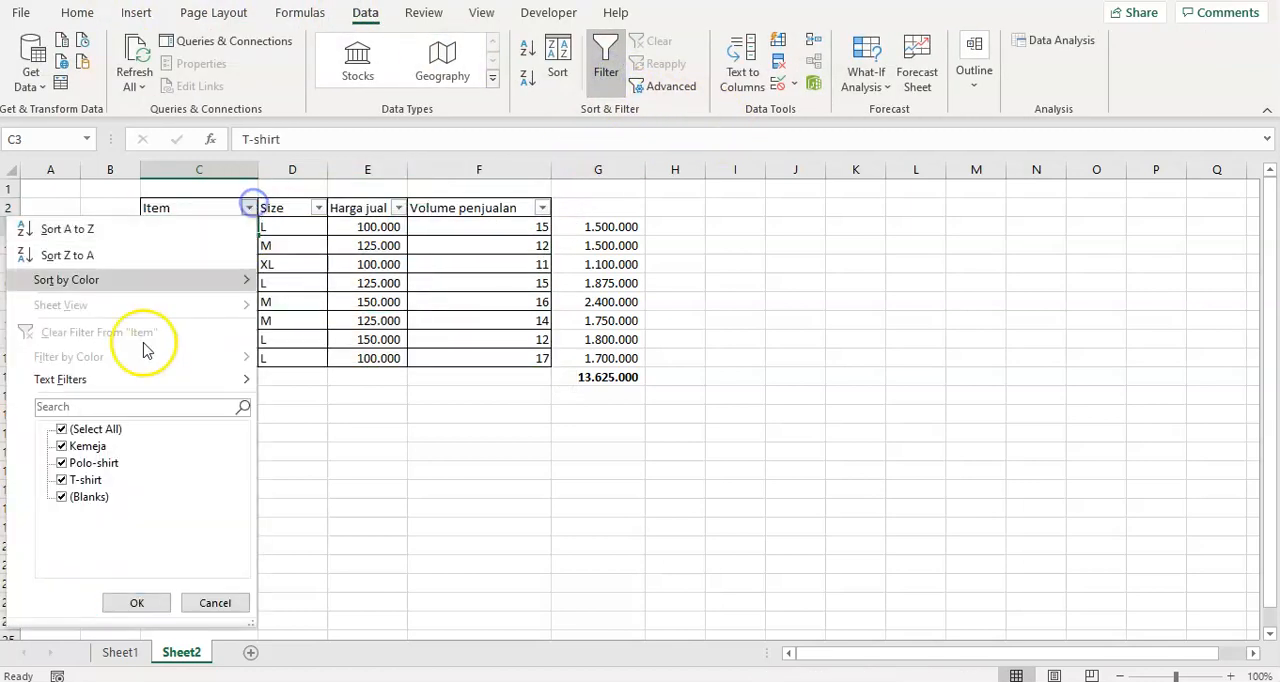
{"action": "left_click", "coordinate": [62, 429]}
{"action": "left_click", "coordinate": [62, 463]}
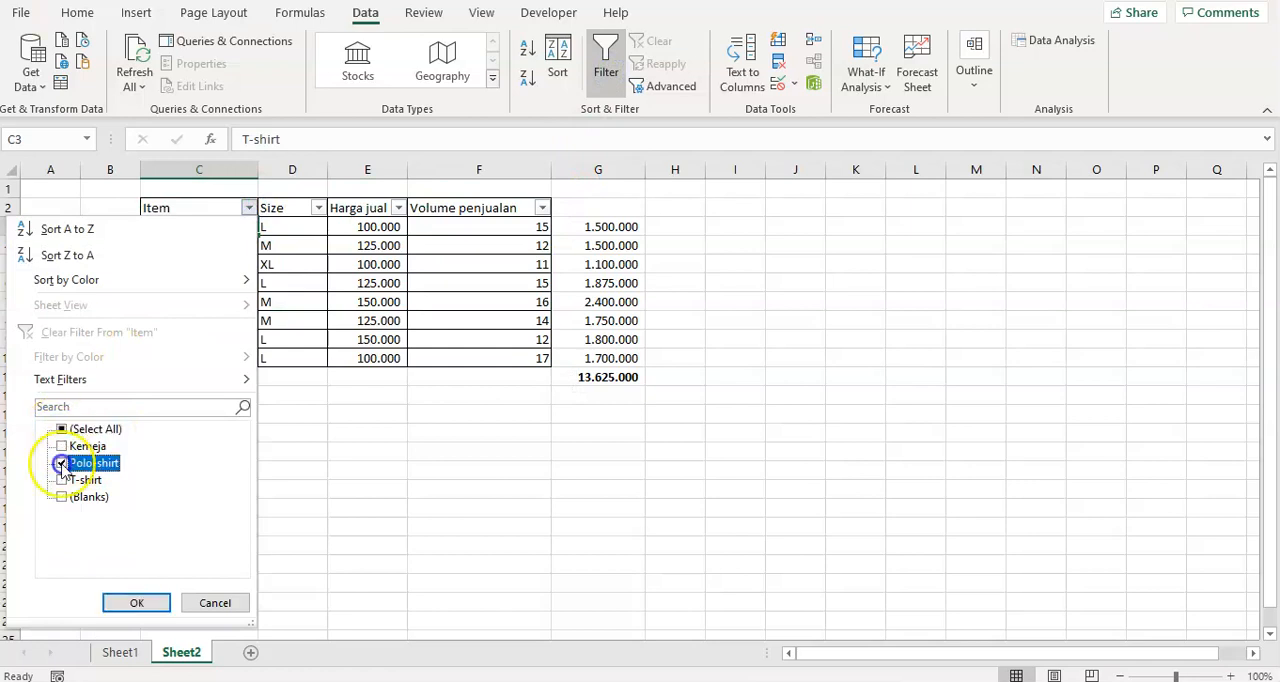
{"action": "left_click", "coordinate": [137, 603]}
Add up the filtered Polo-shirt sales volumes in F12 with the formula =SUM(F4:F8).
{"action": "left_click", "coordinate": [522, 356]}
{"action": "left_click", "coordinate": [517, 228]}
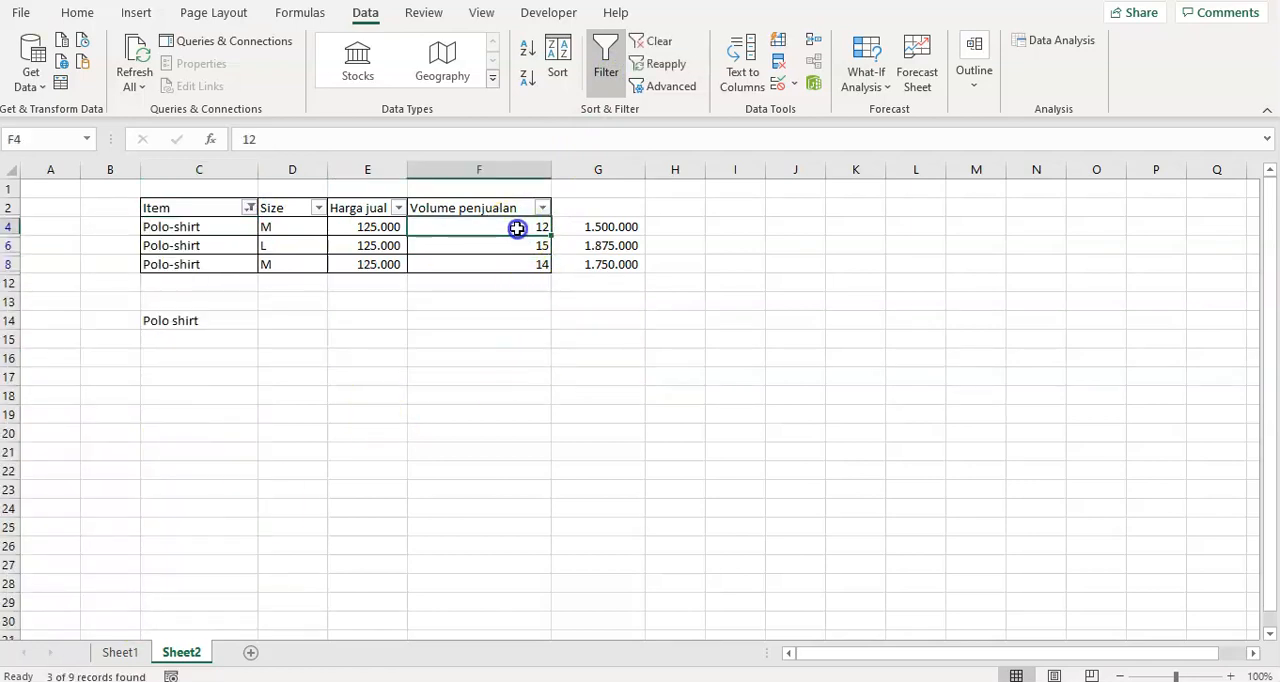
{"action": "left_click_drag", "start_coordinate": [517, 228], "coordinate": [516, 264]}
{"action": "left_click", "coordinate": [513, 282]}
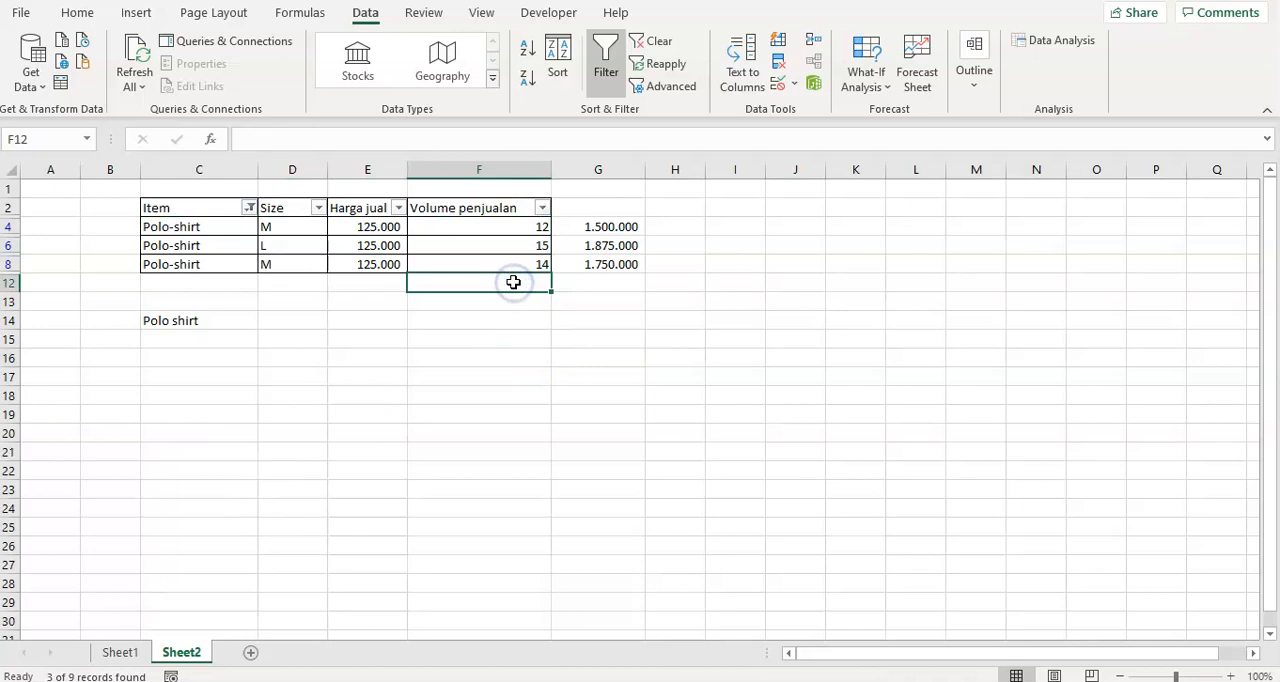
{"action": "type", "text": "=sum("}
{"action": "key", "text": "Up"}
{"action": "key", "text": "shift+Up"}
{"action": "key", "text": "shift+Up"}
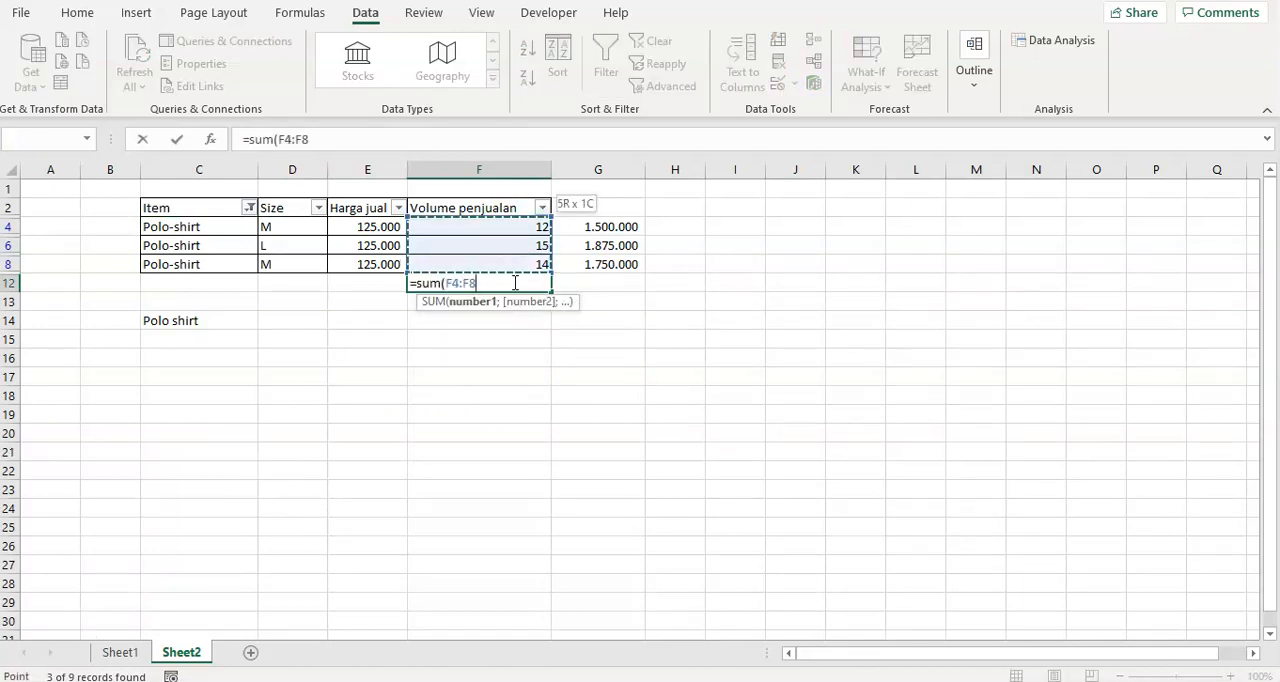
{"action": "key", "text": "Return"}
{"action": "left_click", "coordinate": [513, 282]}
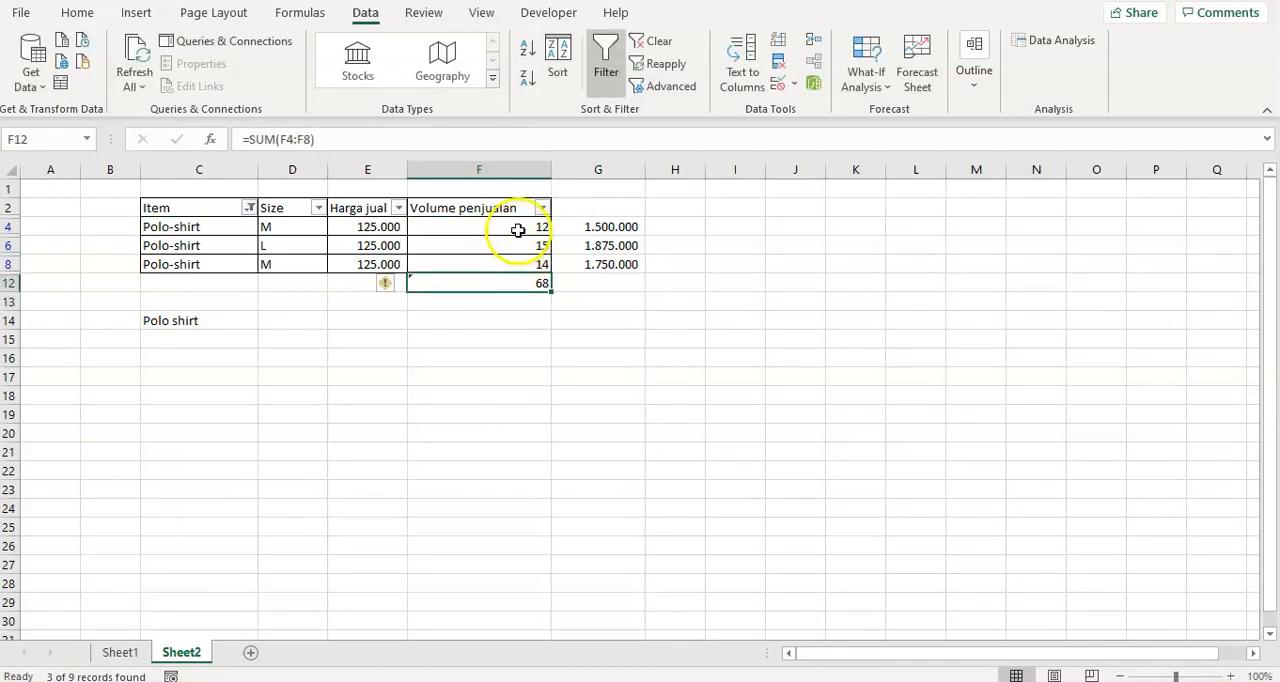
Compare the SUM result in F12 with the sum of the visible volumes in F4:F8.
{"action": "left_click_drag", "start_coordinate": [518, 230], "coordinate": [515, 268]}
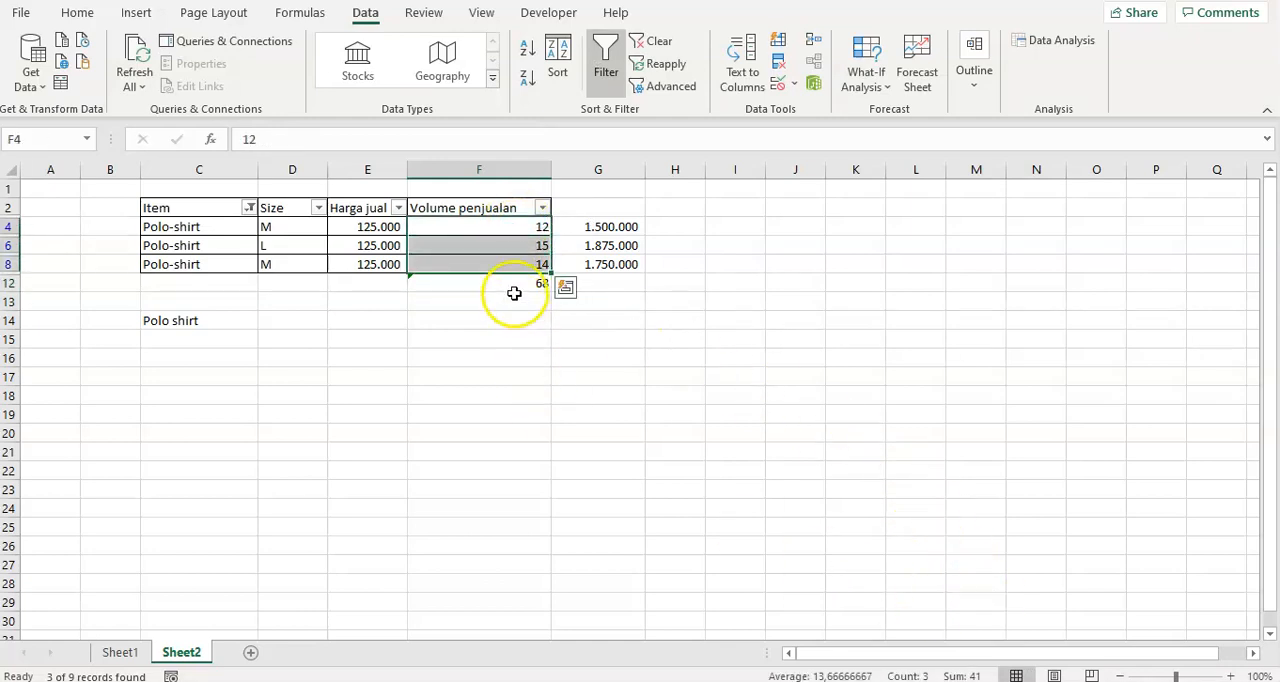
{"action": "left_click", "coordinate": [512, 284]}
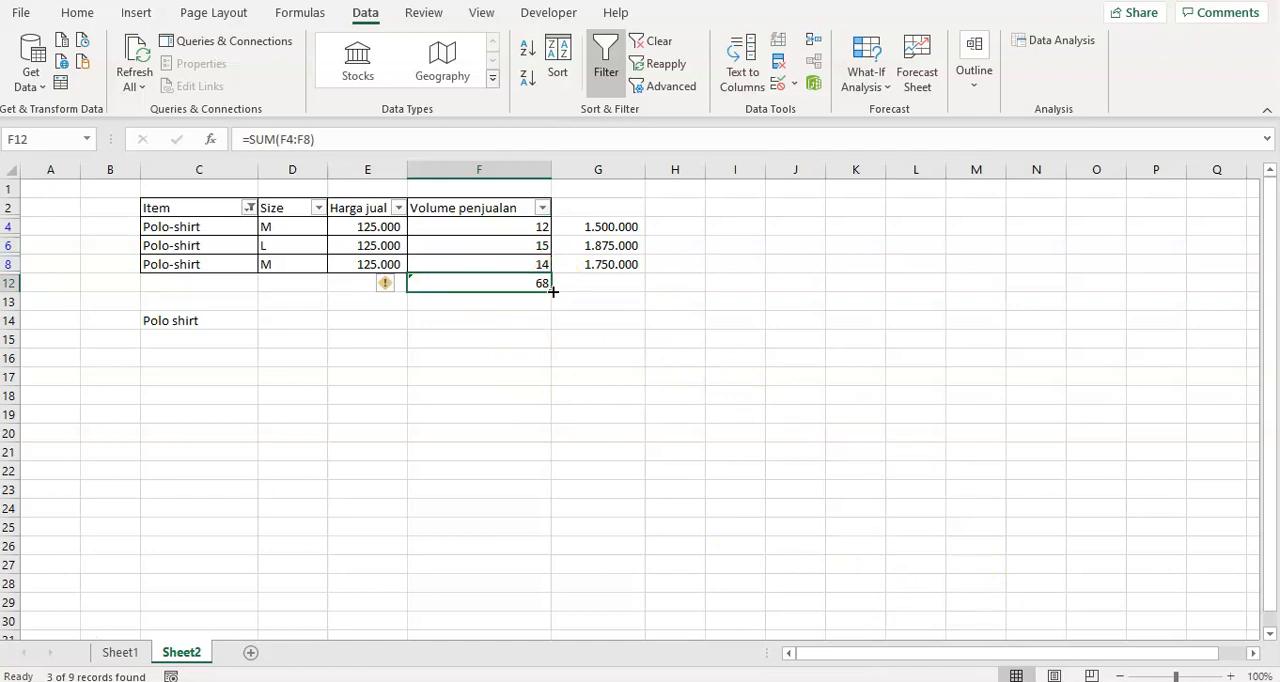
{"action": "left_click_drag", "start_coordinate": [500, 229], "coordinate": [500, 263]}
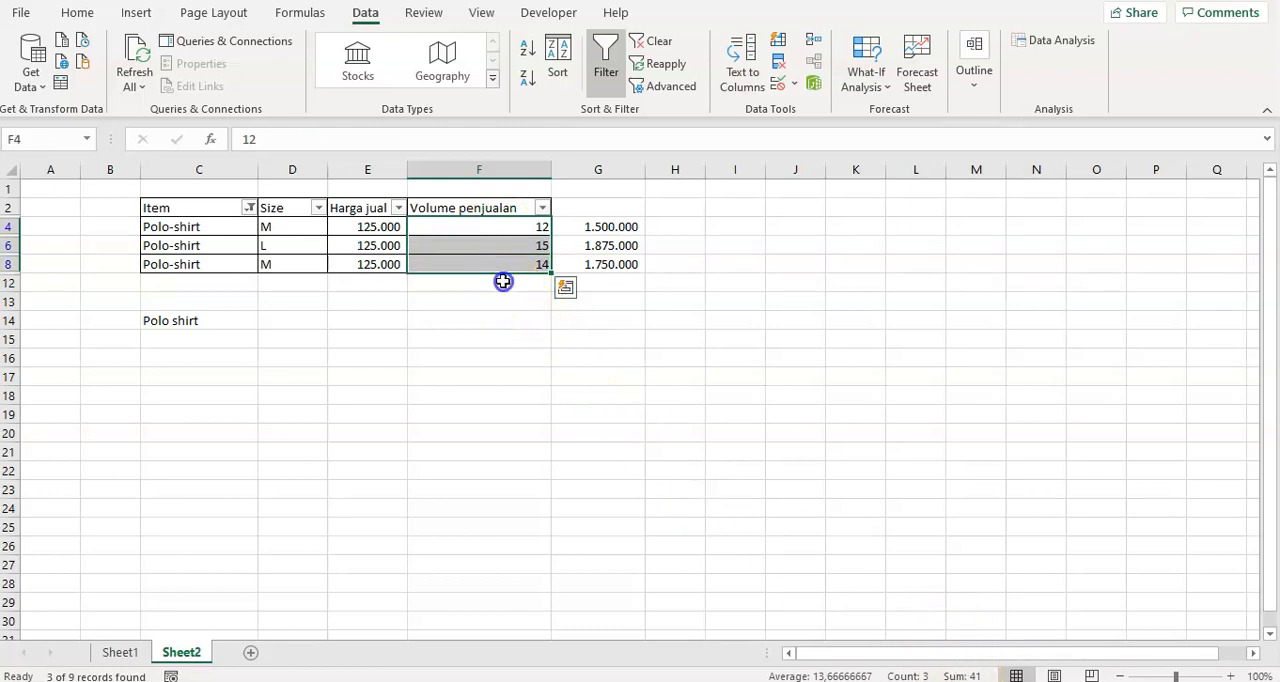
{"action": "left_click", "coordinate": [503, 282]}
{"action": "type", "text": "=sum"}
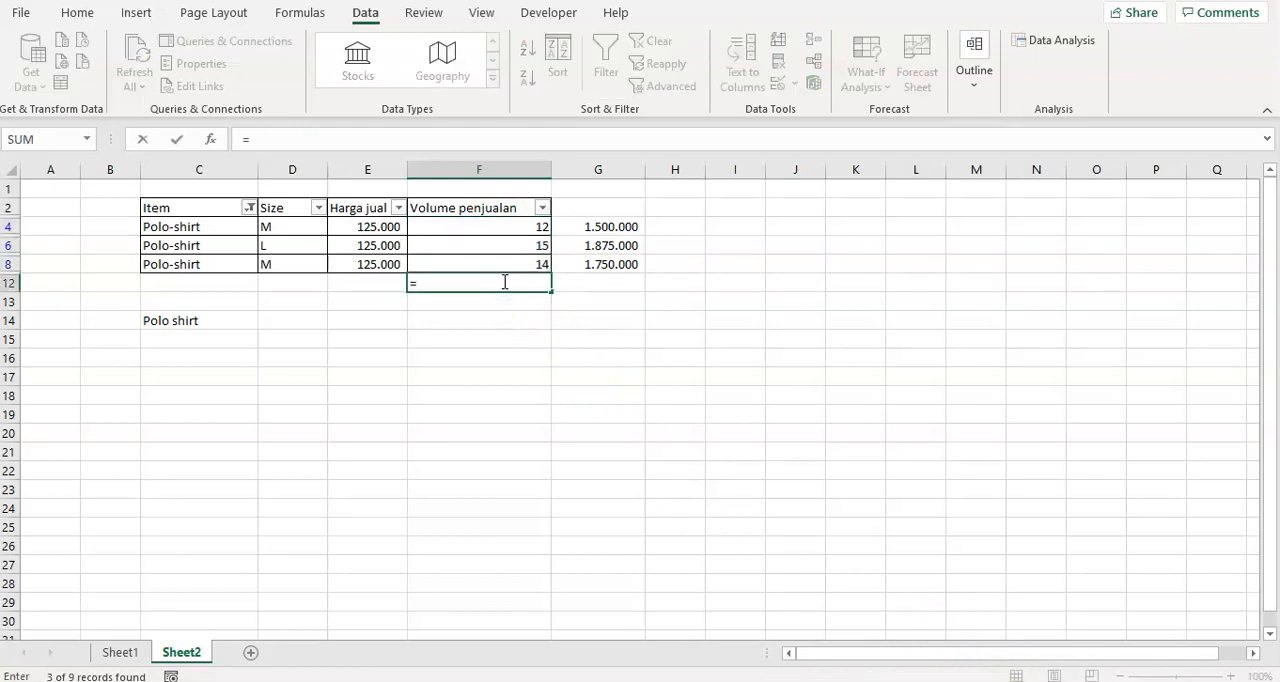
{"action": "key", "text": "BackSpace"}
{"action": "key", "text": "BackSpace"}
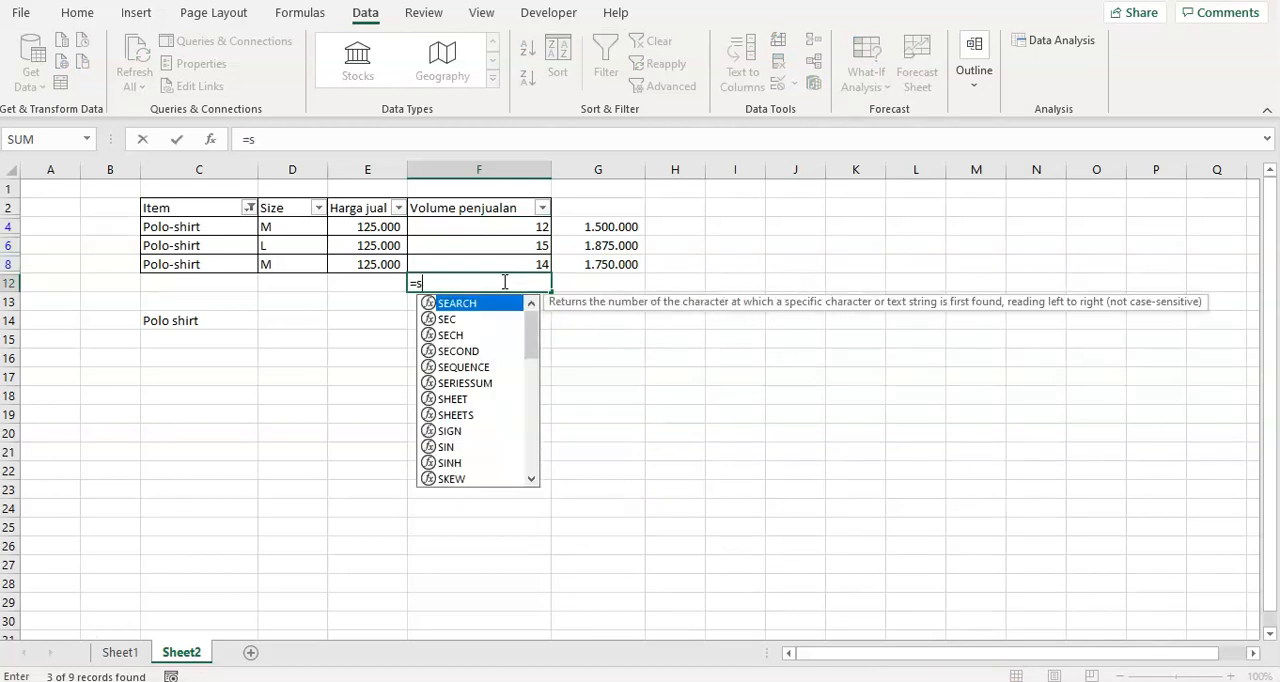
{"action": "type", "text": "ubtotal("}
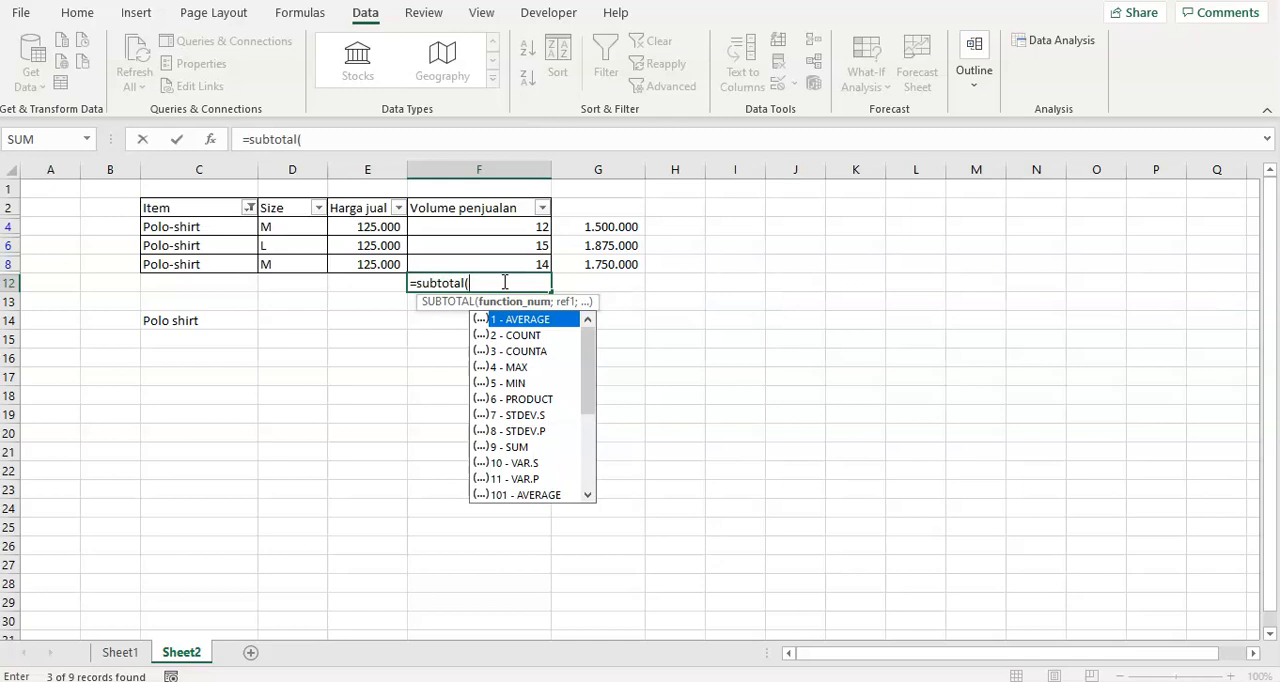
{"action": "double_click", "coordinate": [520, 447]}
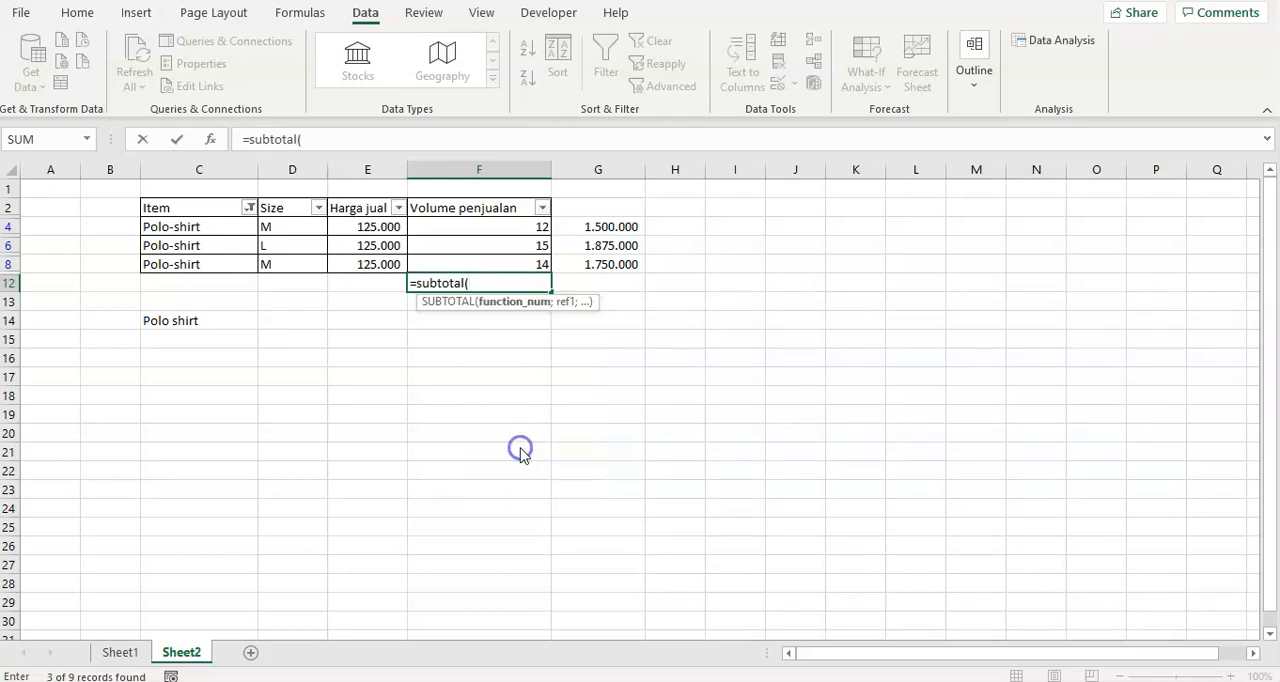
{"action": "type", "text": ")"}
{"action": "key", "text": "Return"}
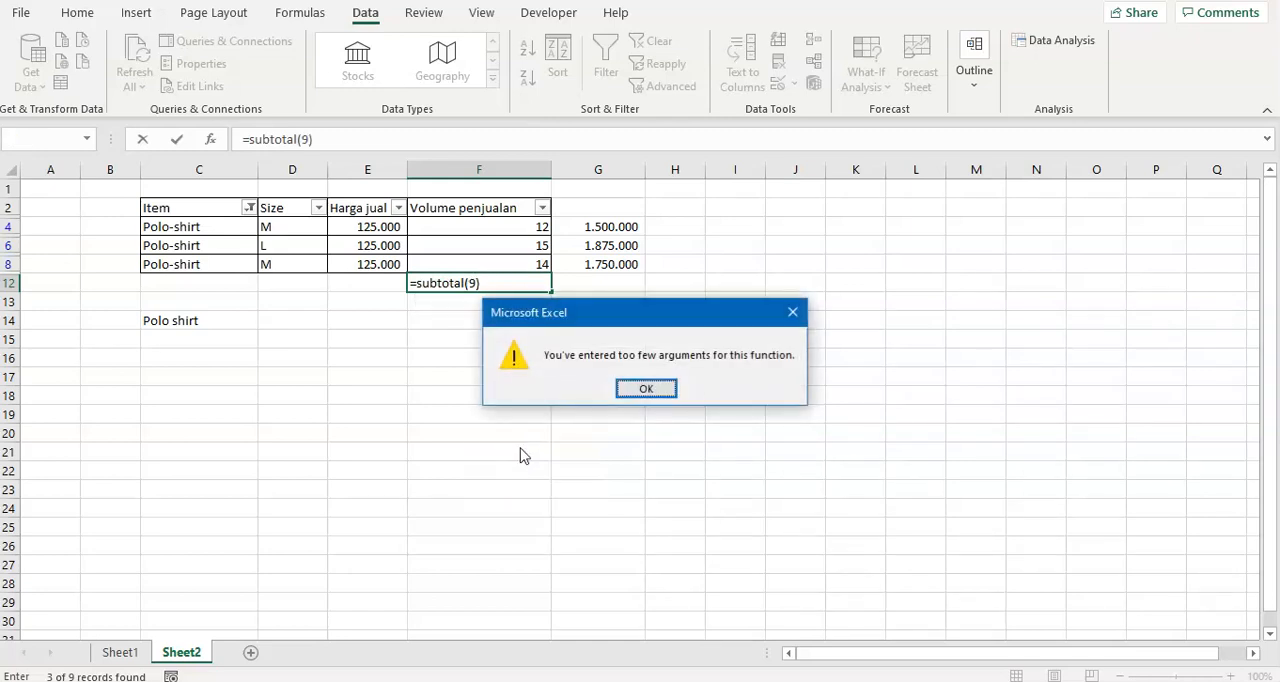
{"action": "key", "text": "Return"}
{"action": "key", "text": "BackSpace"}
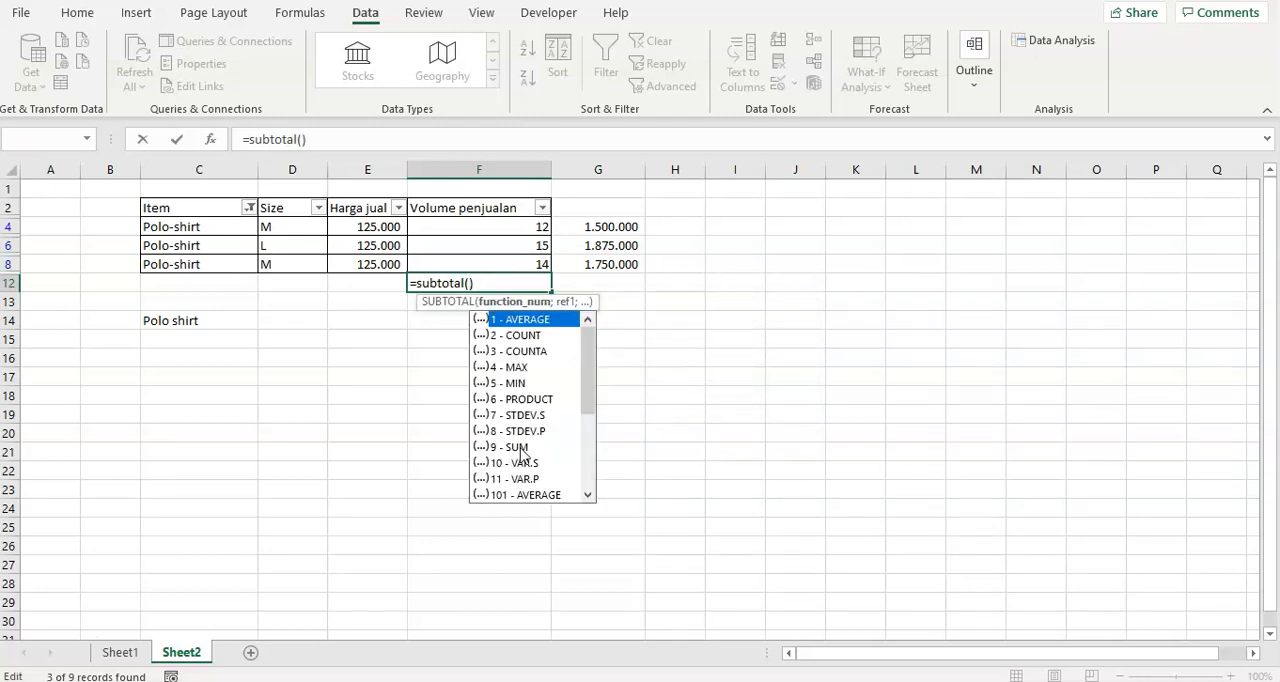
{"action": "type", "text": "9;"}
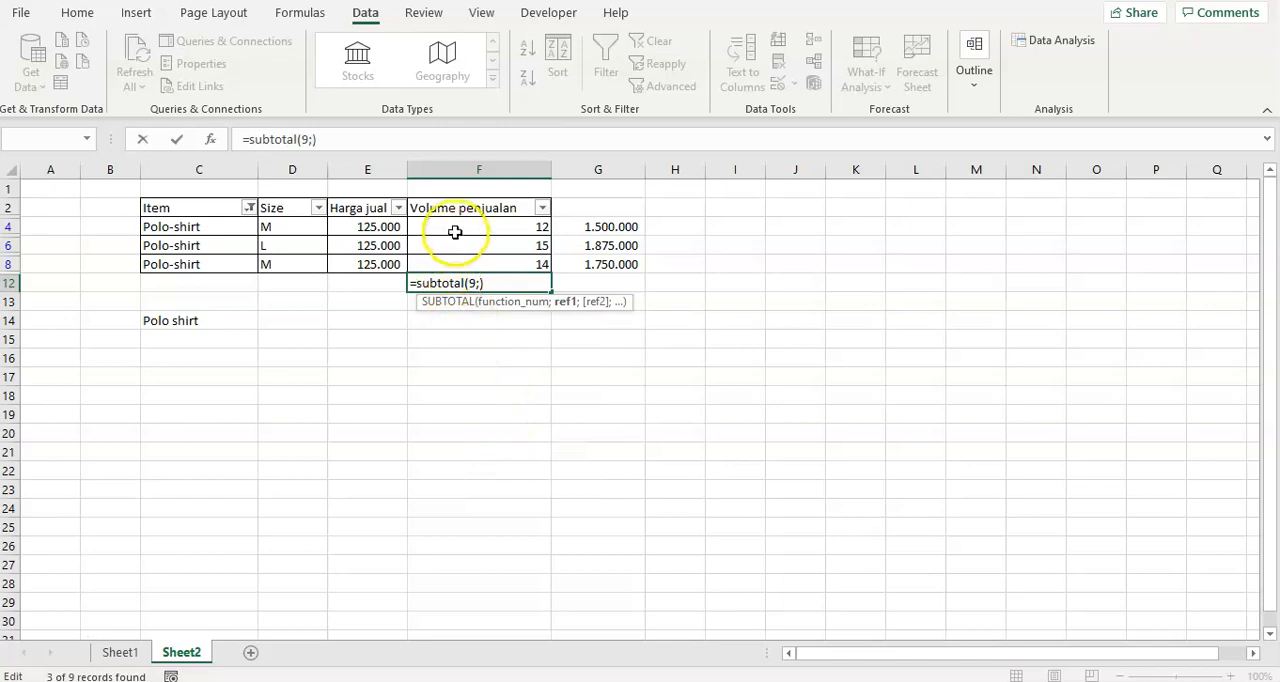
{"action": "key", "text": "Escape"}
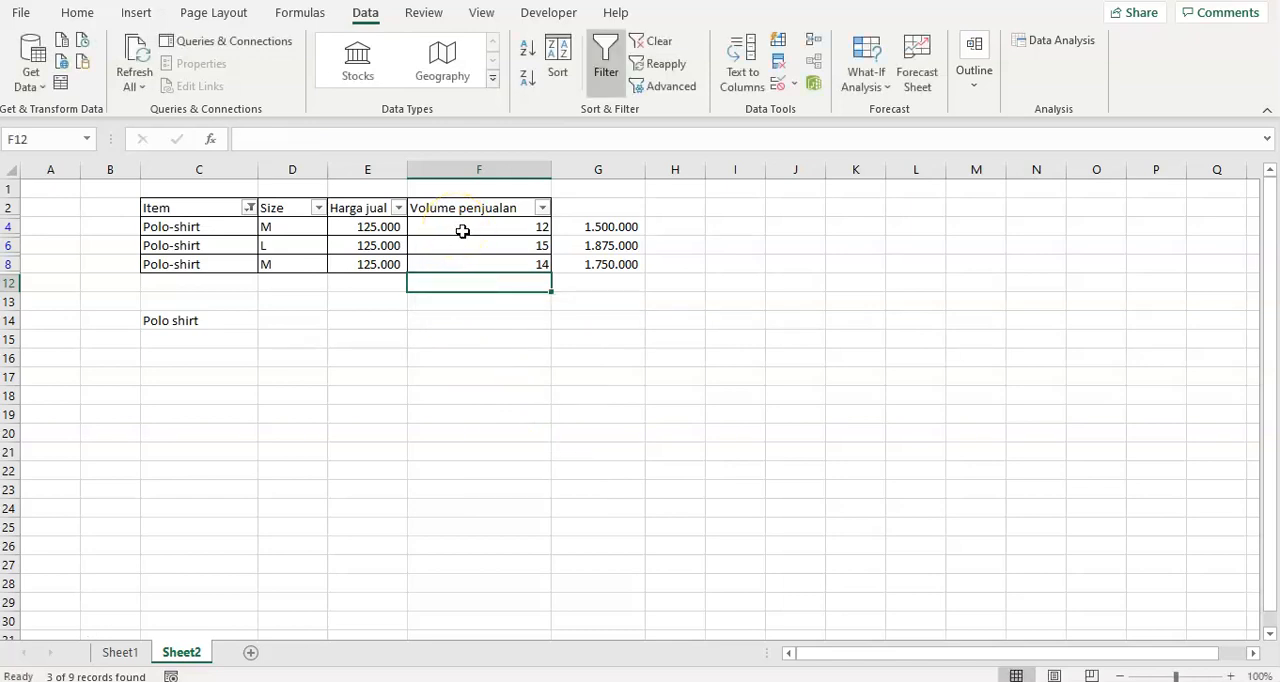
Show all items in the sales table again by reselecting every value in the Item filter.
{"action": "left_click", "coordinate": [248, 207]}
{"action": "left_click", "coordinate": [62, 428]}
{"action": "left_click", "coordinate": [136, 603]}
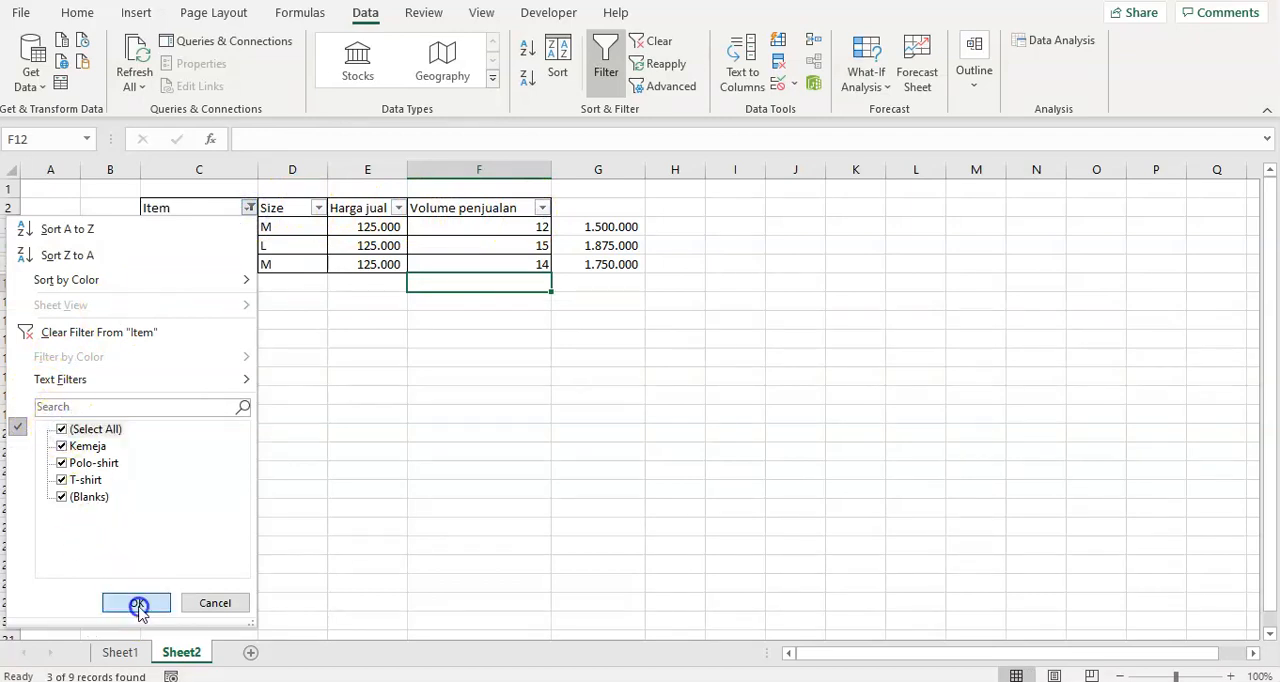
Total the sales volumes in F11 with =SUBTOTAL(9;F3:F10) and make the result bold.
{"action": "left_click", "coordinate": [503, 378]}
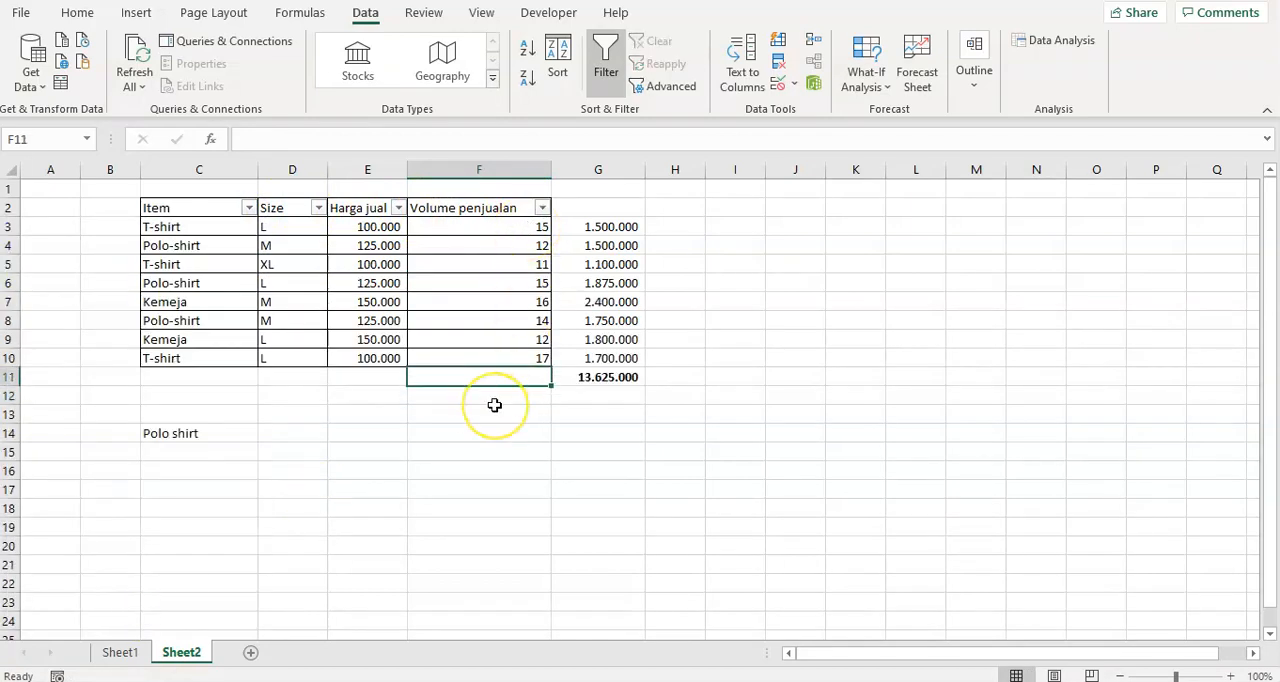
{"action": "type", "text": "=sb"}
{"action": "key", "text": "BackSpace"}
{"action": "type", "text": "i"}
{"action": "key", "text": "BackSpace"}
{"action": "type", "text": "ubtotal("}
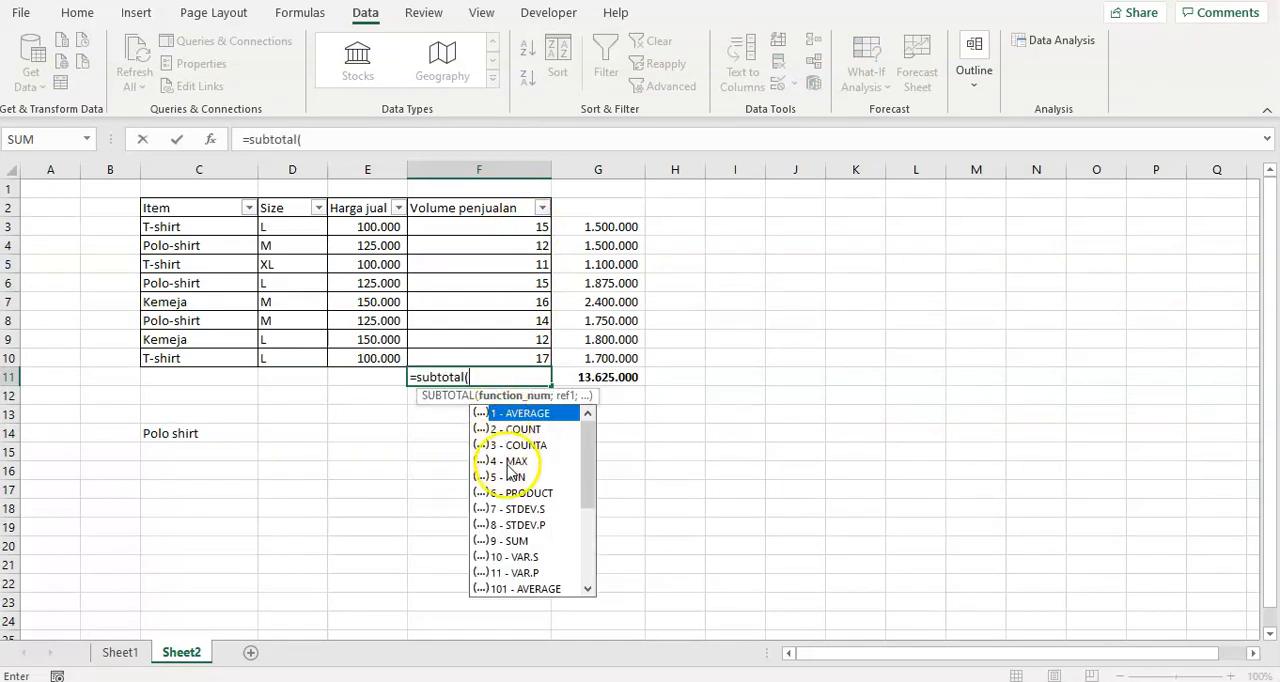
{"action": "double_click", "coordinate": [512, 542]}
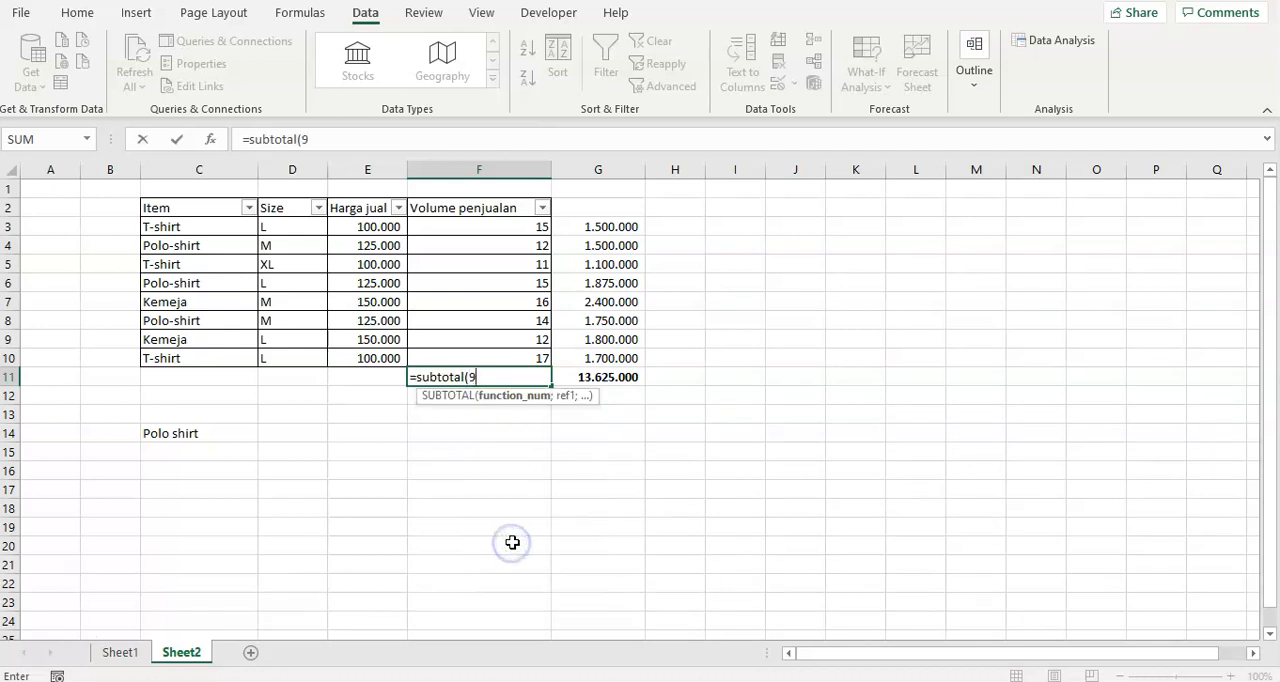
{"action": "left_click_drag", "start_coordinate": [531, 223], "coordinate": [448, 359]}
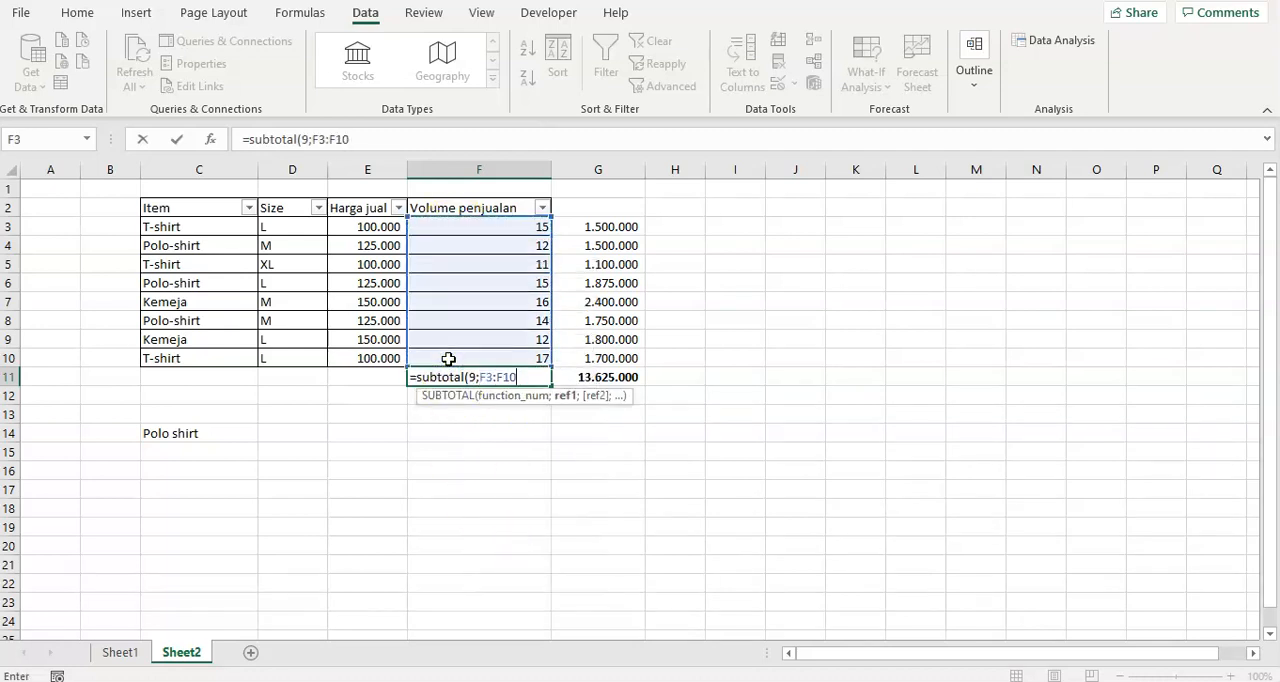
{"action": "type", "text": ")"}
{"action": "key", "text": "Return"}
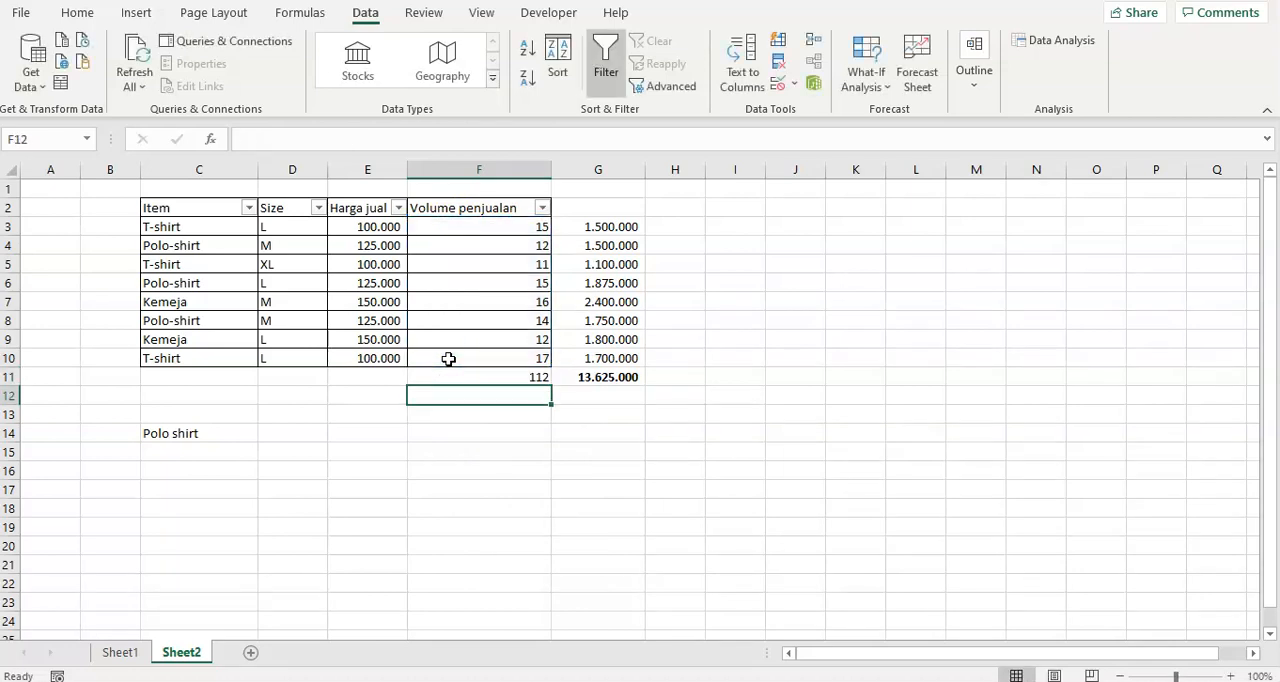
{"action": "left_click", "coordinate": [523, 380]}
{"action": "left_click", "coordinate": [402, 412]}
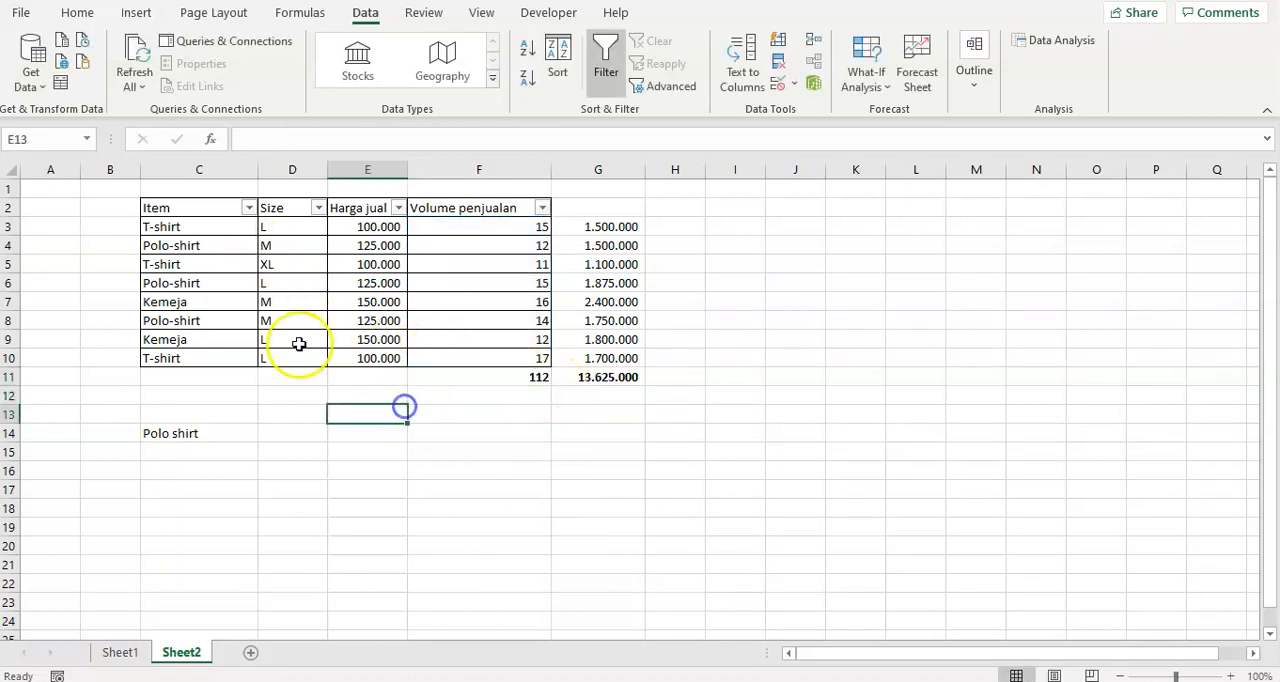
Filter the Item column to Polo-shirt only so the SUBTOTAL in F11 covers just those rows.
{"action": "left_click", "coordinate": [247, 208]}
{"action": "left_click", "coordinate": [62, 429]}
{"action": "left_click", "coordinate": [62, 463]}
{"action": "left_click", "coordinate": [137, 602]}
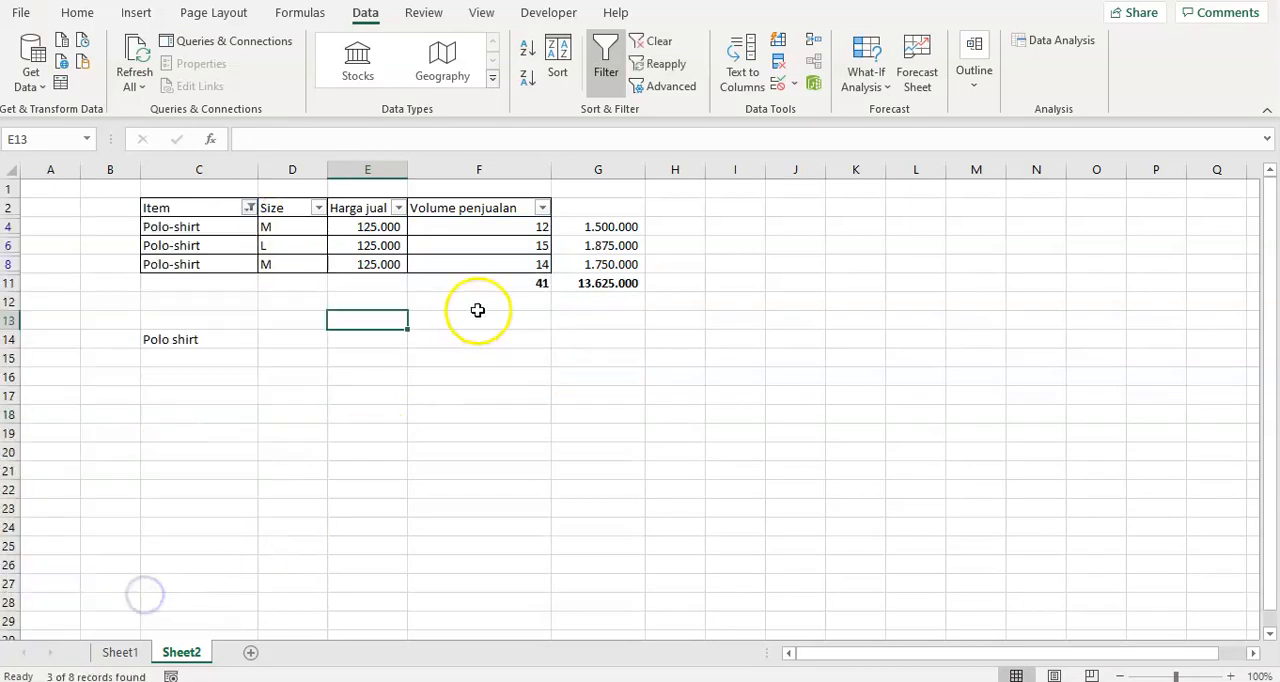
Compare the SUBTOTAL result in F11 with the visible Polo-shirt volumes and check the summary row 14 below the table.
{"action": "left_click", "coordinate": [512, 283]}
{"action": "left_click_drag", "start_coordinate": [487, 240], "coordinate": [483, 271]}
{"action": "left_click", "coordinate": [480, 227]}
{"action": "left_click", "coordinate": [493, 275]}
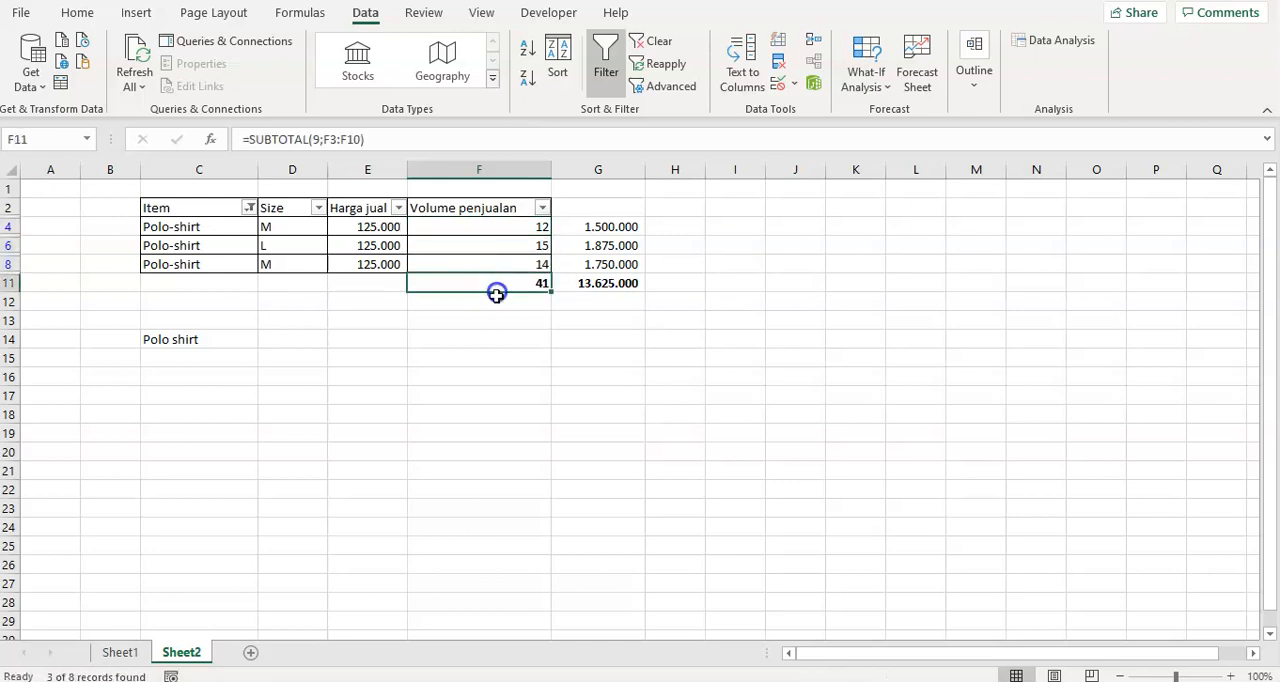
{"action": "left_click", "coordinate": [489, 357]}
{"action": "left_click", "coordinate": [207, 343]}
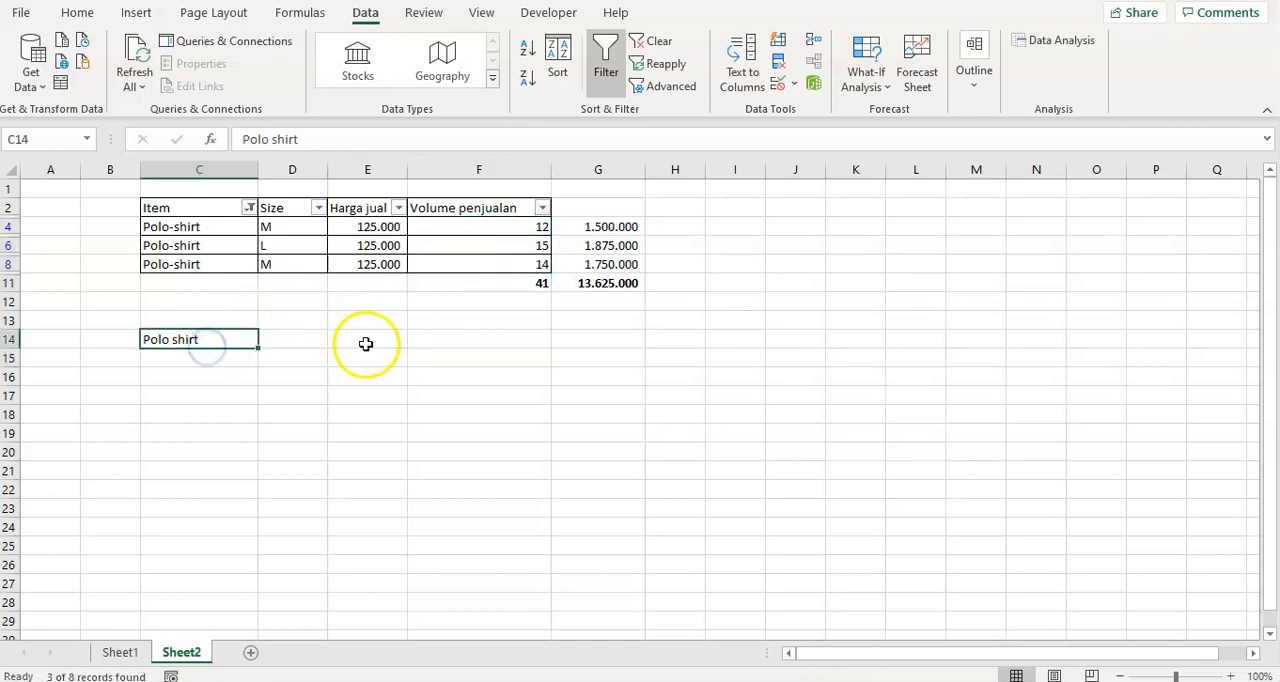
{"action": "left_click", "coordinate": [366, 344]}
{"action": "left_click", "coordinate": [251, 337]}
{"action": "left_click", "coordinate": [484, 284]}
{"action": "left_click", "coordinate": [178, 340]}
{"action": "left_click", "coordinate": [288, 334]}
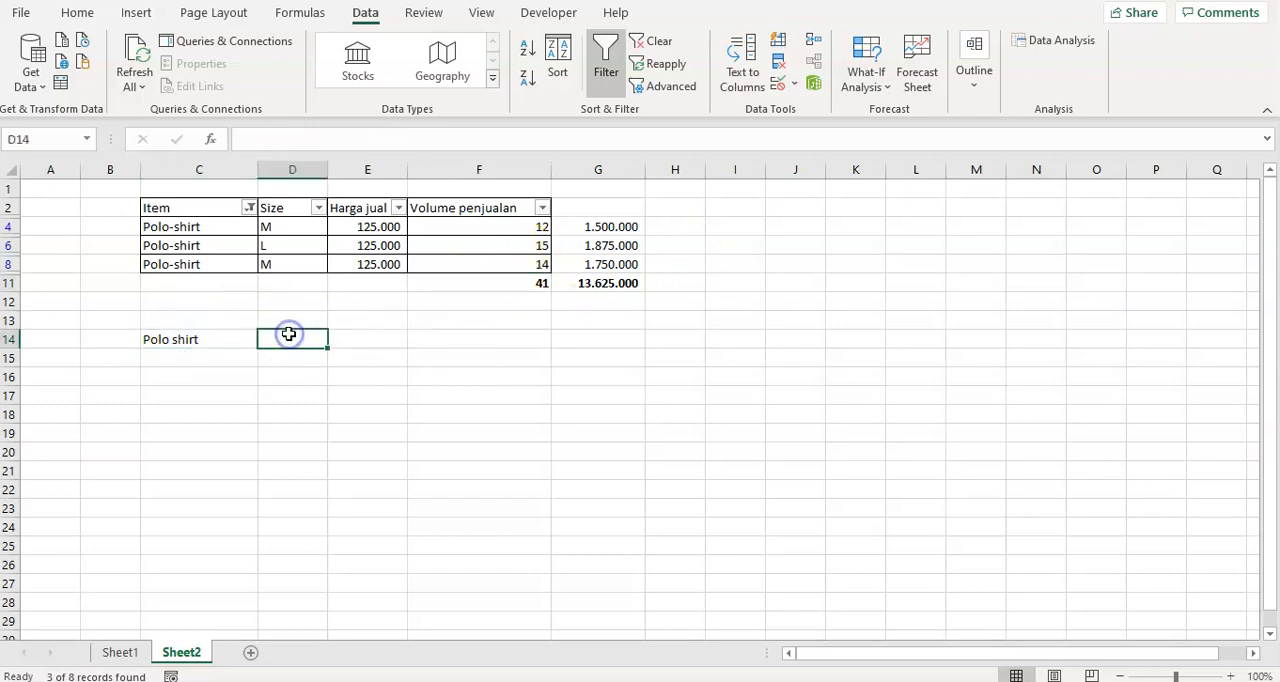
{"action": "left_click", "coordinate": [298, 341]}
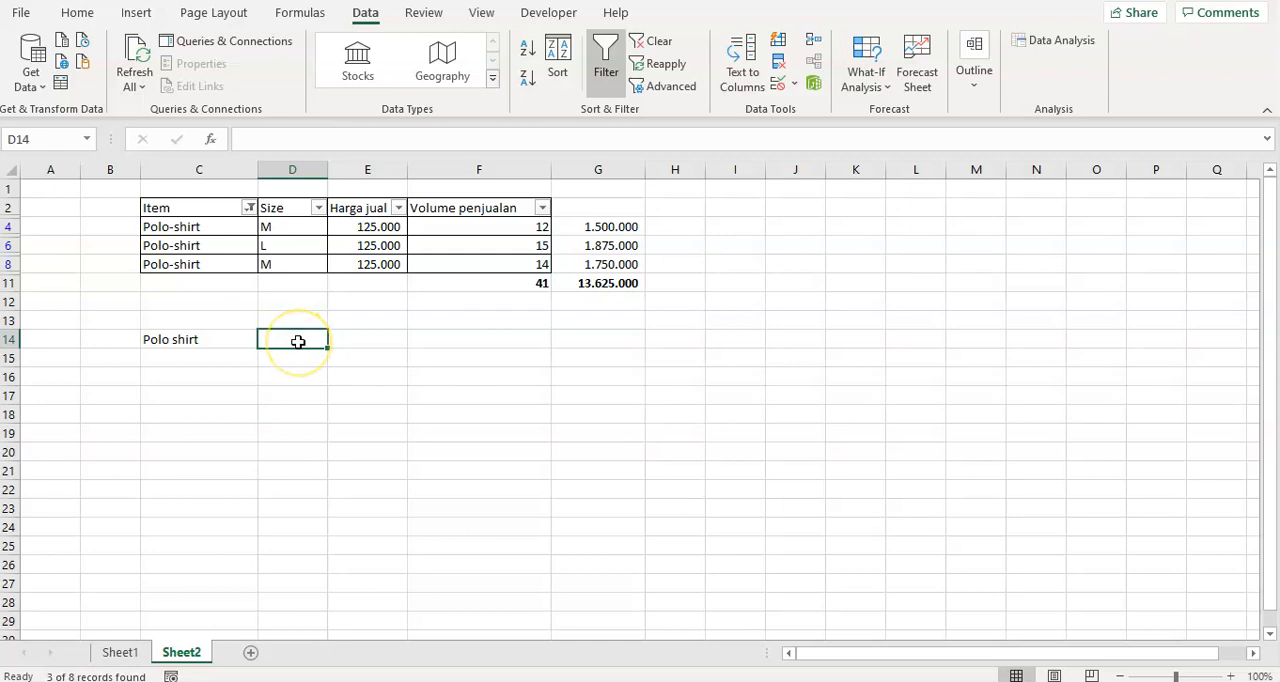
{"action": "type", "text": "=sumprod"}
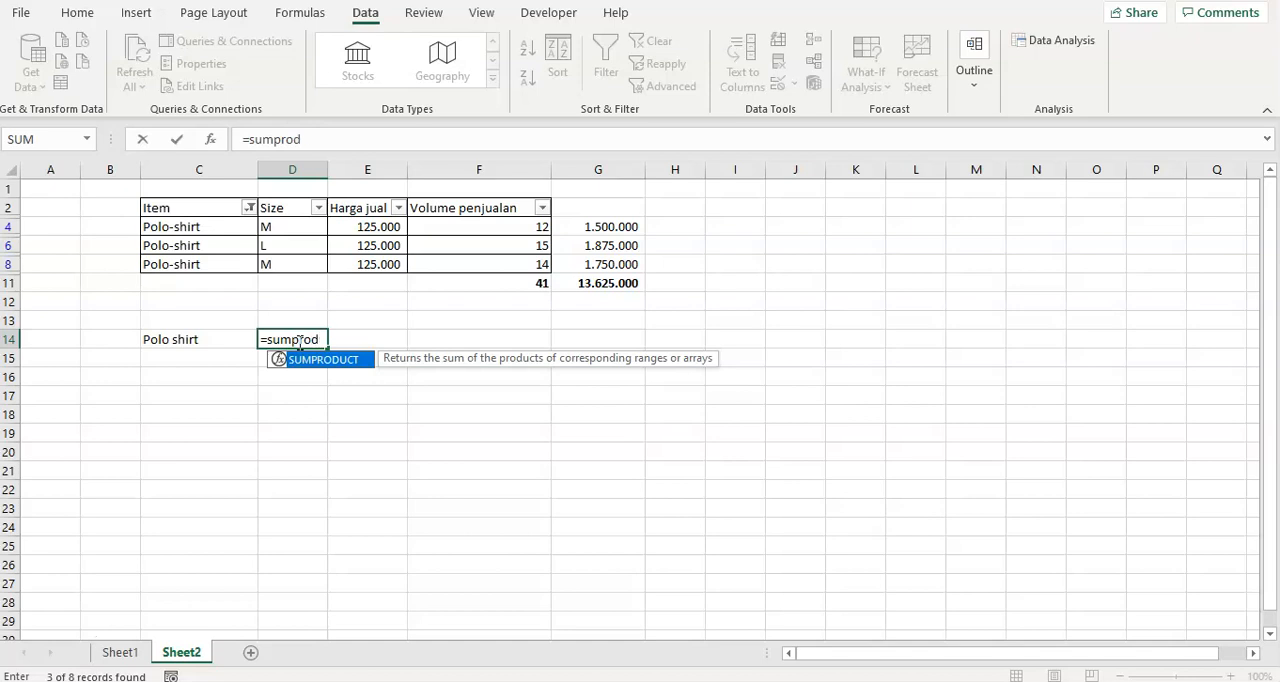
{"action": "key", "text": "Escape"}
{"action": "key", "text": "Escape"}
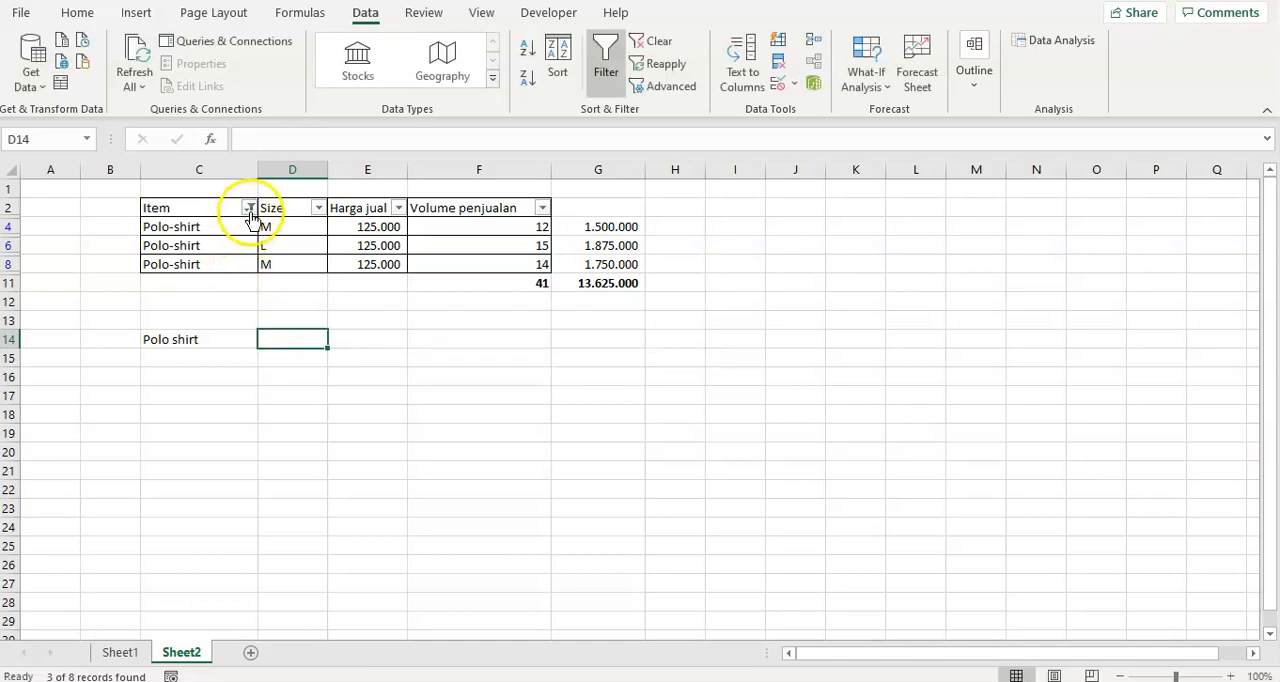
Show all items in the sales table by selecting every value in the Item column's filter.
{"action": "left_click", "coordinate": [249, 207]}
{"action": "left_click", "coordinate": [62, 429]}
{"action": "left_click", "coordinate": [110, 600]}
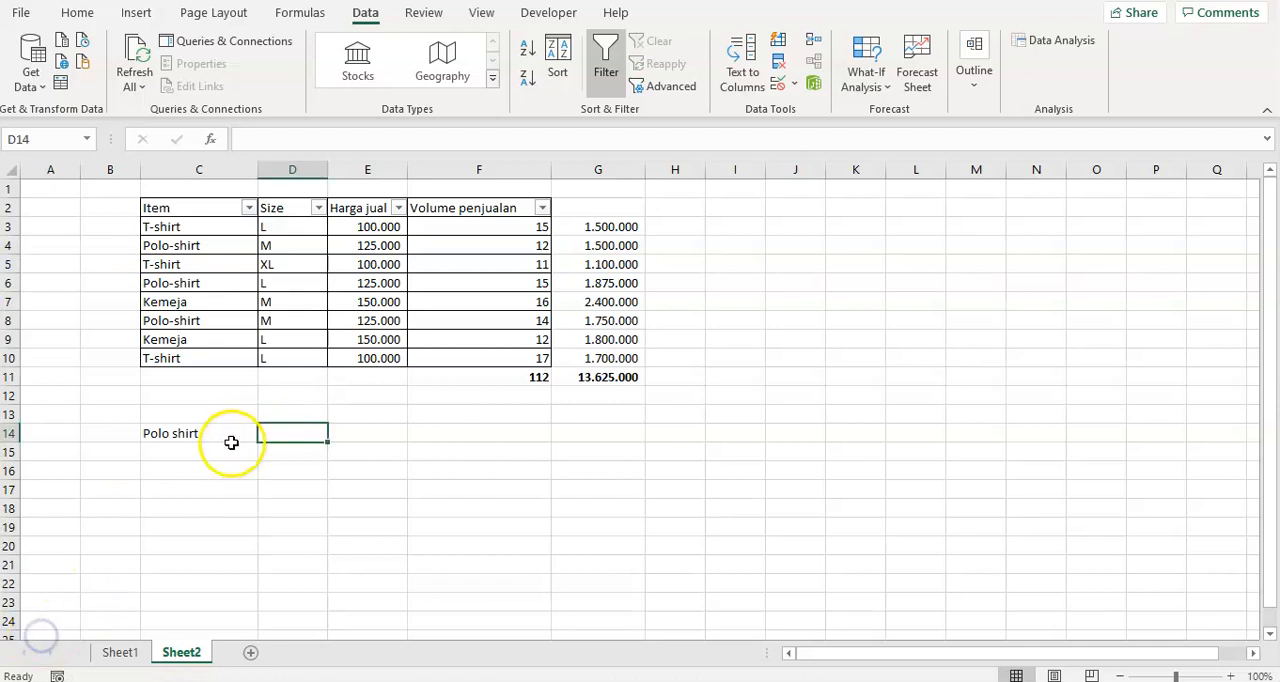
Total the sales volume for the item named in C14 by entering =SUMPRODUCT((C3:C10=C14)*(F3:F10)) in D14.
{"action": "type", "text": "="}
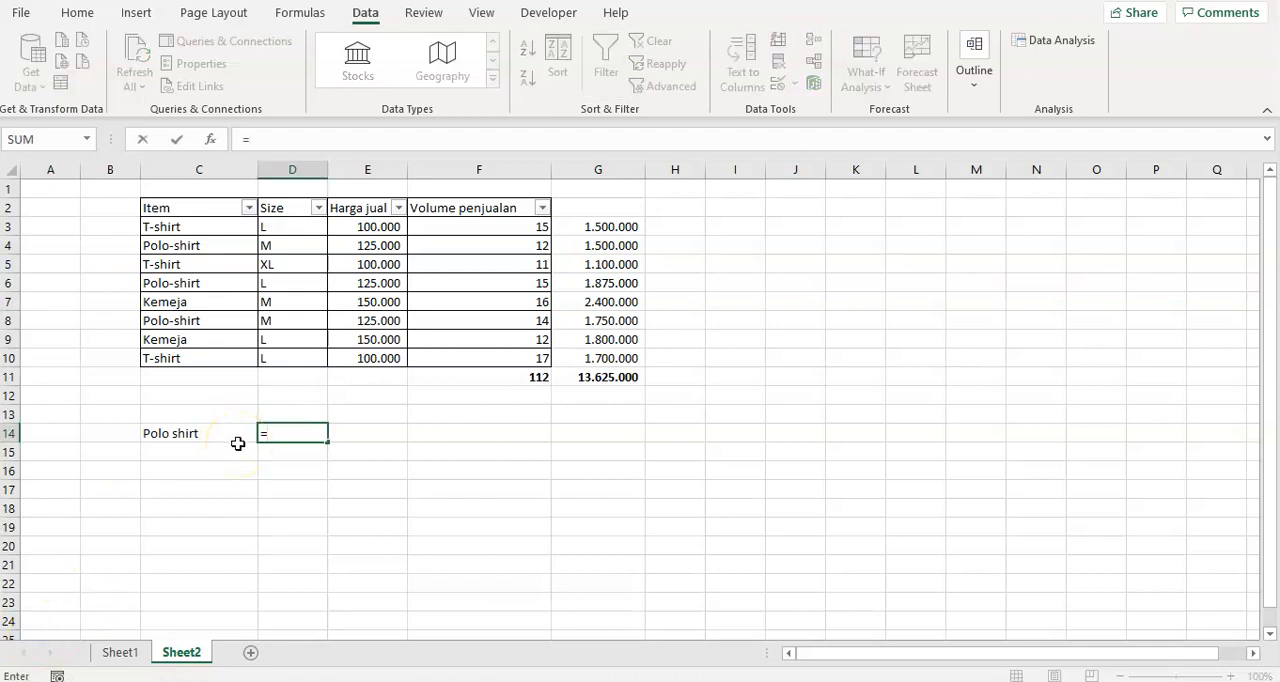
{"action": "type", "text": "sumproduct(("}
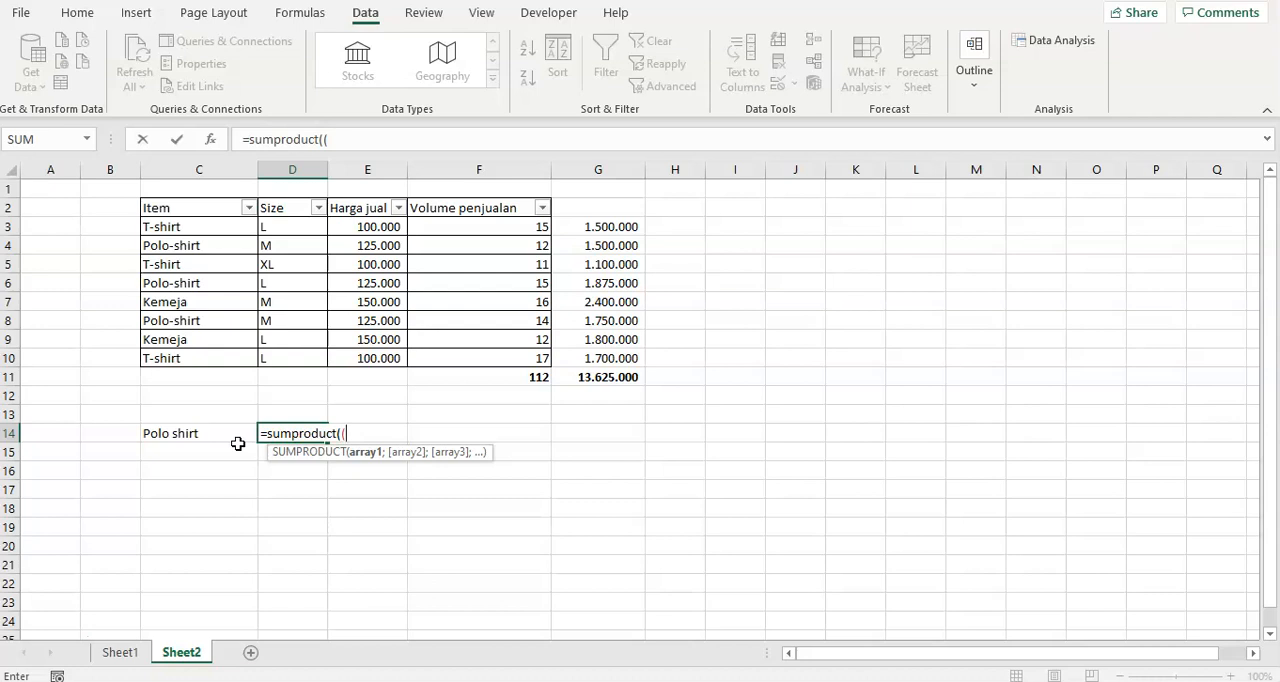
{"action": "left_click_drag", "start_coordinate": [182, 225], "coordinate": [187, 354]}
{"action": "type", "text": "="}
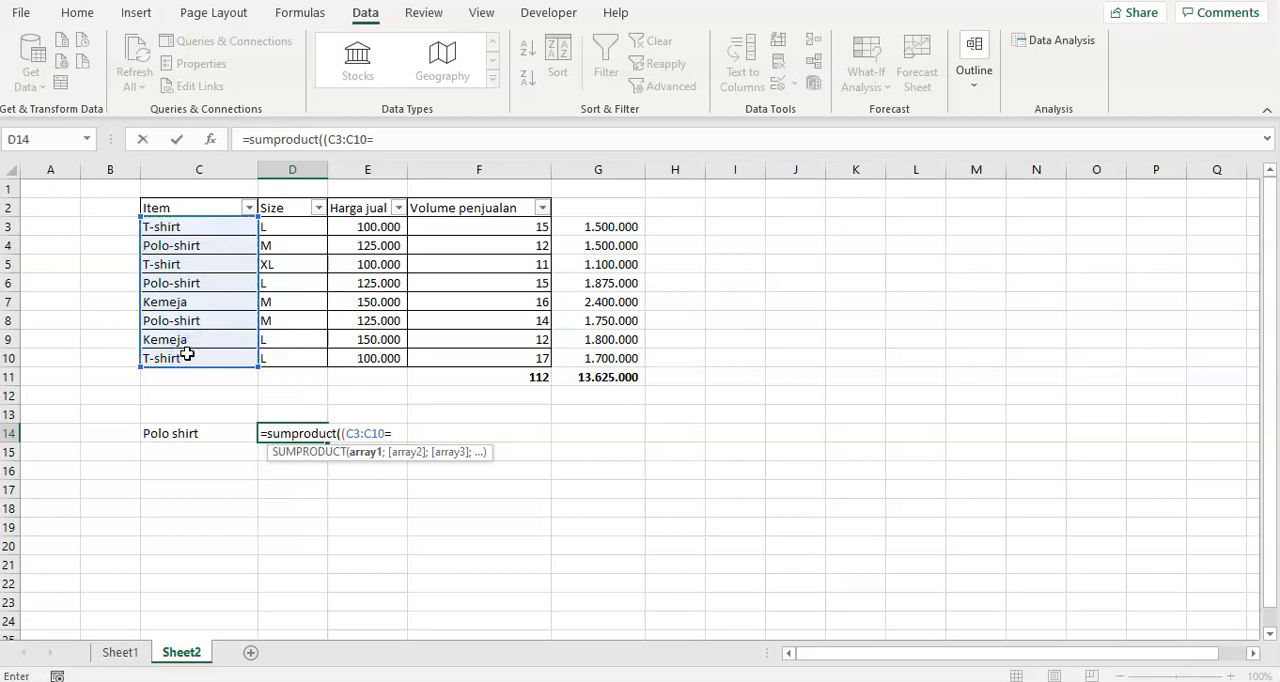
{"action": "left_click", "coordinate": [194, 435]}
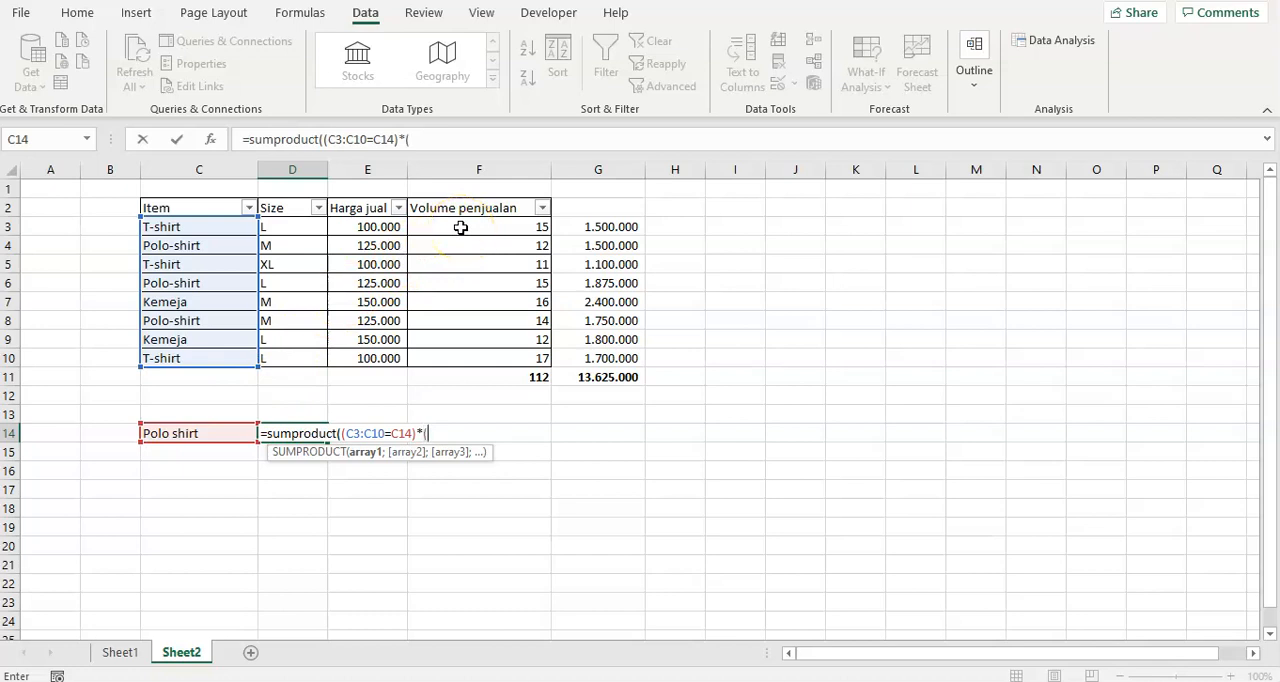
{"action": "left_click_drag", "start_coordinate": [461, 227], "coordinate": [468, 361]}
{"action": "type", "text": "="}
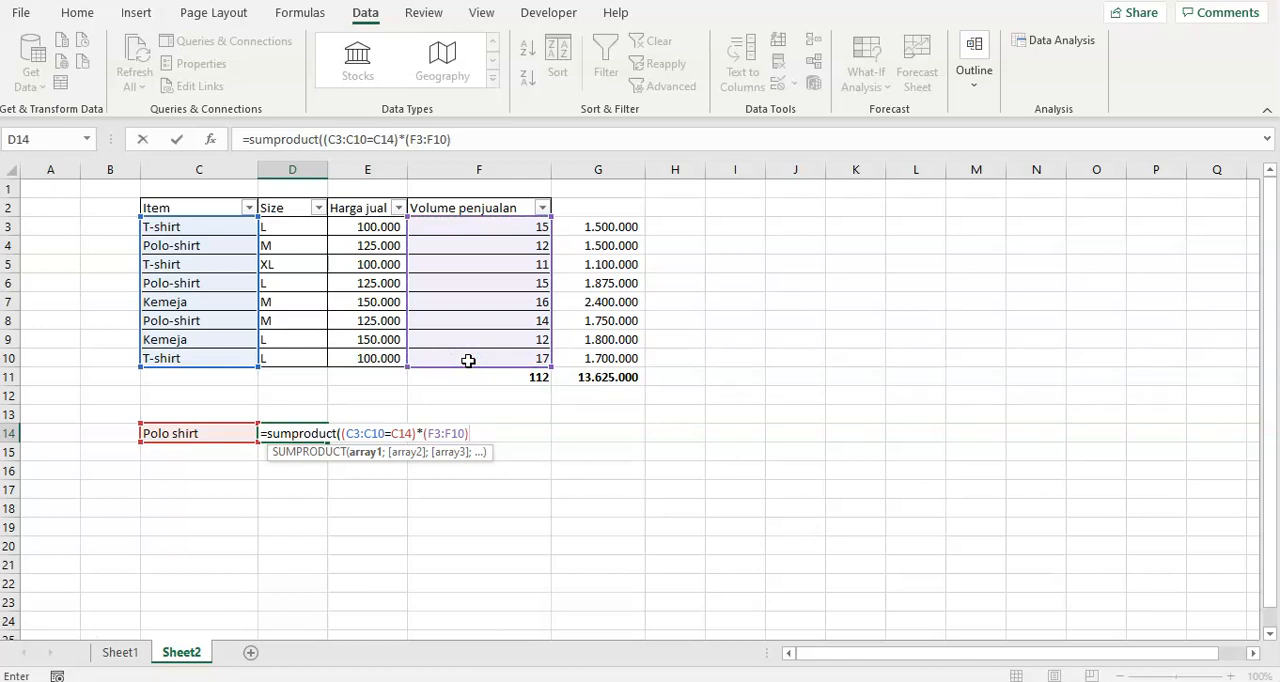
{"action": "type", "text": ")"}
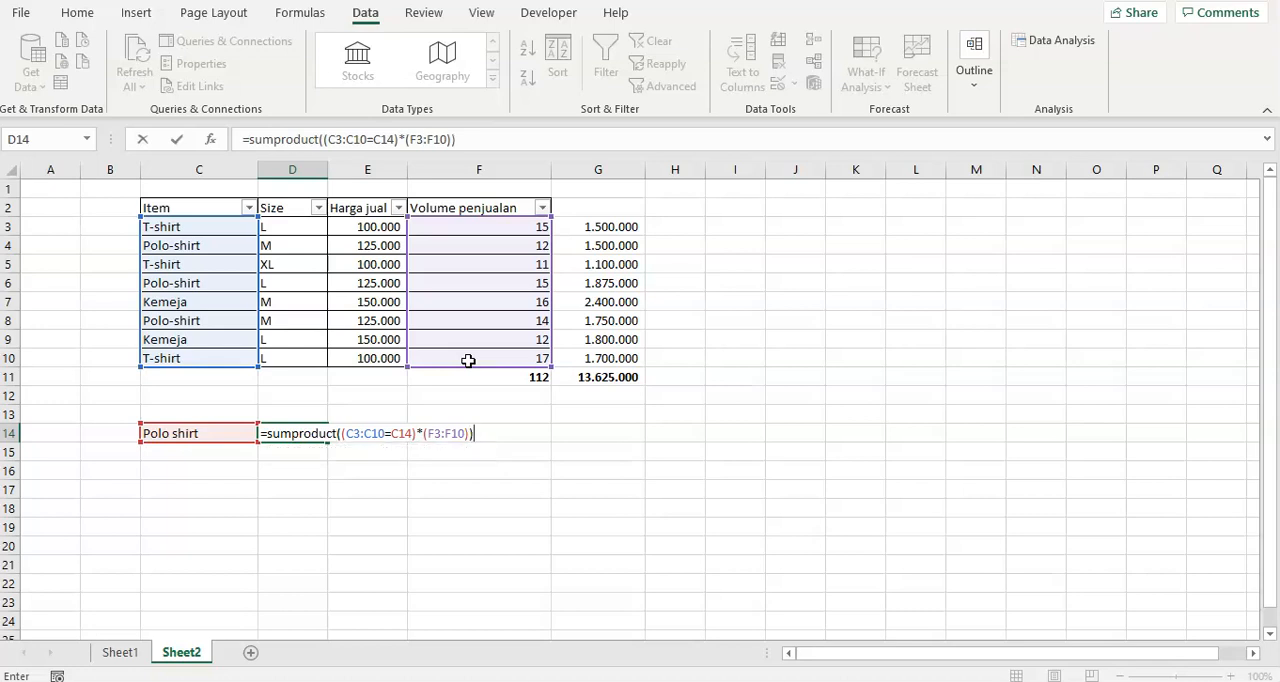
{"action": "key", "text": "Return"}
{"action": "key", "text": "Up"}
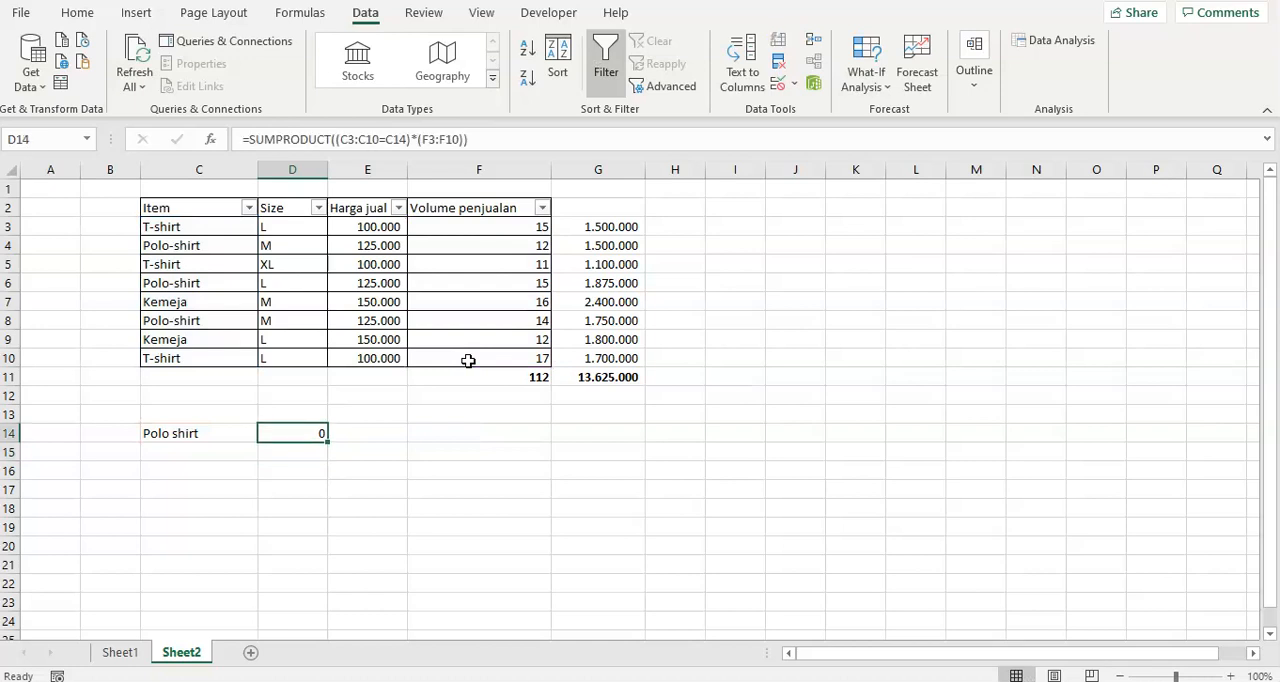
Correct the item label in C14 to Polo-shirt so it matches the spelling in the Item column.
{"action": "left_click", "coordinate": [284, 435]}
{"action": "left_click", "coordinate": [205, 438]}
{"action": "left_click", "coordinate": [286, 434]}
{"action": "left_click", "coordinate": [190, 438]}
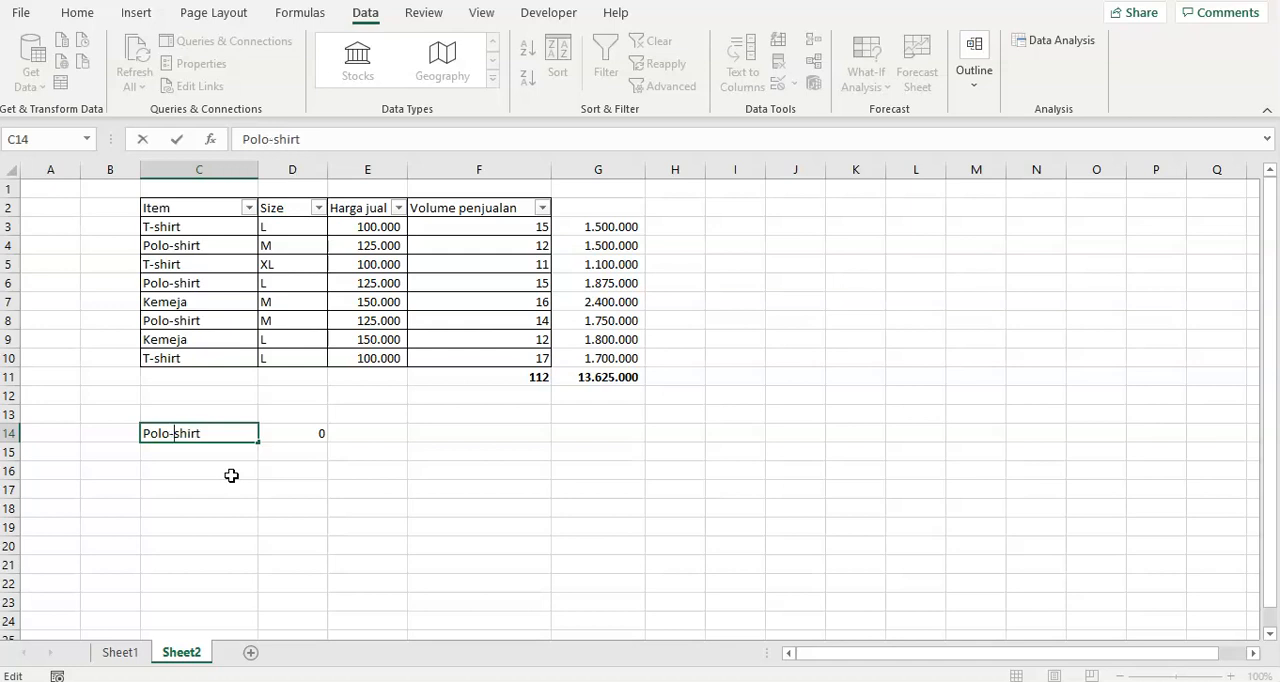
{"action": "key", "text": "Return"}
{"action": "key", "text": "Up"}
Examine the Polo-shirt total in D14 and its formula against the entries in the Item column.
{"action": "key", "text": "Right"}
{"action": "key", "text": "Left"}
{"action": "key", "text": "Right"}
{"action": "key", "text": "Left"}
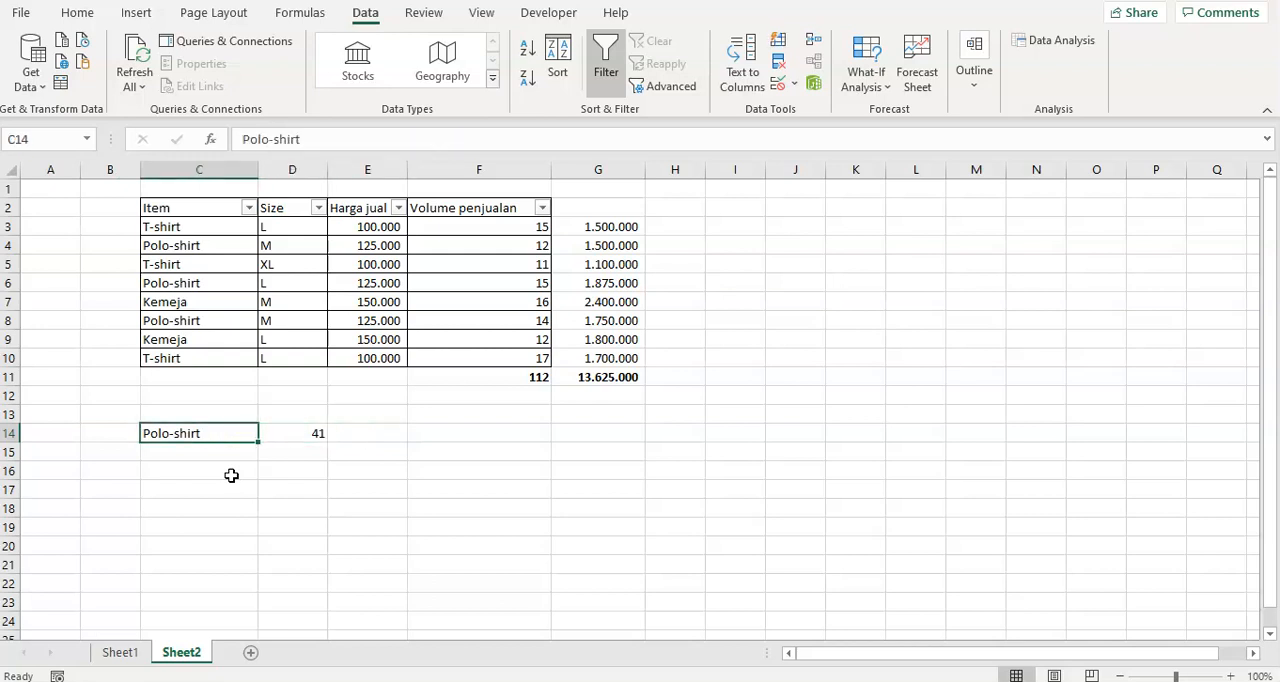
{"action": "key", "text": "Right"}
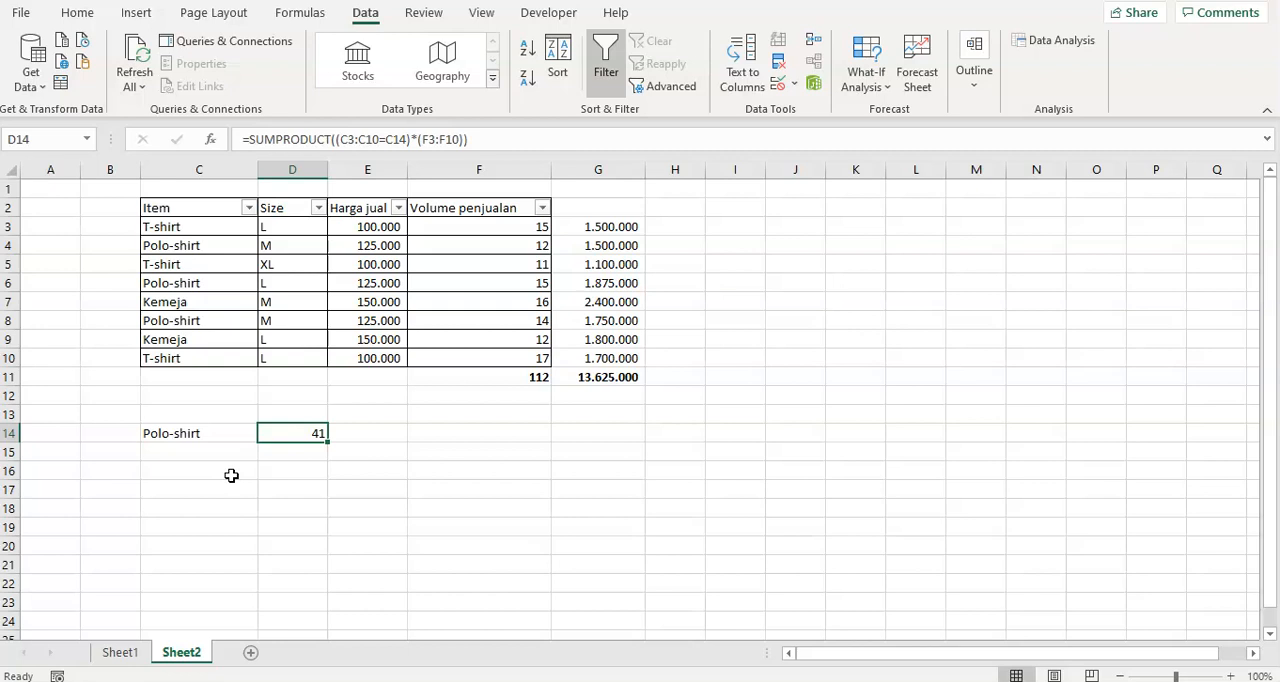
{"action": "key", "text": "Left"}
{"action": "key", "text": "Down"}
{"action": "key", "text": "Right"}
{"action": "key", "text": "Left"}
{"action": "key", "text": "Up"}
{"action": "key", "text": "Up"}
{"action": "key", "text": "Up"}
{"action": "key", "text": "Up"}
{"action": "key", "text": "Up"}
{"action": "key", "text": "Up"}
{"action": "key", "text": "Up"}
{"action": "key", "text": "Up"}
{"action": "key", "text": "Up"}
{"action": "key", "text": "Up"}
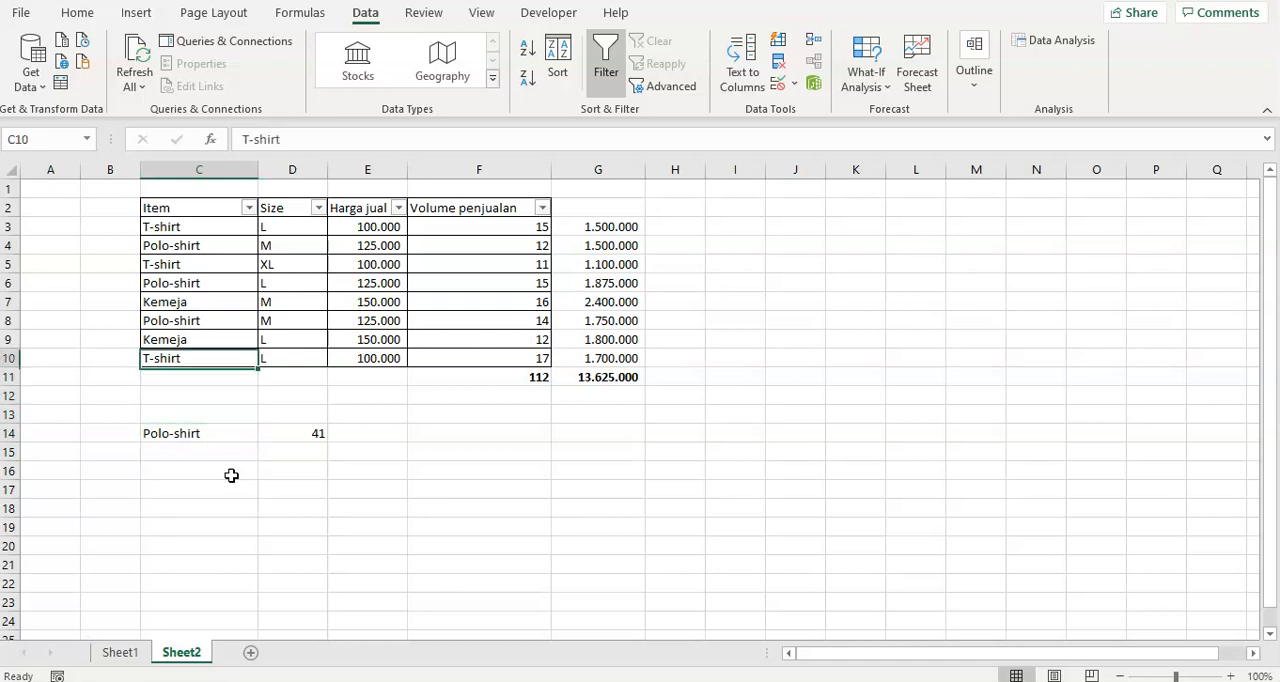
{"action": "key", "text": "Up"}
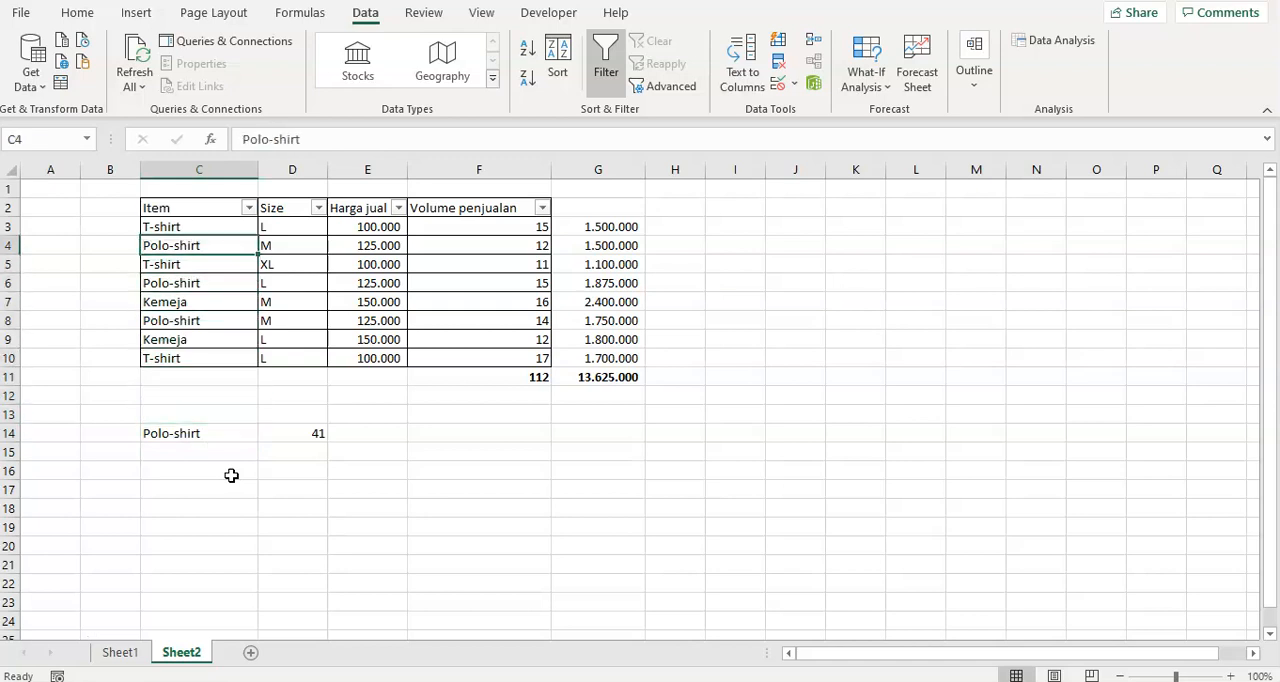
{"action": "key", "text": "Down"}
{"action": "key", "text": "Down"}
{"action": "key", "text": "Down"}
{"action": "key", "text": "Down"}
{"action": "key", "text": "Down"}
{"action": "key", "text": "Down"}
{"action": "key", "text": "Down"}
{"action": "key", "text": "Down"}
{"action": "key", "text": "Up"}
{"action": "key", "text": "Up"}
{"action": "key", "text": "Up"}
{"action": "key", "text": "Up"}
{"action": "key", "text": "Up"}
{"action": "key", "text": "Up"}
{"action": "key", "text": "Up"}
{"action": "key", "text": "Up"}
{"action": "key", "text": "Up"}
{"action": "key", "text": "Down"}
{"action": "key", "text": "Down"}
{"action": "key", "text": "Down"}
{"action": "key", "text": "Down"}
{"action": "key", "text": "Down"}
{"action": "key", "text": "Down"}
{"action": "key", "text": "Down"}
{"action": "key", "text": "Down"}
{"action": "key", "text": "Down"}
{"action": "key", "text": "Down"}
{"action": "key", "text": "Down"}
{"action": "key", "text": "Down"}
{"action": "key", "text": "Down"}
Add a second criteria row with Polo-shirt in C15 and size M in D15.
{"action": "key", "text": "Up"}
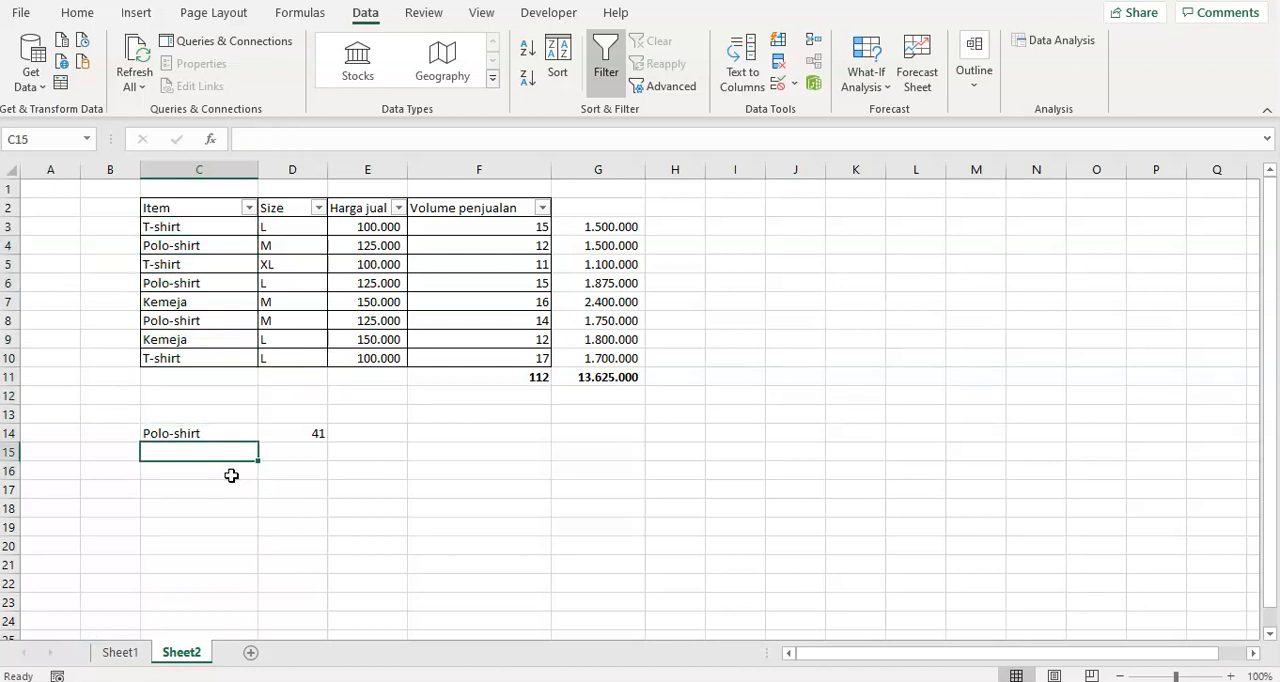
{"action": "type", "text": "Polo-shirt"}
{"action": "key", "text": "Return"}
{"action": "key", "text": "Up"}
{"action": "key", "text": "Right"}
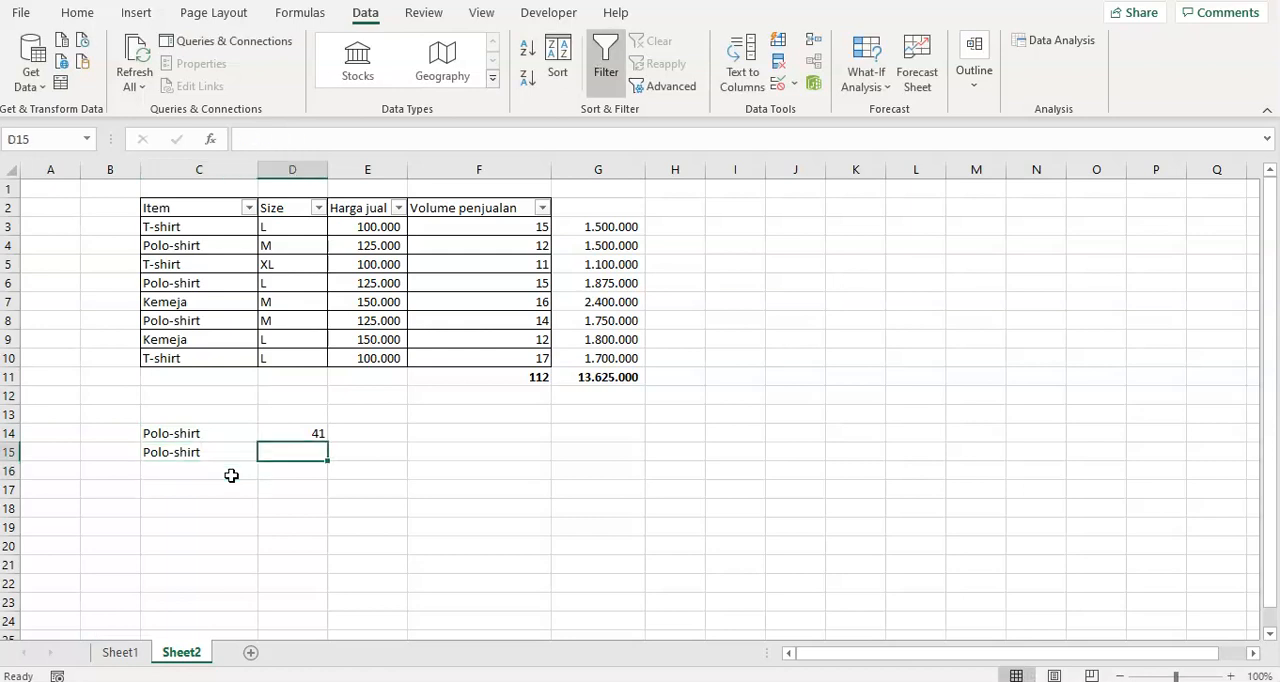
{"action": "key", "text": "Tab"}
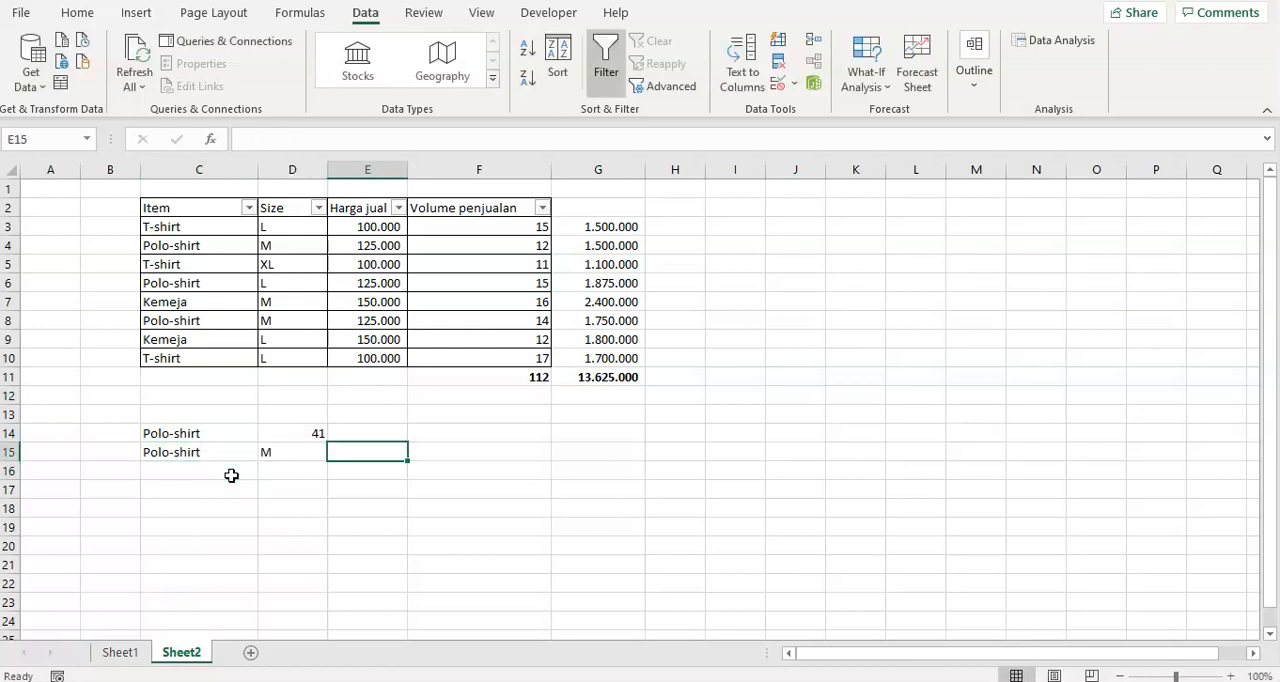
Total the volume matching both item and size by entering =SUMPRODUCT((C3:C10=C15)*(D3:D10=D15)*F3:F10) in E15.
{"action": "type", "text": "=sumprod"}
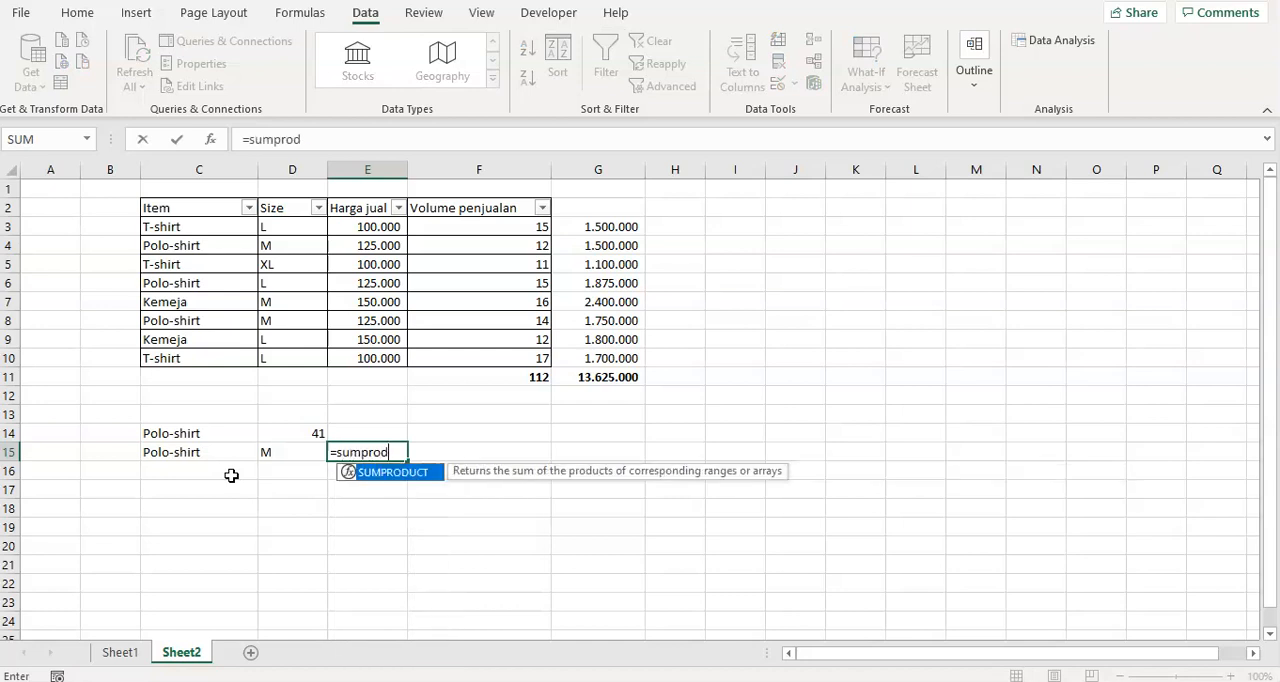
{"action": "type", "text": "uct("}
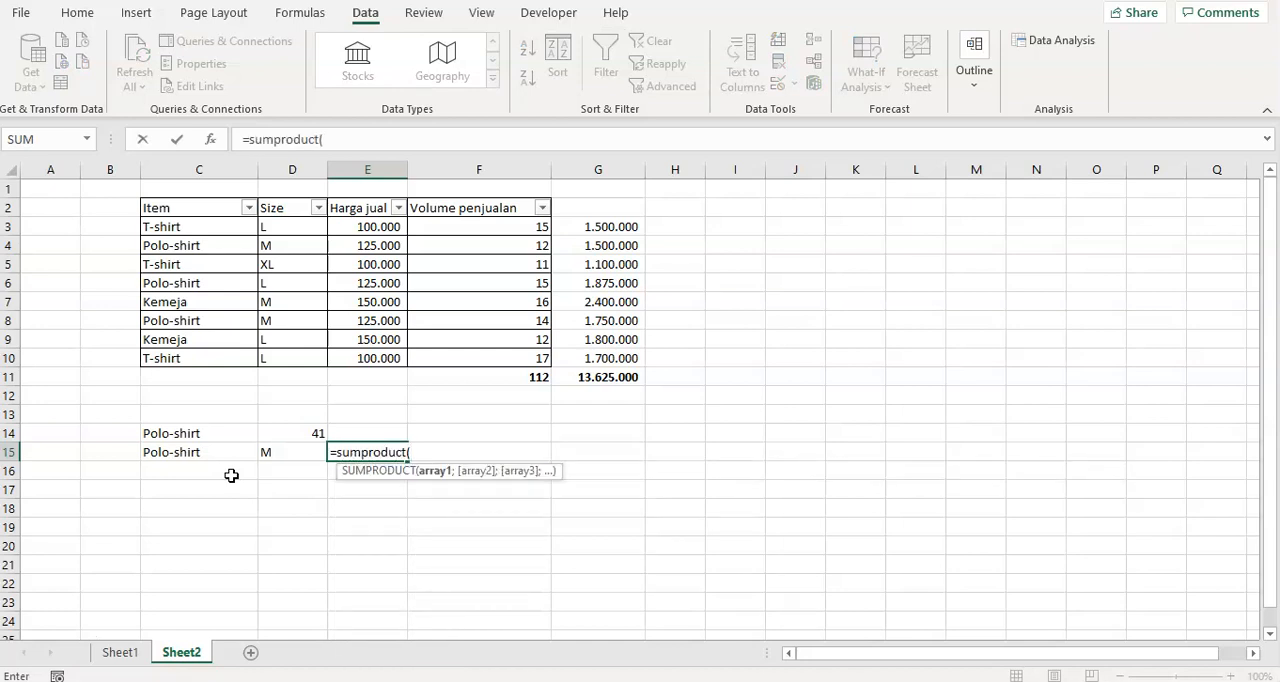
{"action": "type", "text": "("}
{"action": "left_click_drag", "start_coordinate": [160, 227], "coordinate": [161, 357]}
{"action": "type", "text": "="}
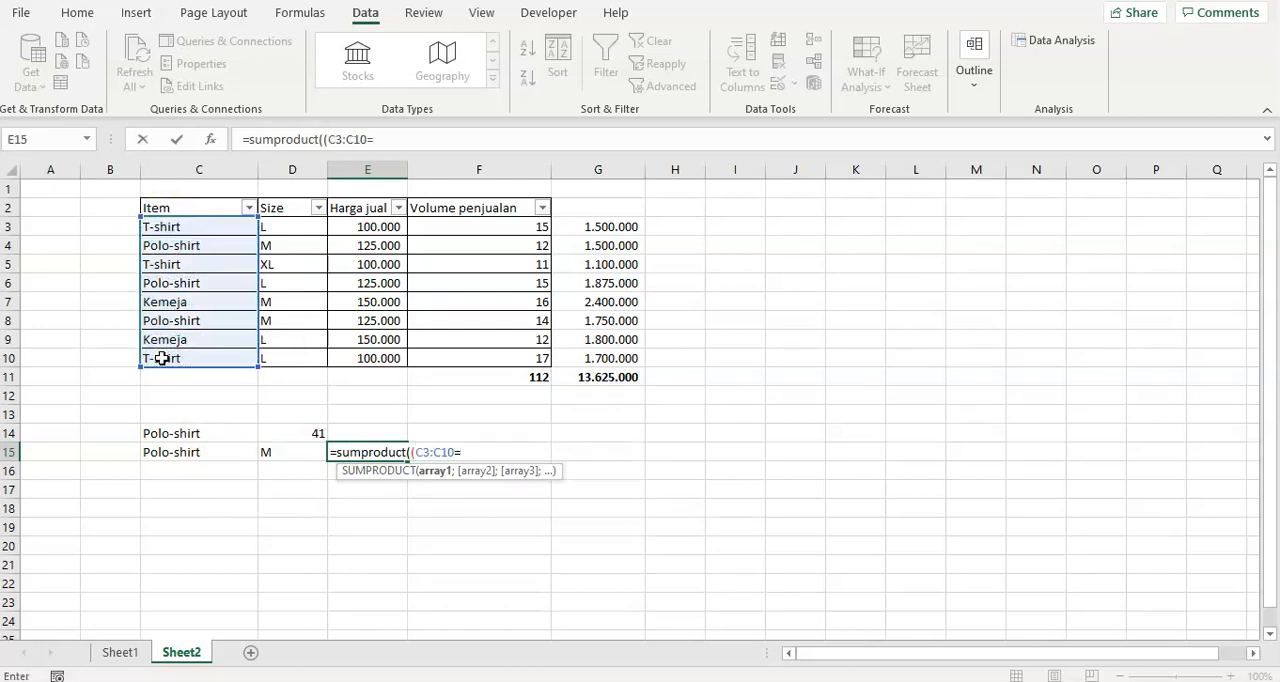
{"action": "left_click", "coordinate": [162, 452]}
{"action": "type", "text": ")*("}
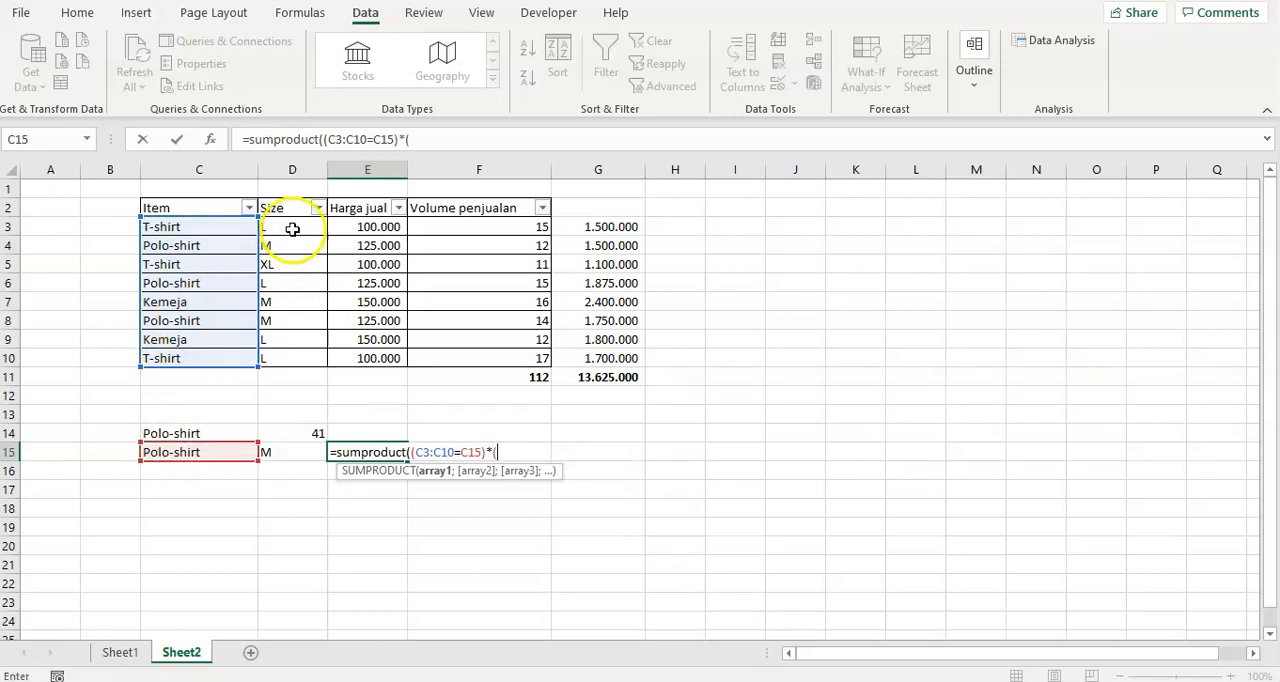
{"action": "left_click_drag", "start_coordinate": [291, 227], "coordinate": [312, 353]}
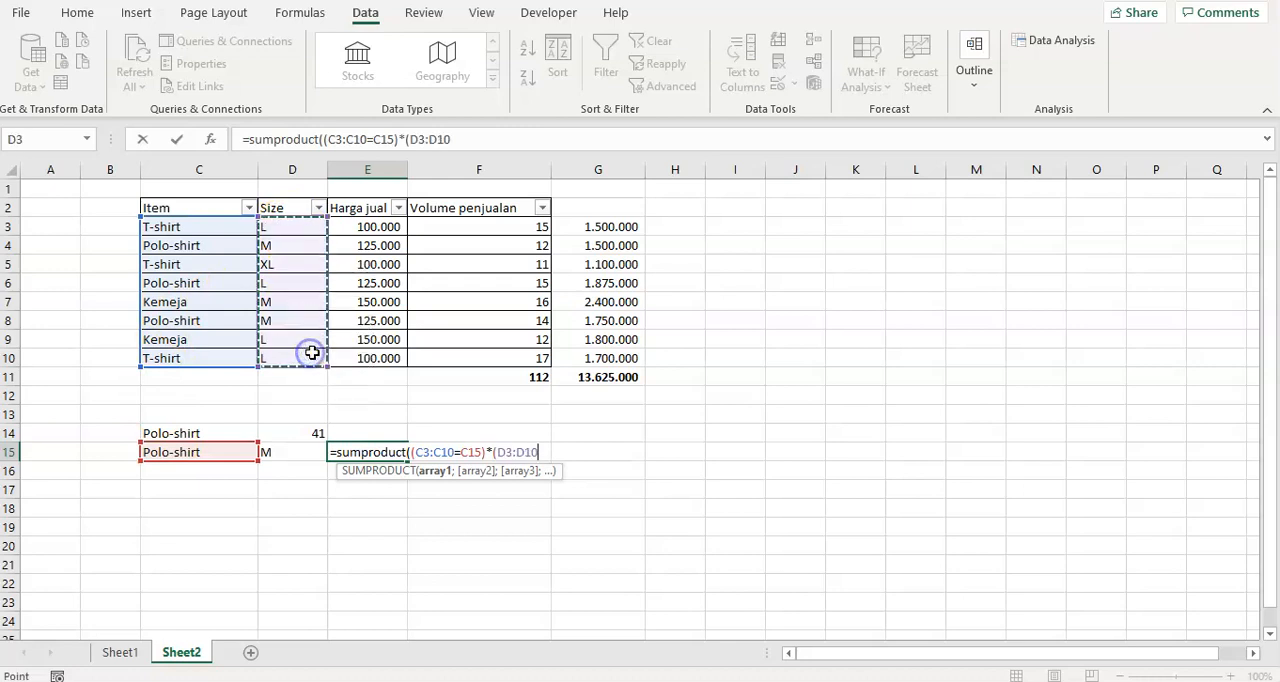
{"action": "type", "text": "="}
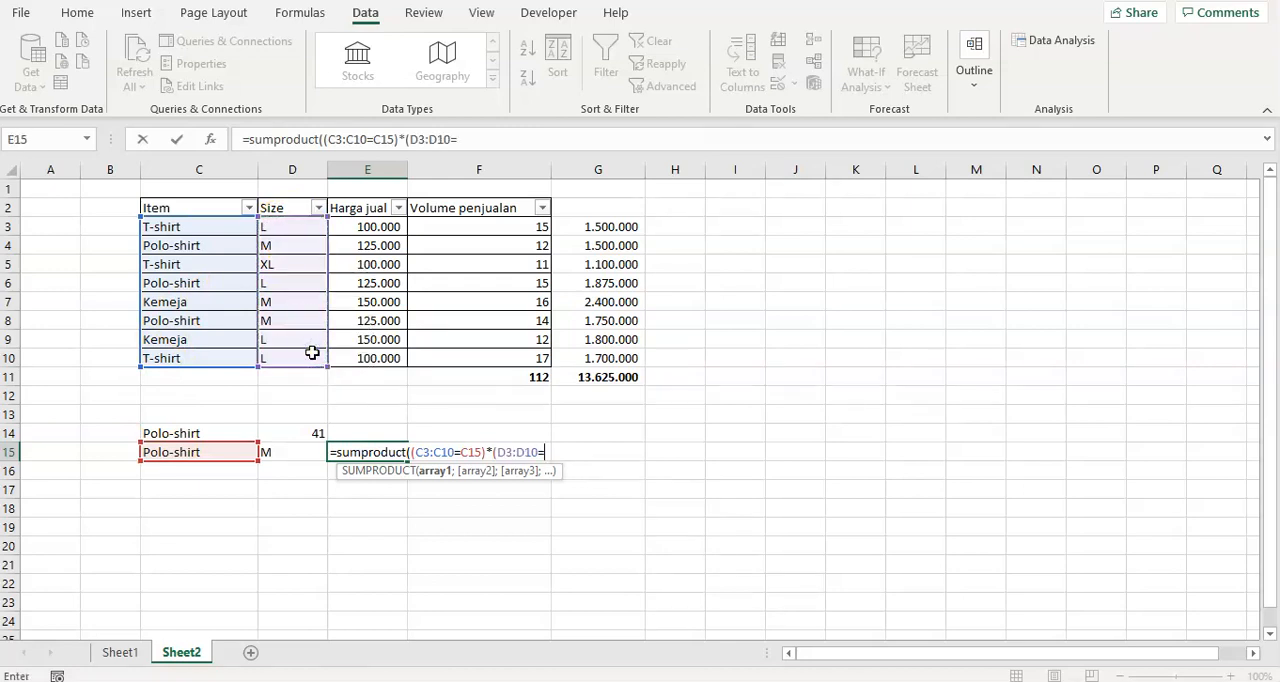
{"action": "left_click", "coordinate": [301, 454]}
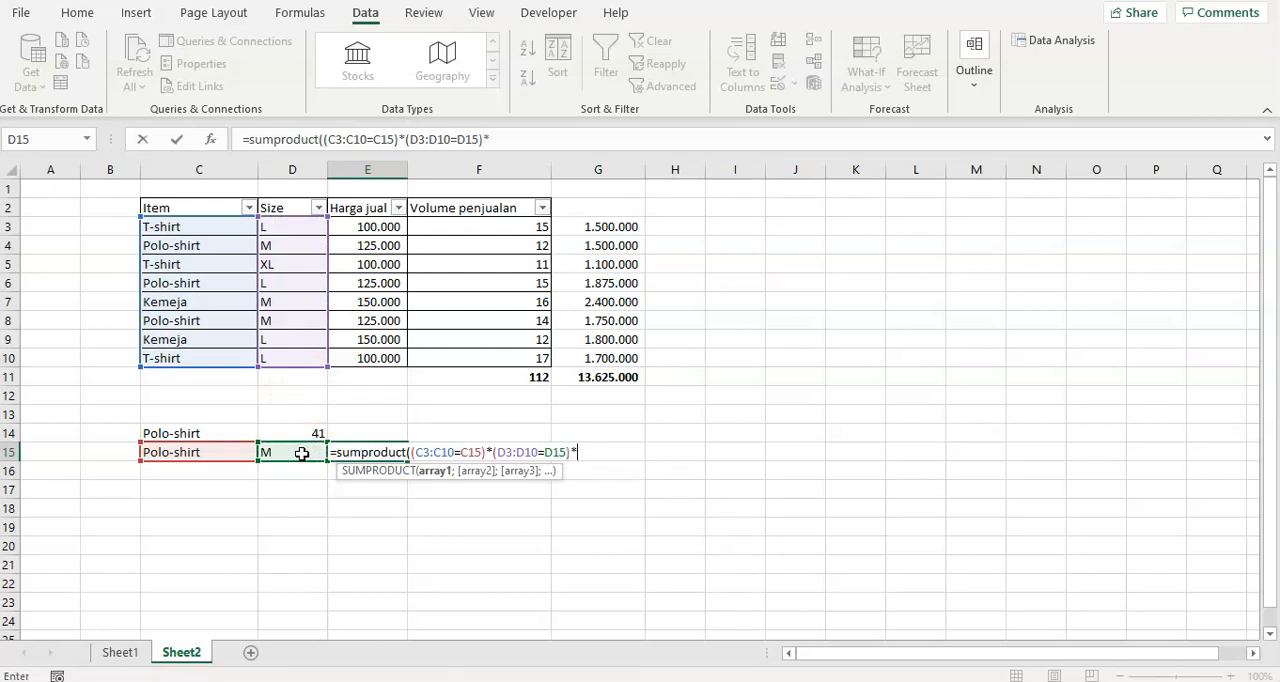
{"action": "type", "text": ")*"}
{"action": "left_click_drag", "start_coordinate": [488, 225], "coordinate": [508, 358]}
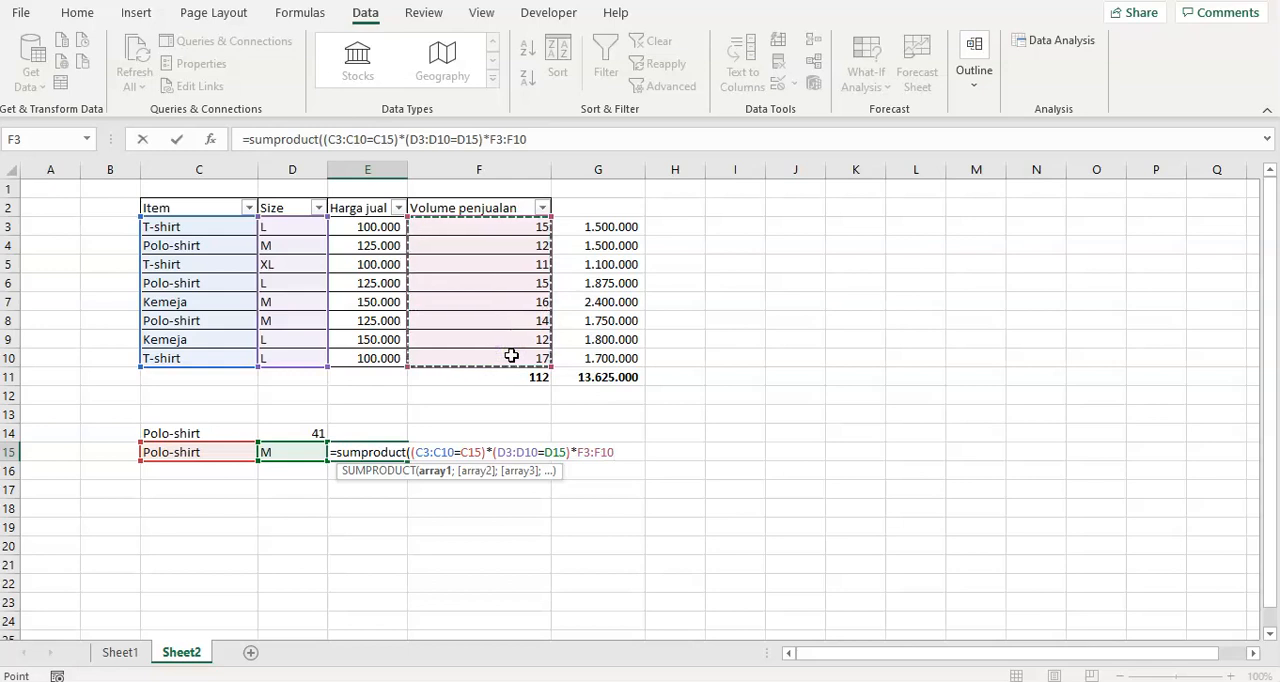
{"action": "type", "text": ")"}
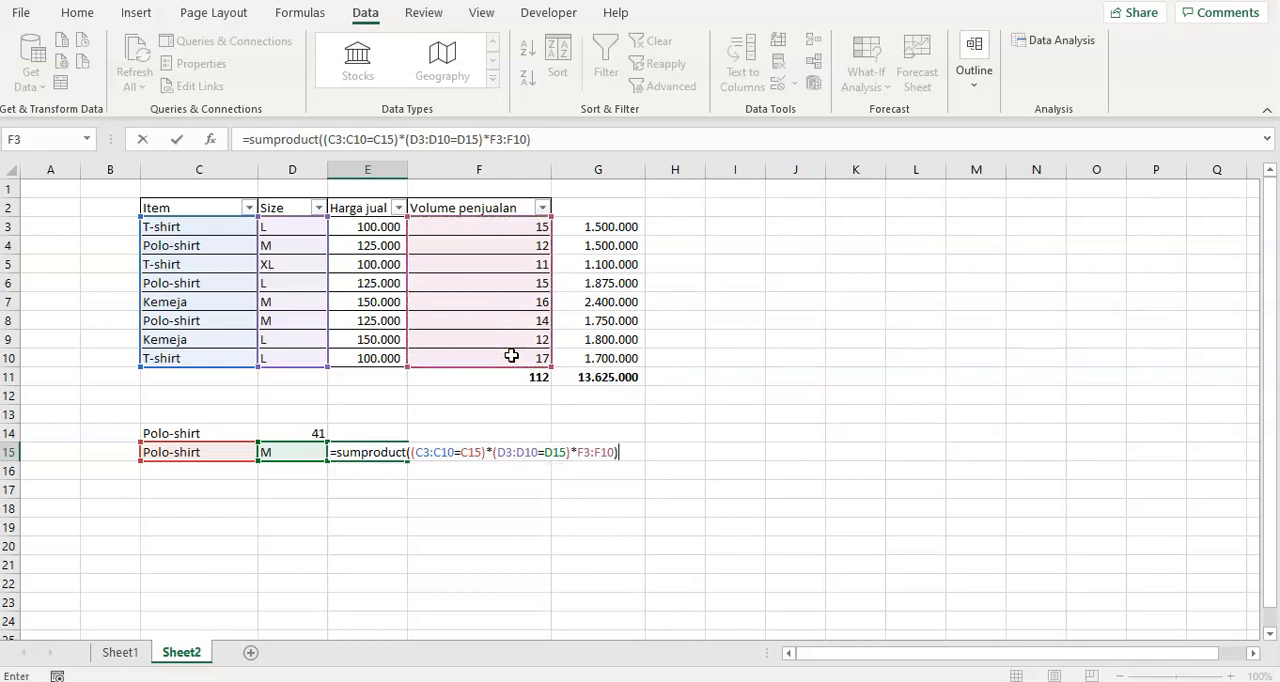
{"action": "key", "text": "Return"}
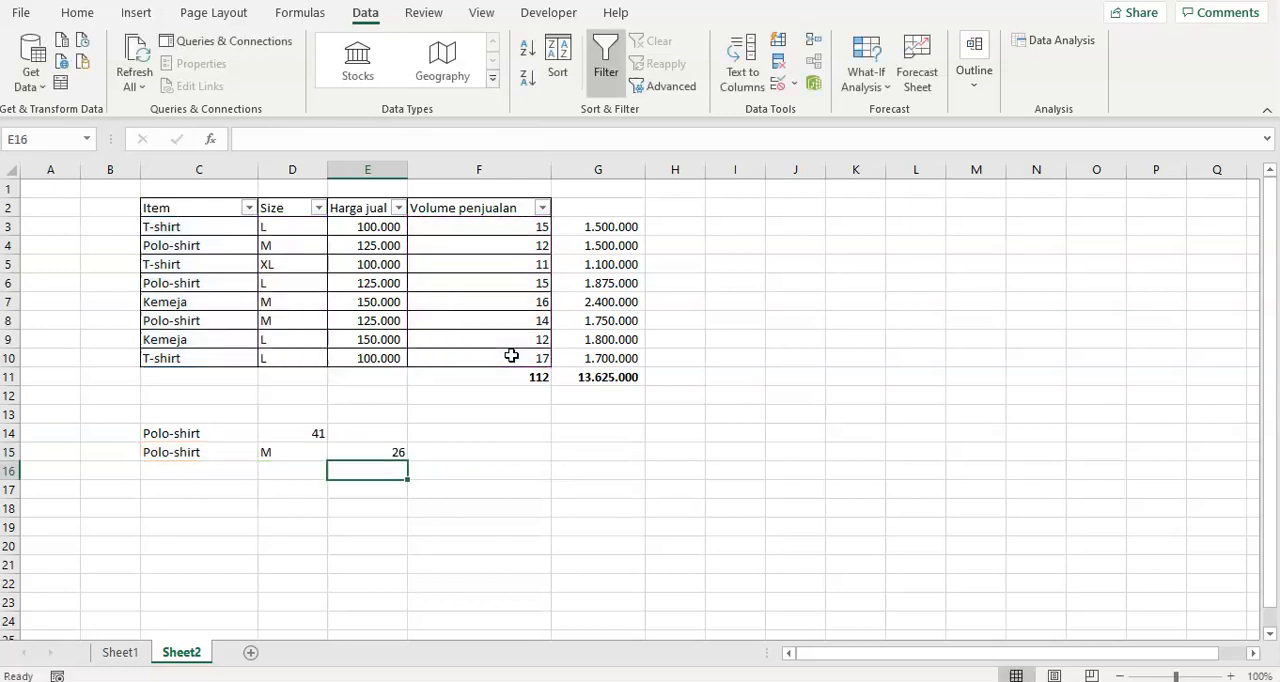
{"action": "key", "text": "Up"}
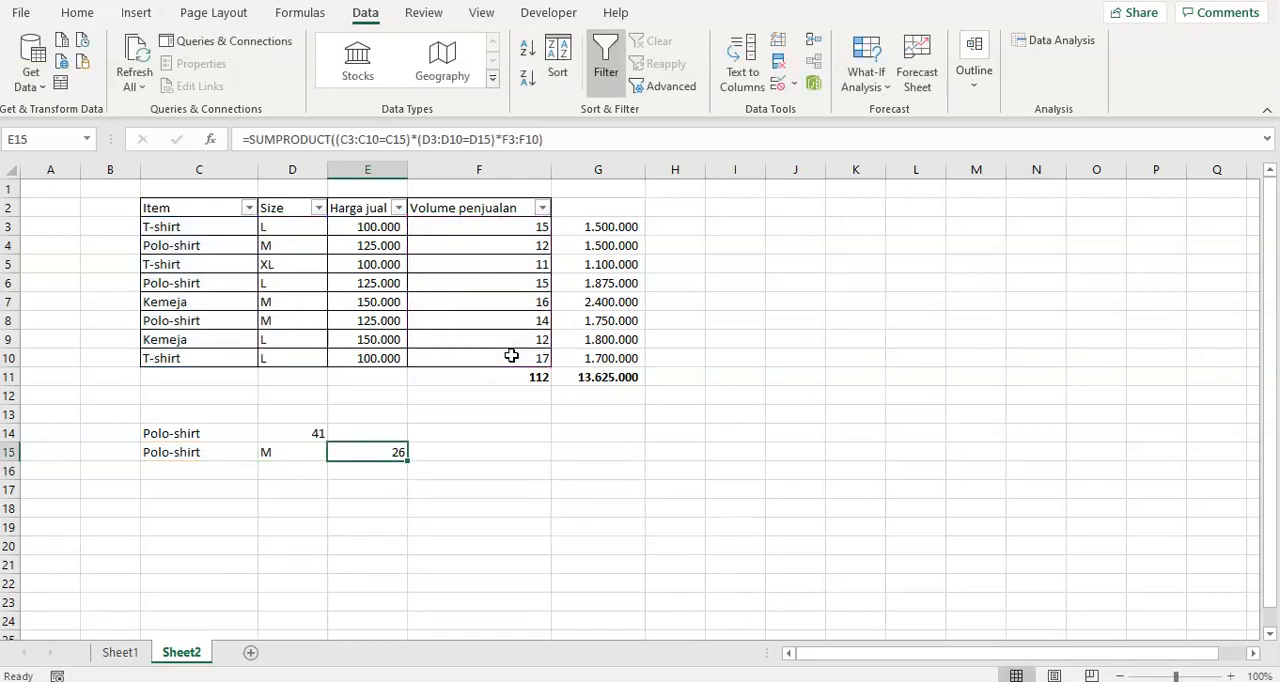
Filter the Item column to show only Polo-shirt rows.
{"action": "left_click", "coordinate": [248, 207]}
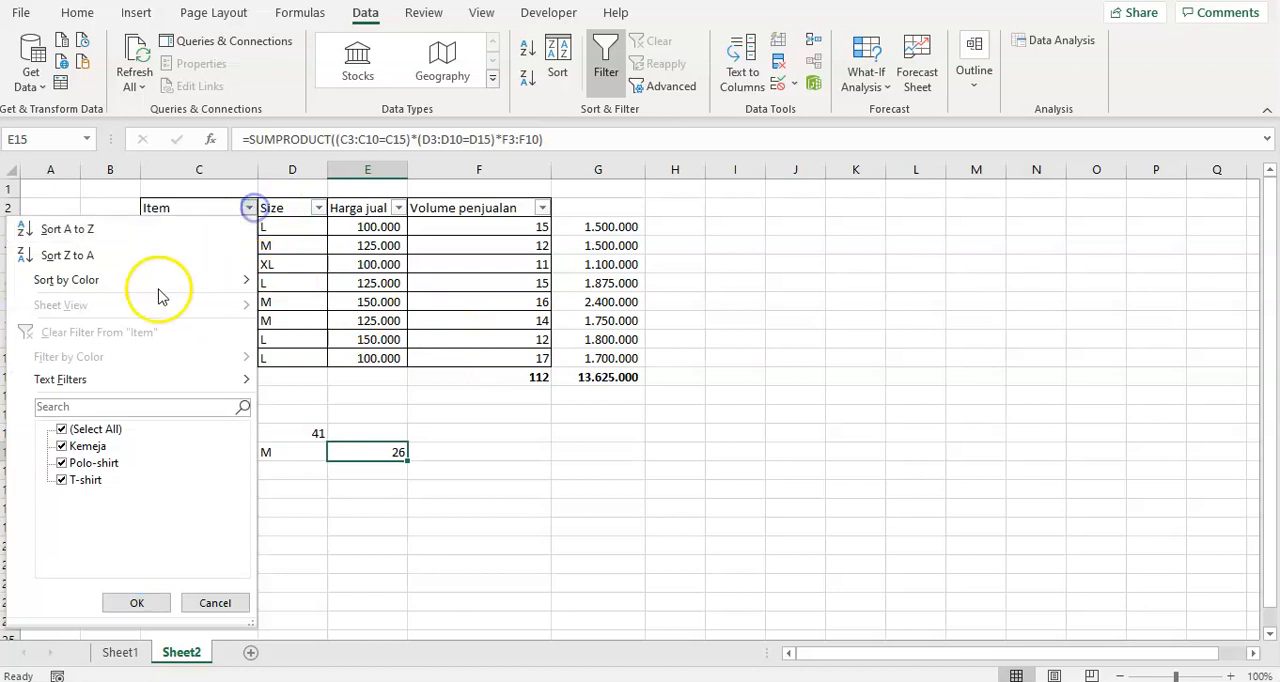
{"action": "left_click", "coordinate": [62, 429]}
{"action": "left_click", "coordinate": [64, 463]}
{"action": "left_click", "coordinate": [137, 603]}
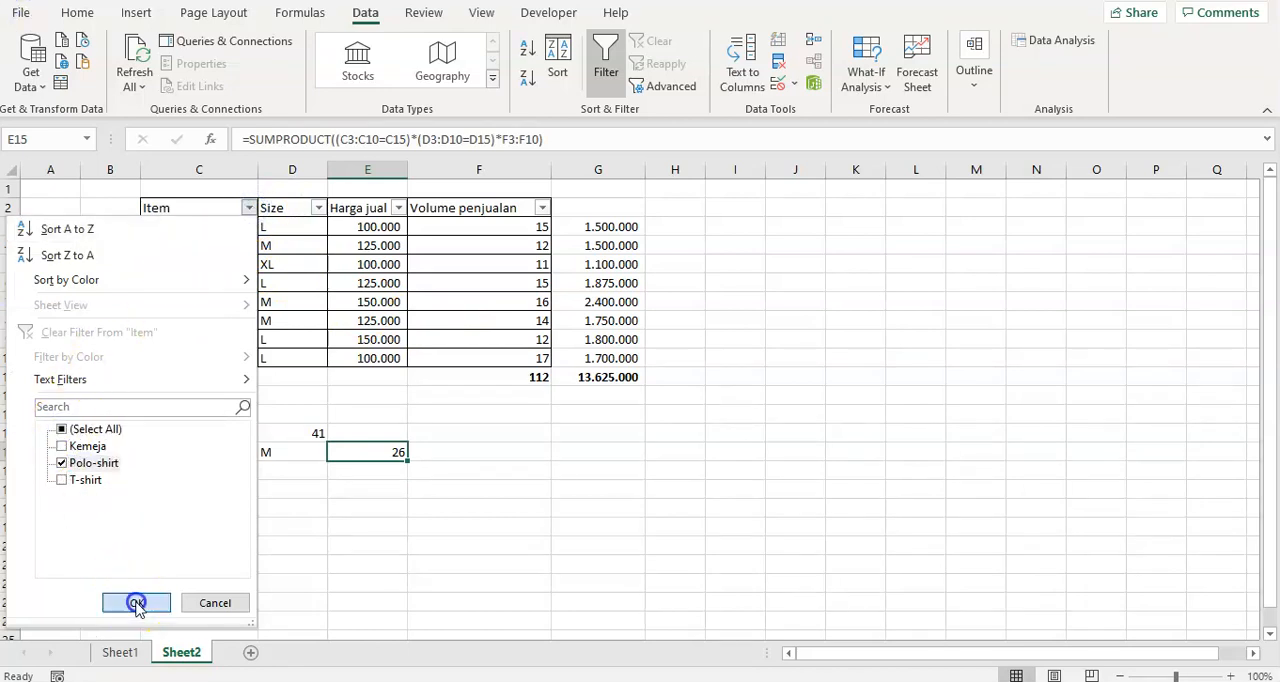
Filter the Size column to show only M rows.
{"action": "left_click", "coordinate": [318, 219]}
{"action": "left_click", "coordinate": [317, 212]}
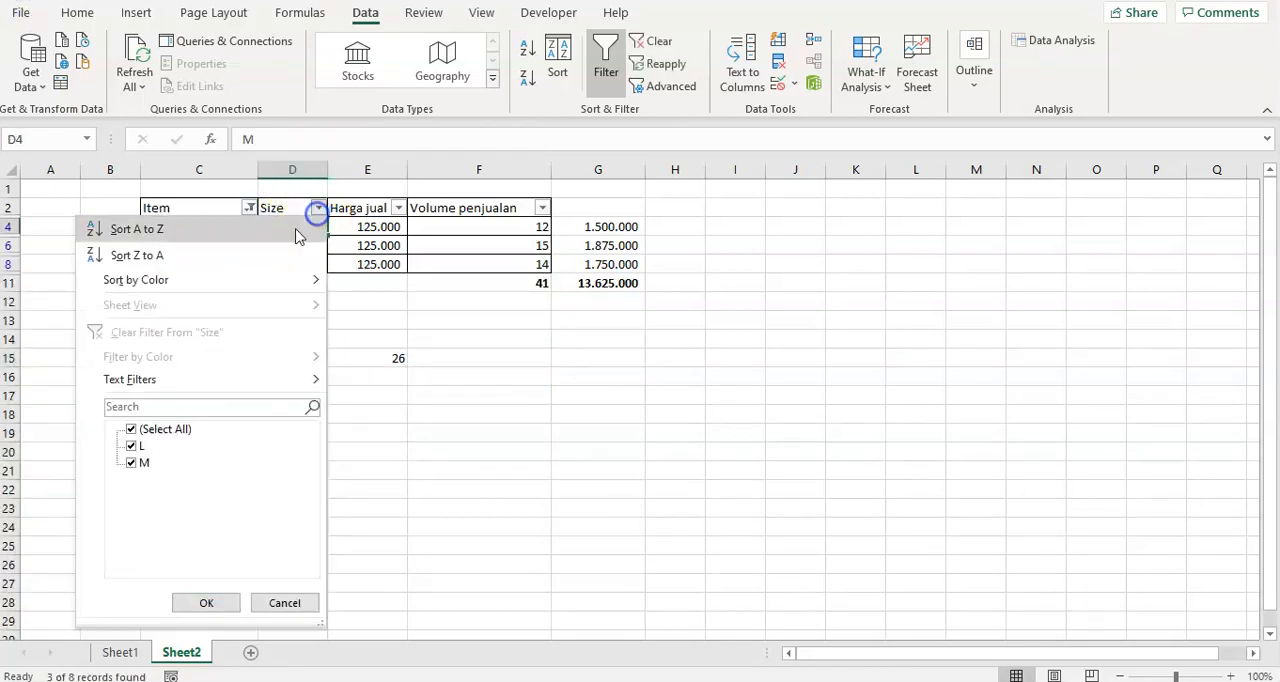
{"action": "left_click", "coordinate": [131, 429]}
{"action": "left_click", "coordinate": [134, 463]}
{"action": "left_click", "coordinate": [204, 601]}
Compare the filtered volume subtotal in F11 with the SUMPRODUCT total for Polo-shirt size M in row 15.
{"action": "left_click", "coordinate": [522, 264]}
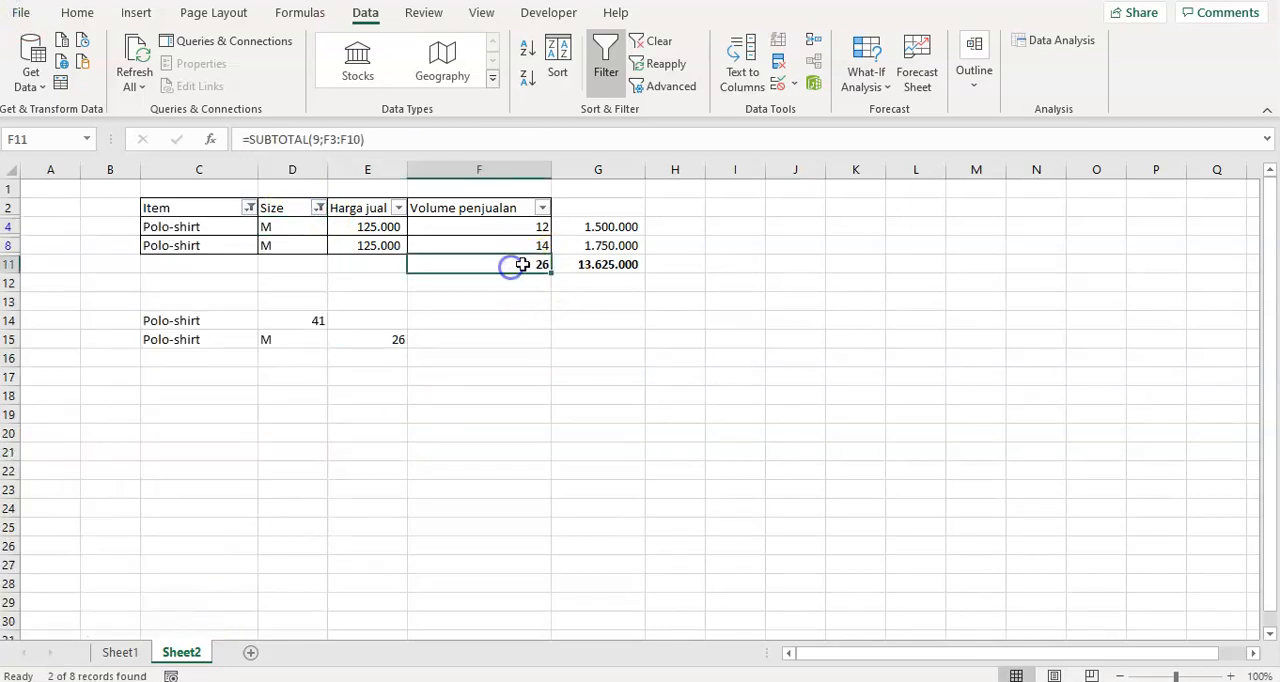
{"action": "left_click", "coordinate": [226, 342]}
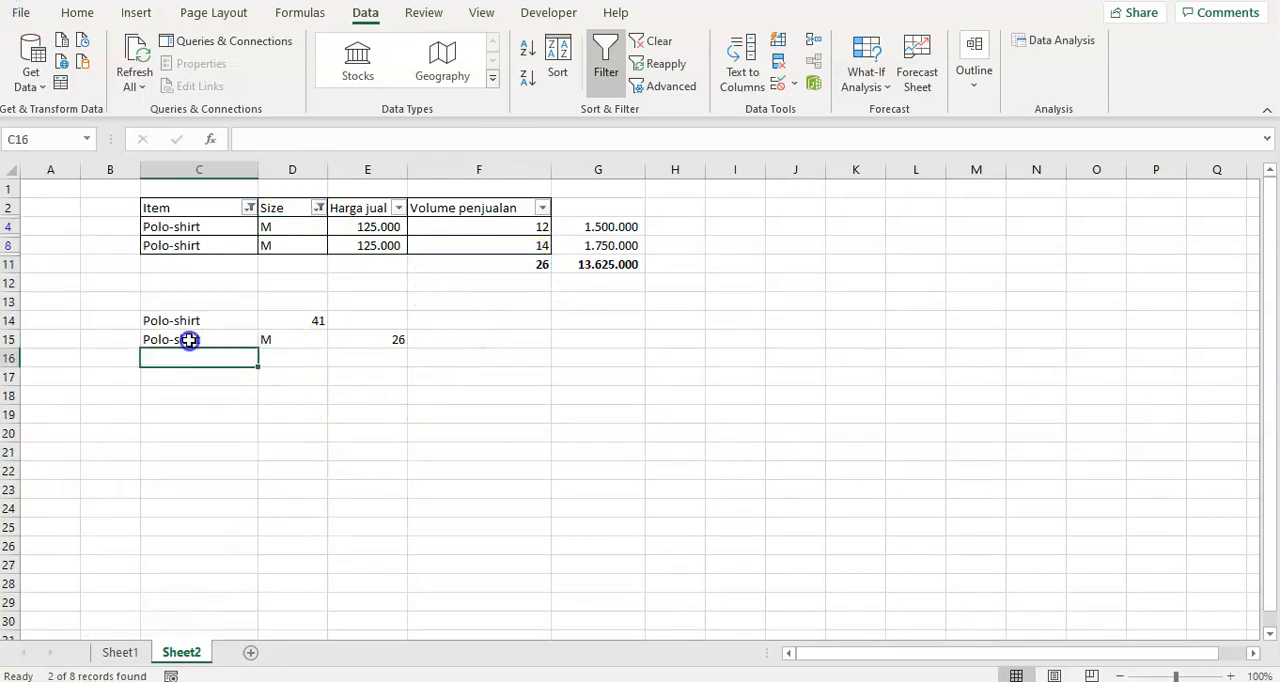
{"action": "left_click", "coordinate": [340, 344]}
{"action": "left_click", "coordinate": [508, 262]}
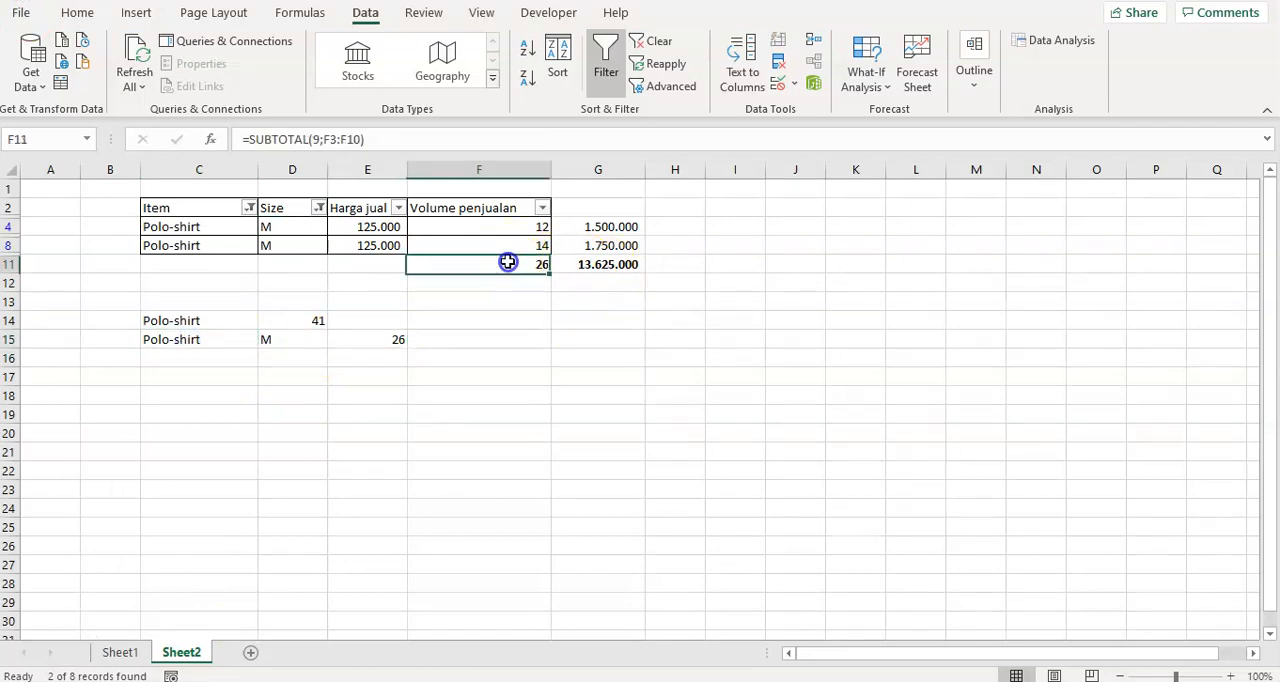
{"action": "left_click", "coordinate": [480, 228]}
Remove the filters from the Item and Size columns by selecting all their values again.
{"action": "left_click", "coordinate": [250, 208]}
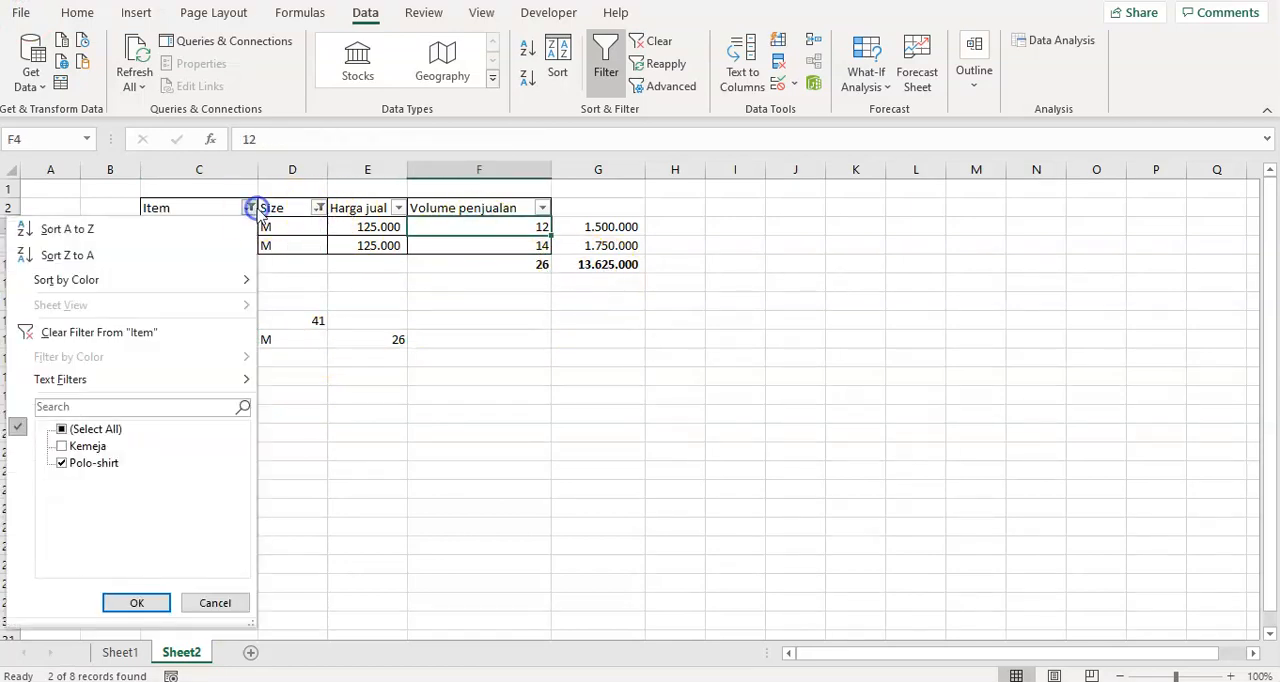
{"action": "left_click", "coordinate": [62, 429]}
{"action": "left_click", "coordinate": [166, 603]}
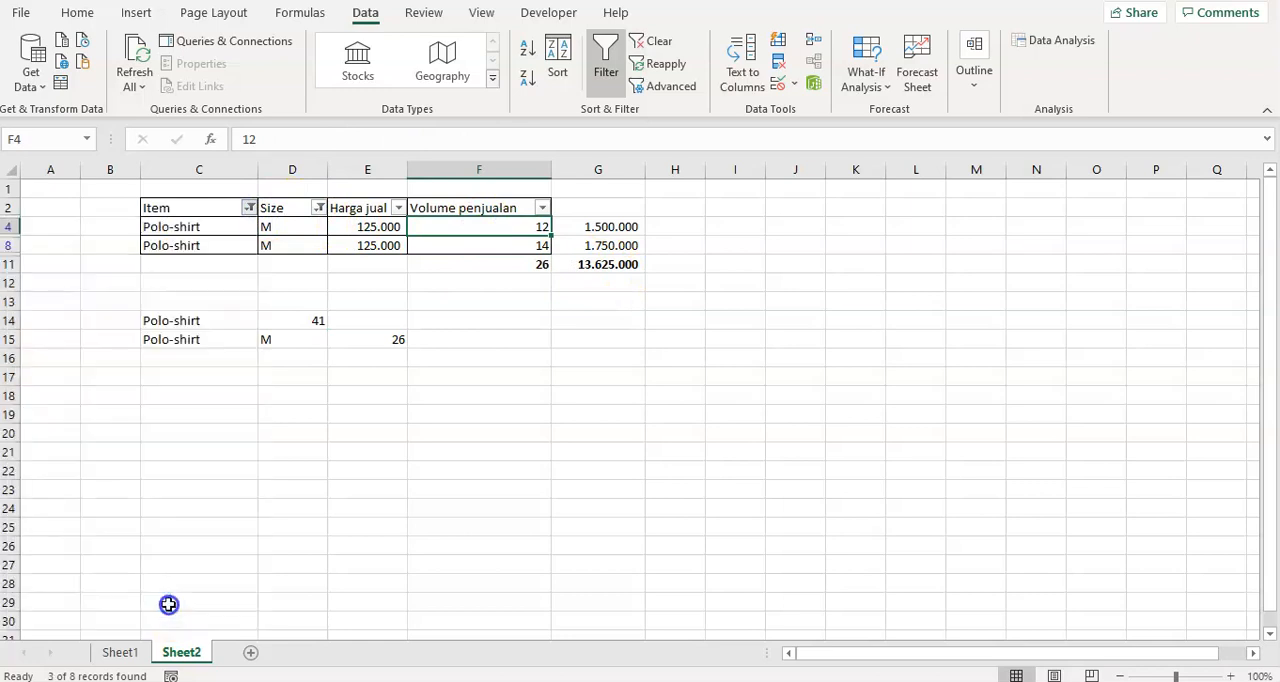
{"action": "left_click", "coordinate": [318, 208]}
{"action": "left_click", "coordinate": [134, 447]}
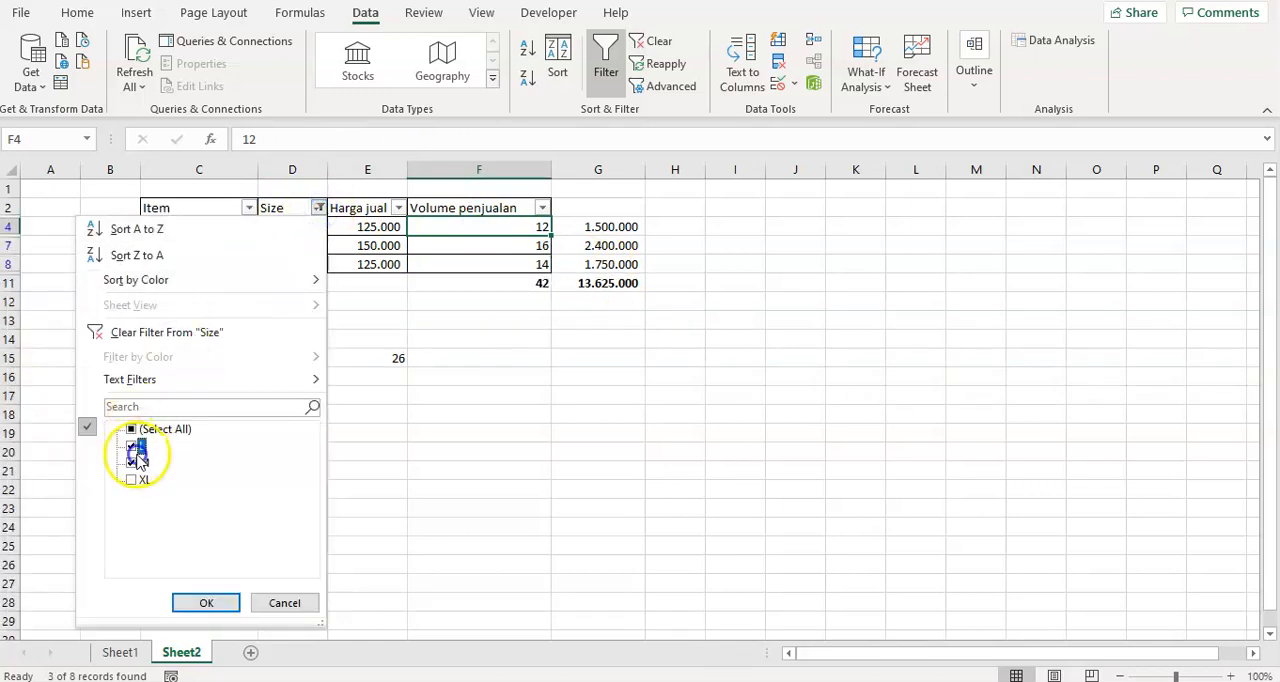
{"action": "left_click", "coordinate": [135, 429]}
{"action": "left_click", "coordinate": [206, 603]}
{"action": "left_click", "coordinate": [354, 226]}
{"action": "left_click", "coordinate": [517, 229]}
{"action": "left_click", "coordinate": [517, 283]}
{"action": "left_click", "coordinate": [514, 397]}
{"action": "left_click", "coordinate": [385, 481]}
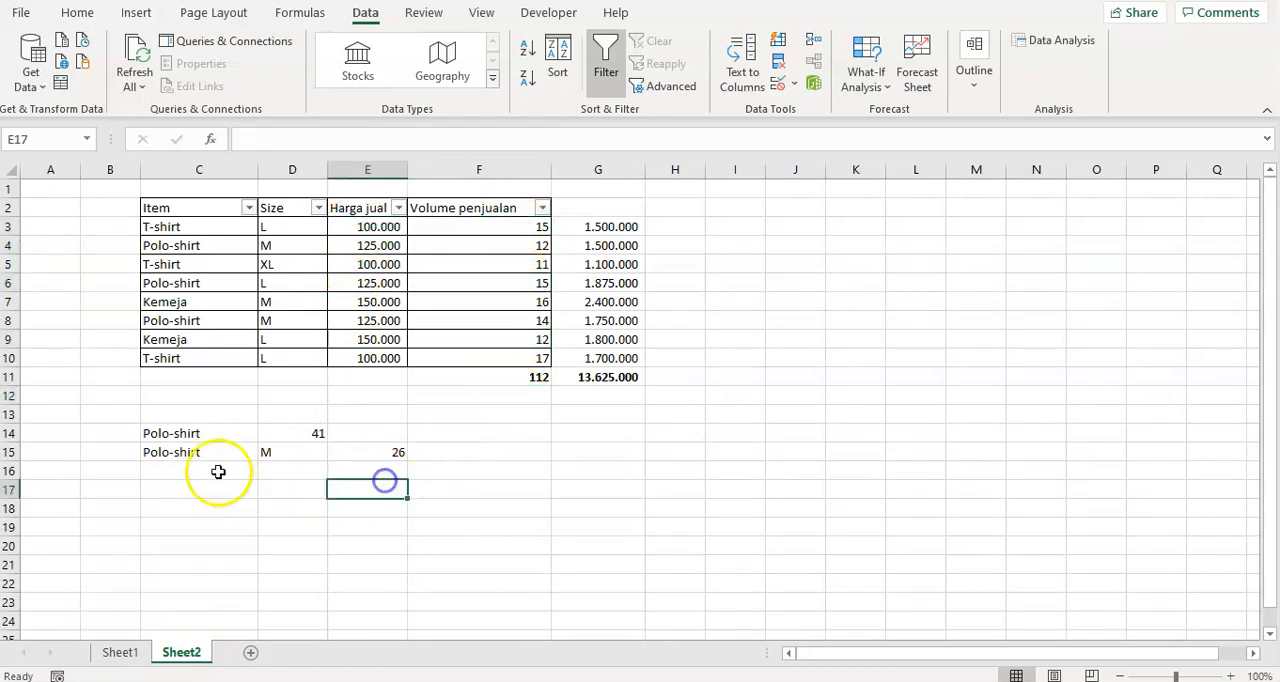
{"action": "left_click", "coordinate": [188, 472]}
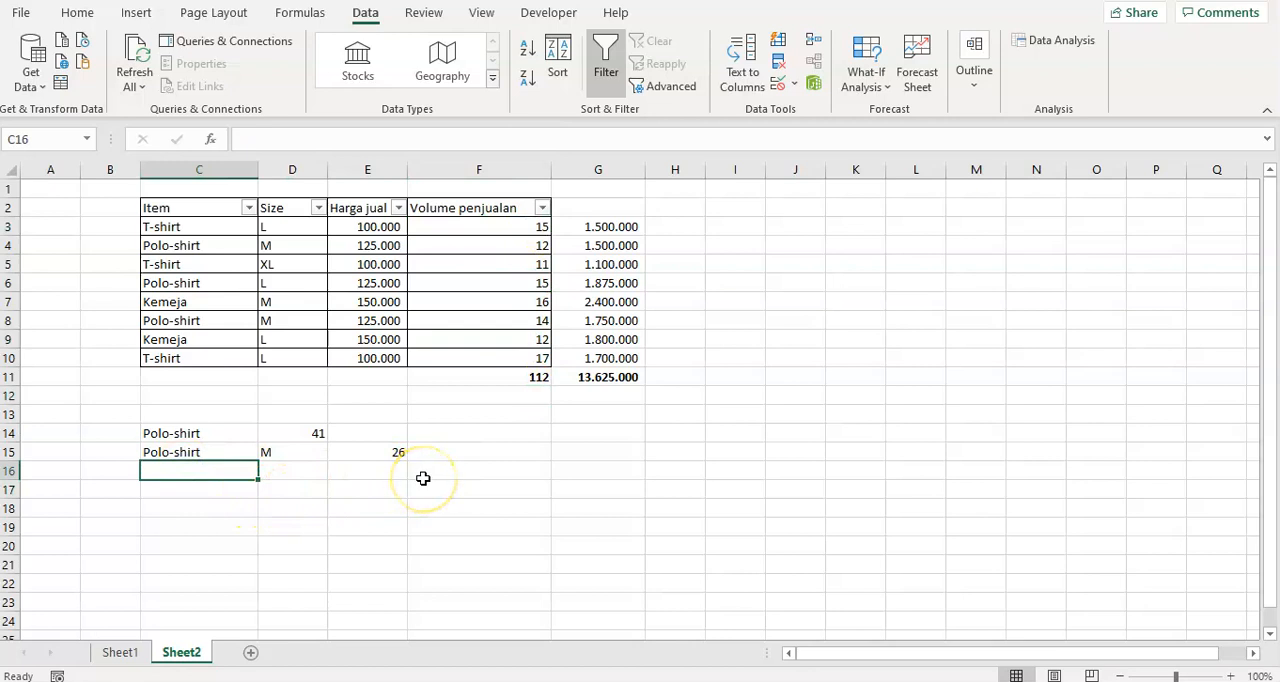
Copy the SUBTOTAL formula from F11 into G11 to total the sales amounts in G3:G10.
{"action": "left_click", "coordinate": [523, 380]}
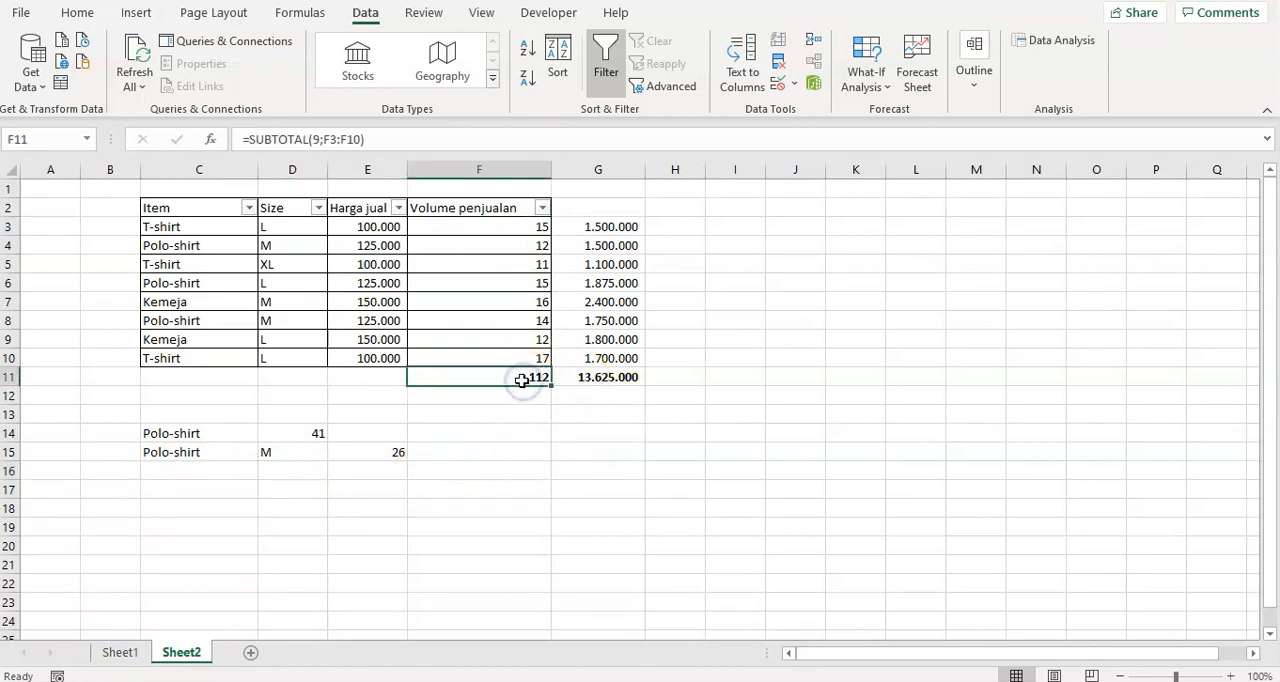
{"action": "key", "text": "ctrl+c"}
{"action": "key", "text": "Right"}
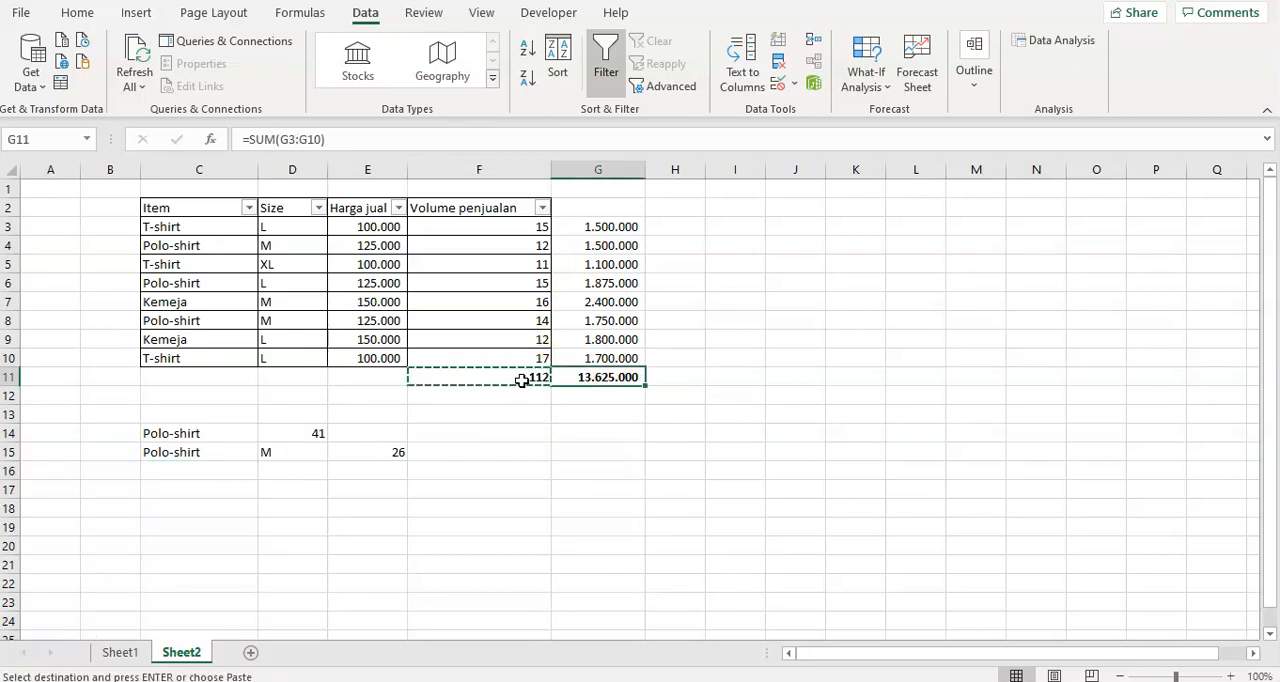
{"action": "key", "text": "Return"}
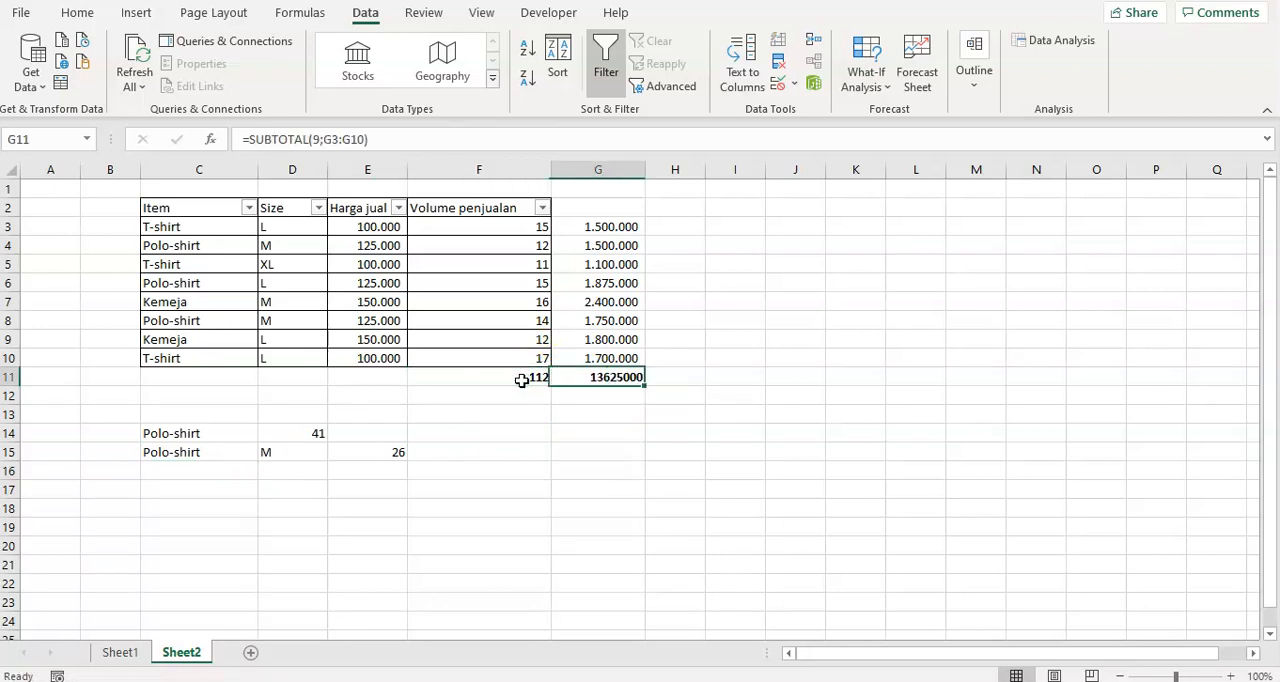
{"action": "left_click", "coordinate": [177, 470]}
Apply the comma number style to the sales total in G11.
{"action": "left_click", "coordinate": [609, 376]}
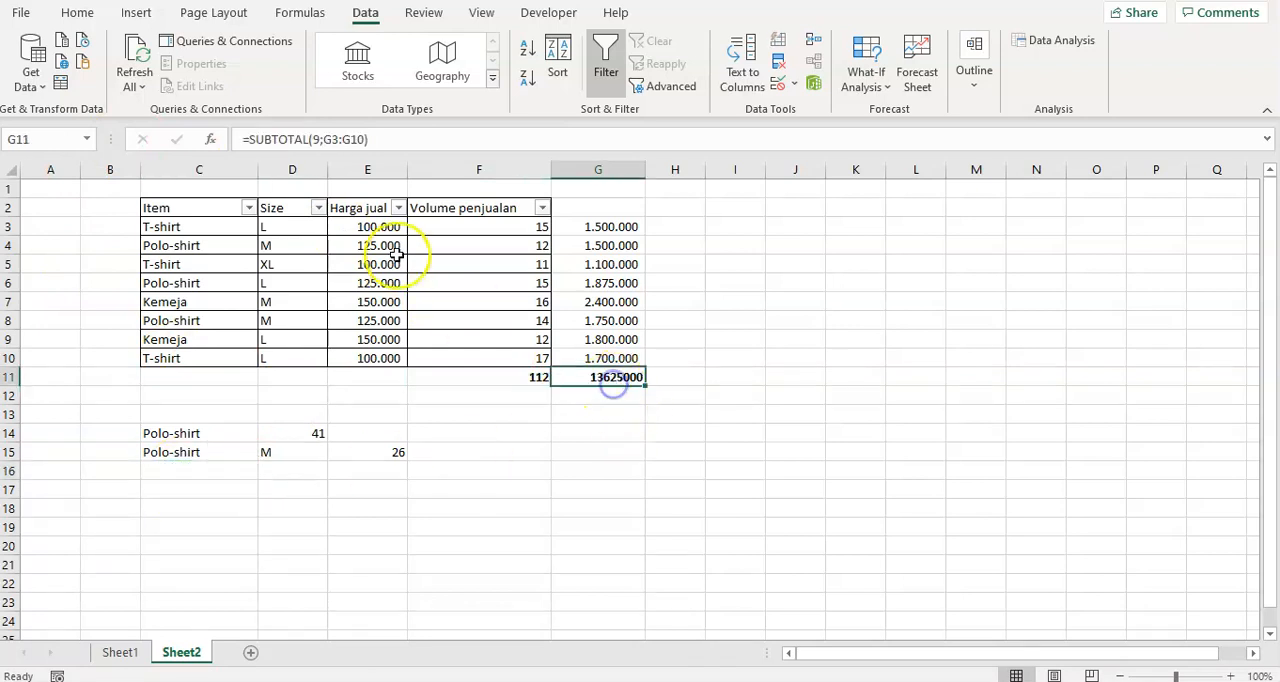
{"action": "left_click", "coordinate": [89, 20]}
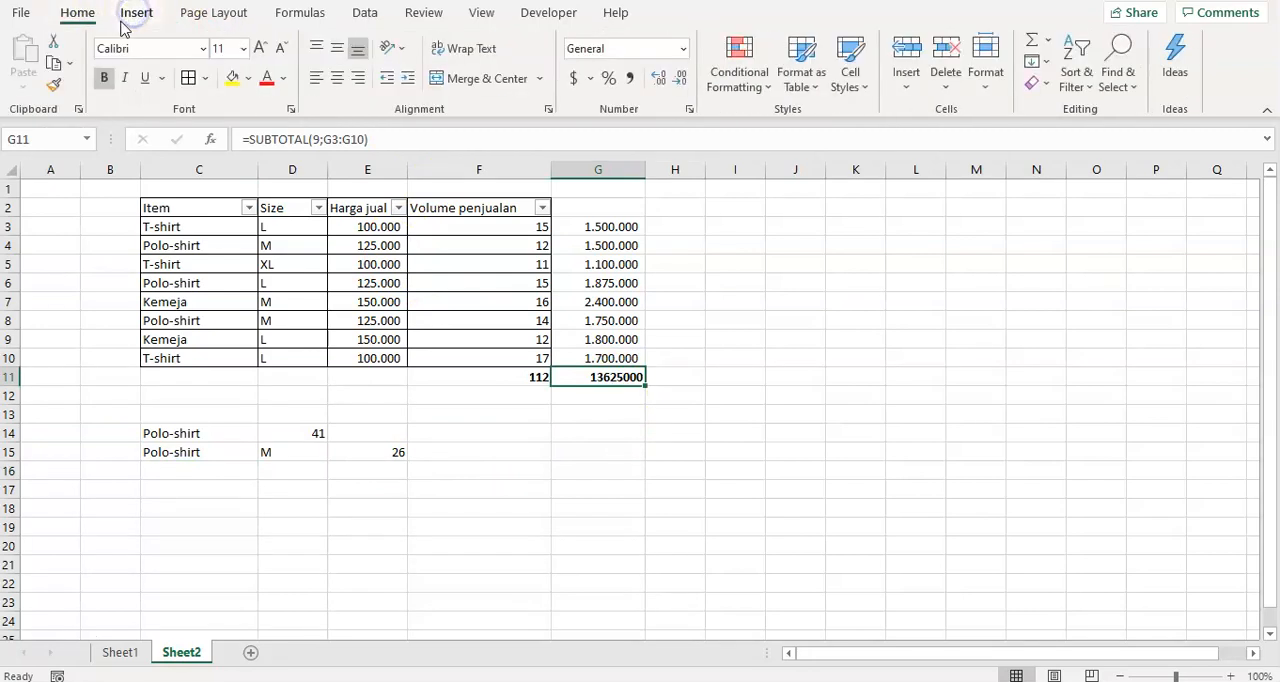
{"action": "left_click", "coordinate": [632, 80]}
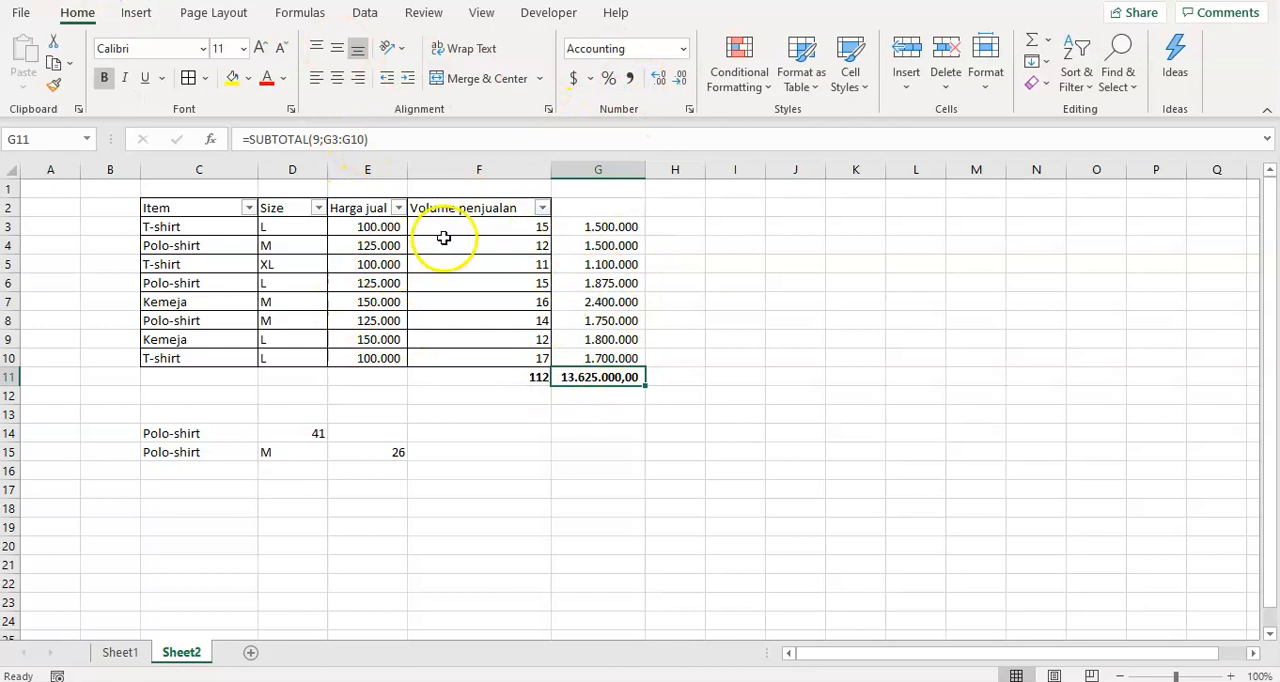
Extend the filter to cover the range C2:G10, including the sales amount column.
{"action": "left_click_drag", "start_coordinate": [176, 204], "coordinate": [598, 360]}
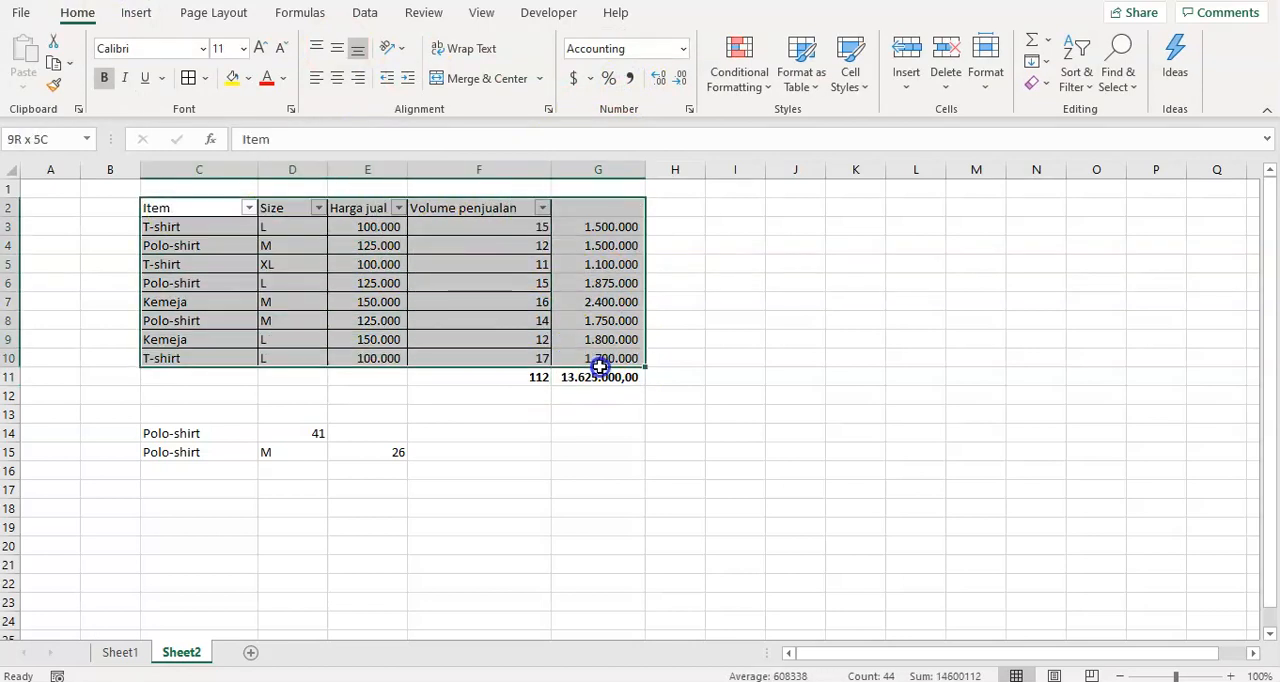
{"action": "left_click", "coordinate": [364, 12]}
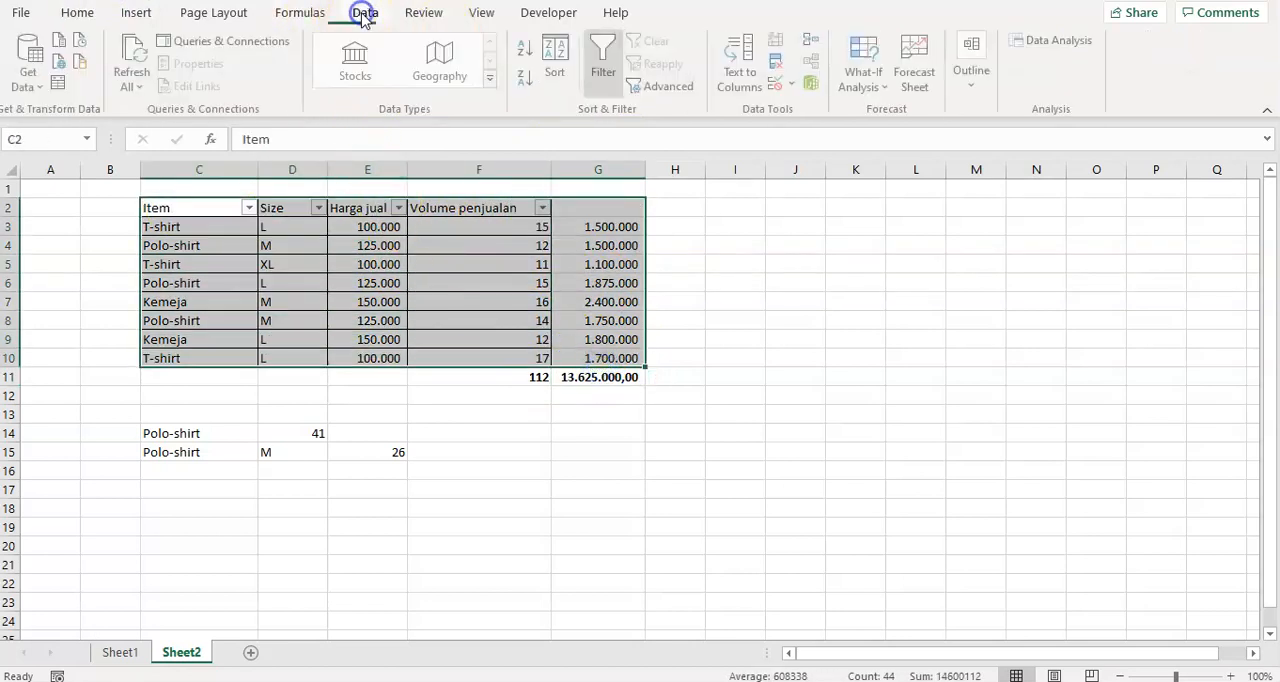
{"action": "left_click", "coordinate": [602, 72]}
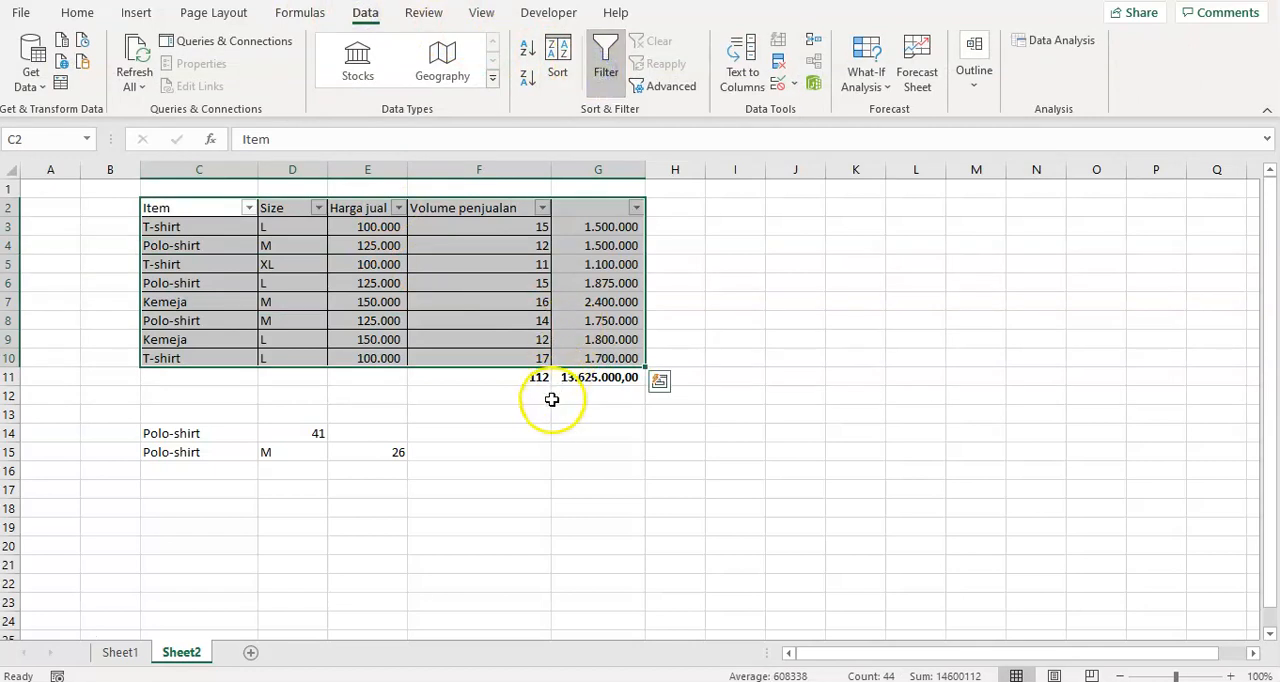
{"action": "left_click", "coordinate": [553, 397]}
Copy the Polo-shirt and M criteria from C15:D15 into C16:D16.
{"action": "left_click", "coordinate": [208, 458]}
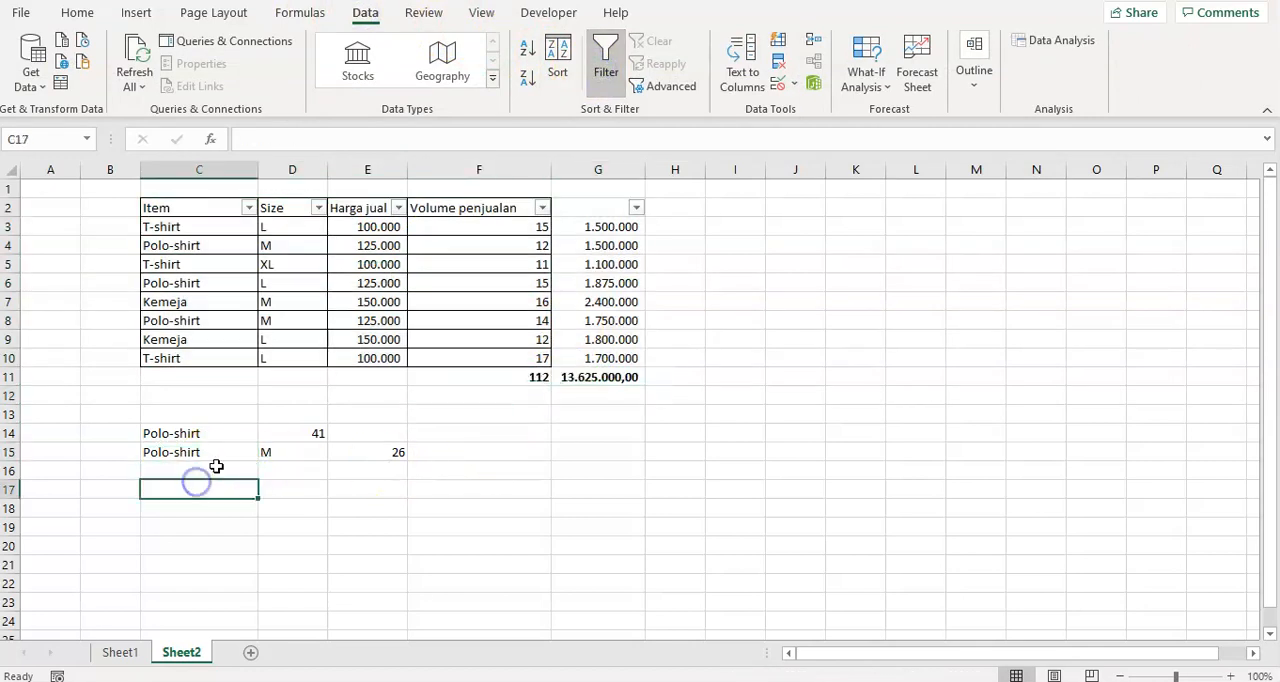
{"action": "left_click_drag", "start_coordinate": [218, 455], "coordinate": [304, 457]}
{"action": "key", "text": "ctrl+c"}
{"action": "key", "text": "Down"}
{"action": "key", "text": "ctrl+v"}
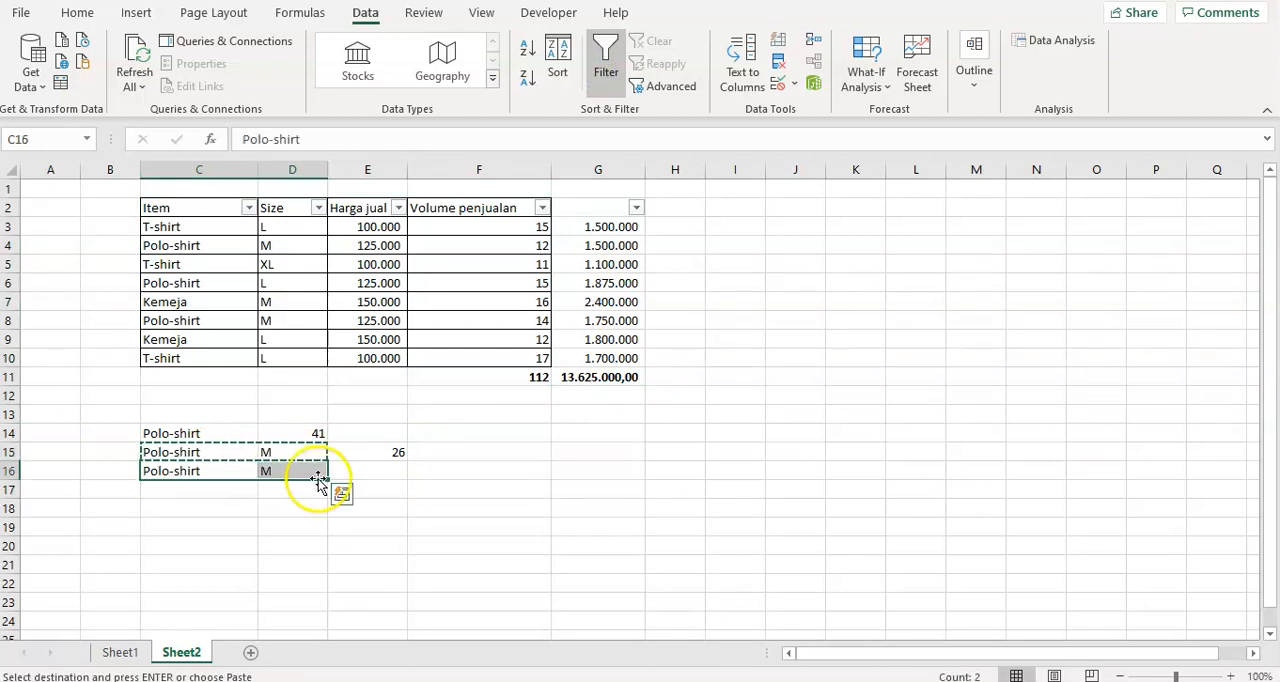
Begin a SUMPRODUCT formula in E16 with the item condition C3:C10=C16.
{"action": "left_click", "coordinate": [381, 473]}
{"action": "left_click", "coordinate": [600, 377]}
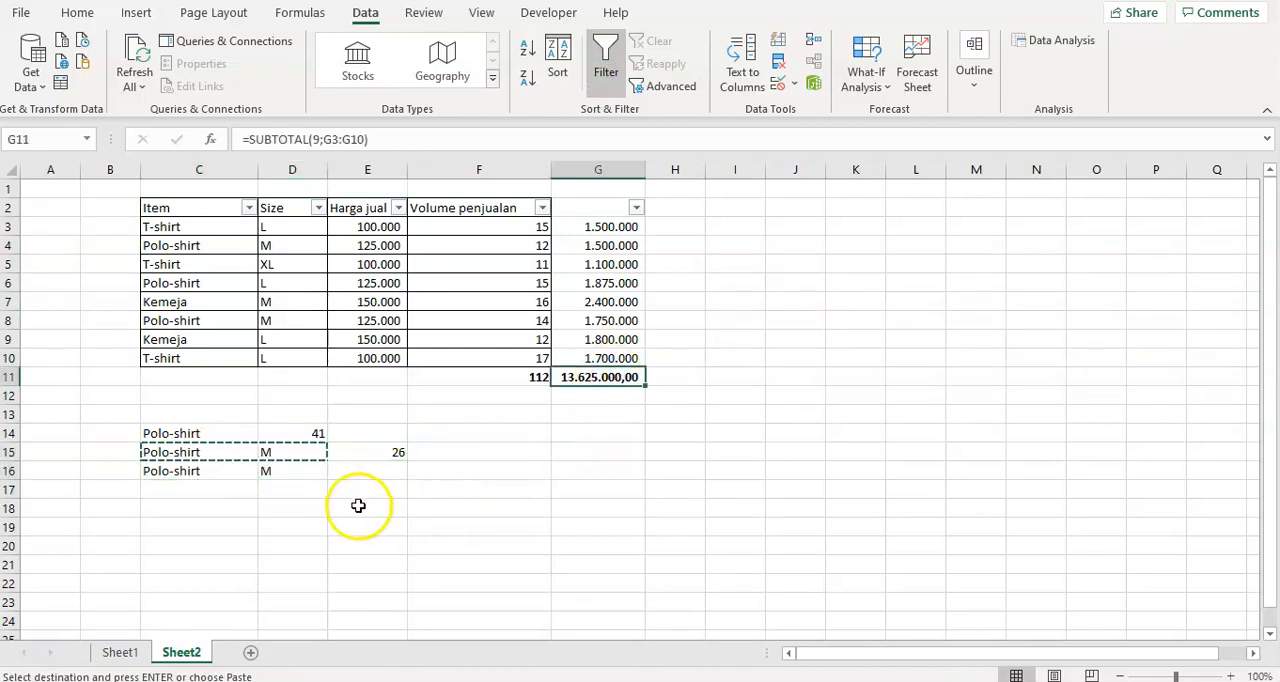
{"action": "key", "text": "Left"}
{"action": "key", "text": "Left"}
{"action": "key", "text": "Left"}
{"action": "key", "text": "Down"}
{"action": "key", "text": "Down"}
{"action": "key", "text": "Down"}
{"action": "key", "text": "Down"}
{"action": "key", "text": "Down"}
{"action": "key", "text": "Down"}
{"action": "key", "text": "Up"}
{"action": "key", "text": "Right"}
{"action": "key", "text": "Right"}
{"action": "key", "text": "Left"}
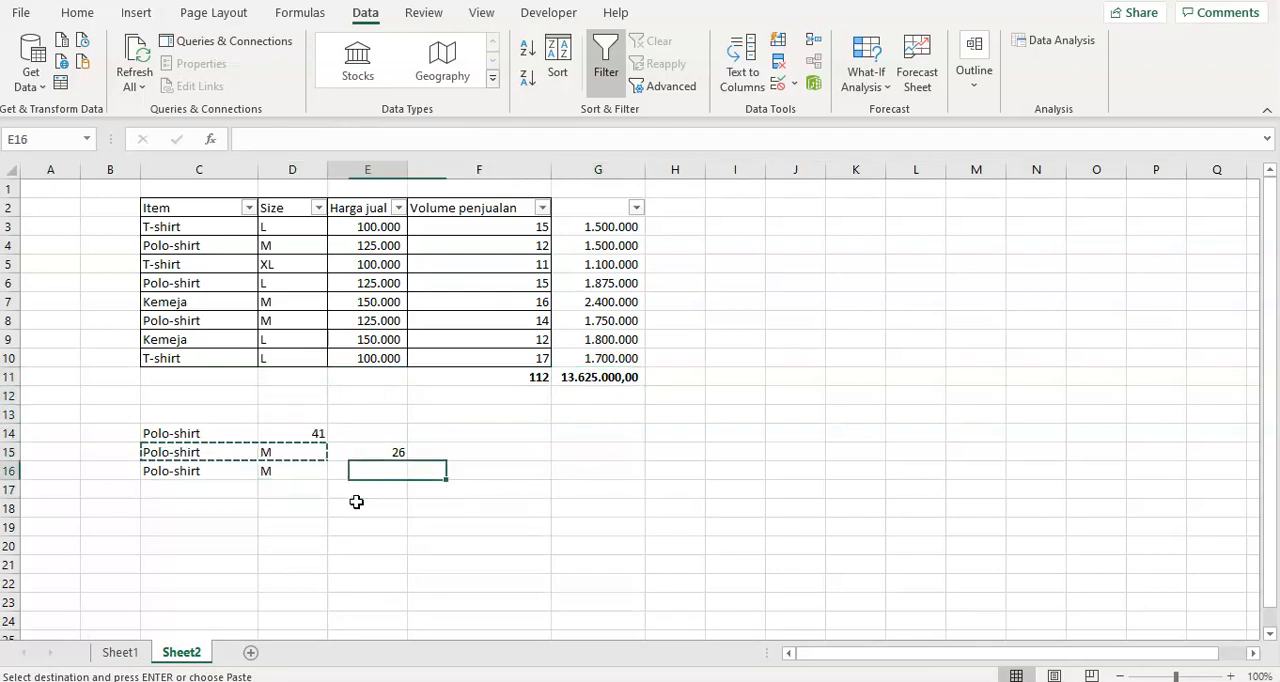
{"action": "type", "text": "=sumprod"}
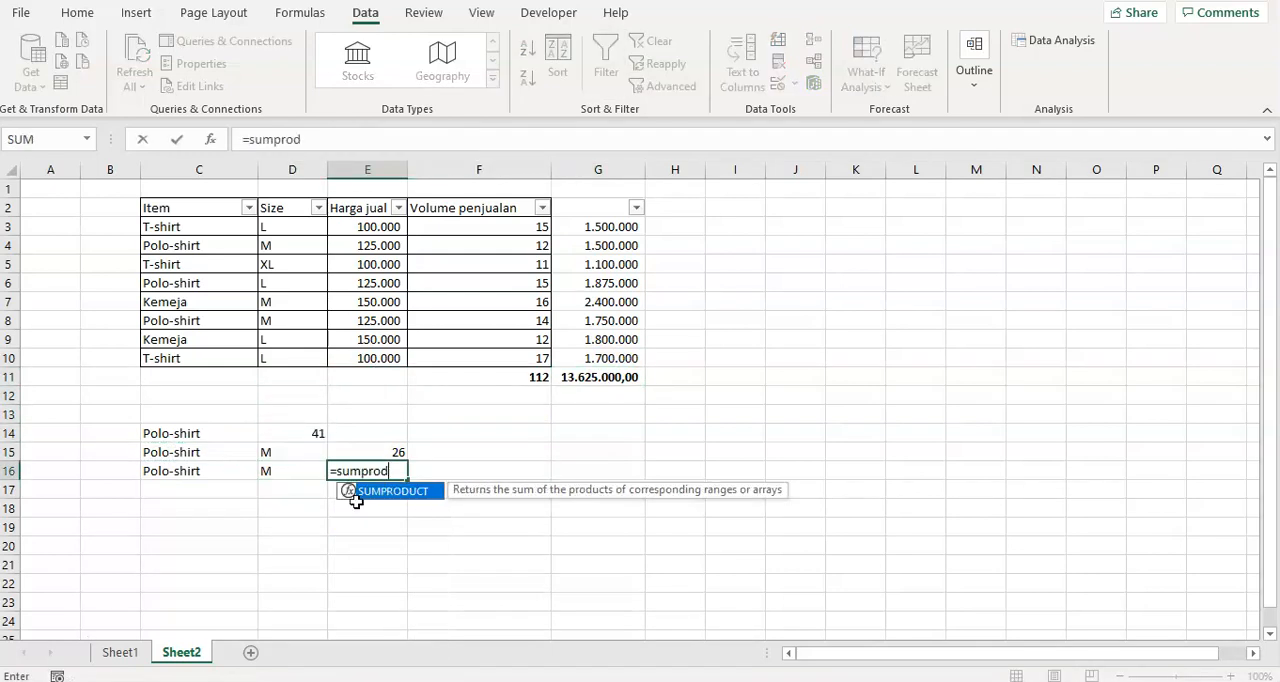
{"action": "type", "text": "uct("}
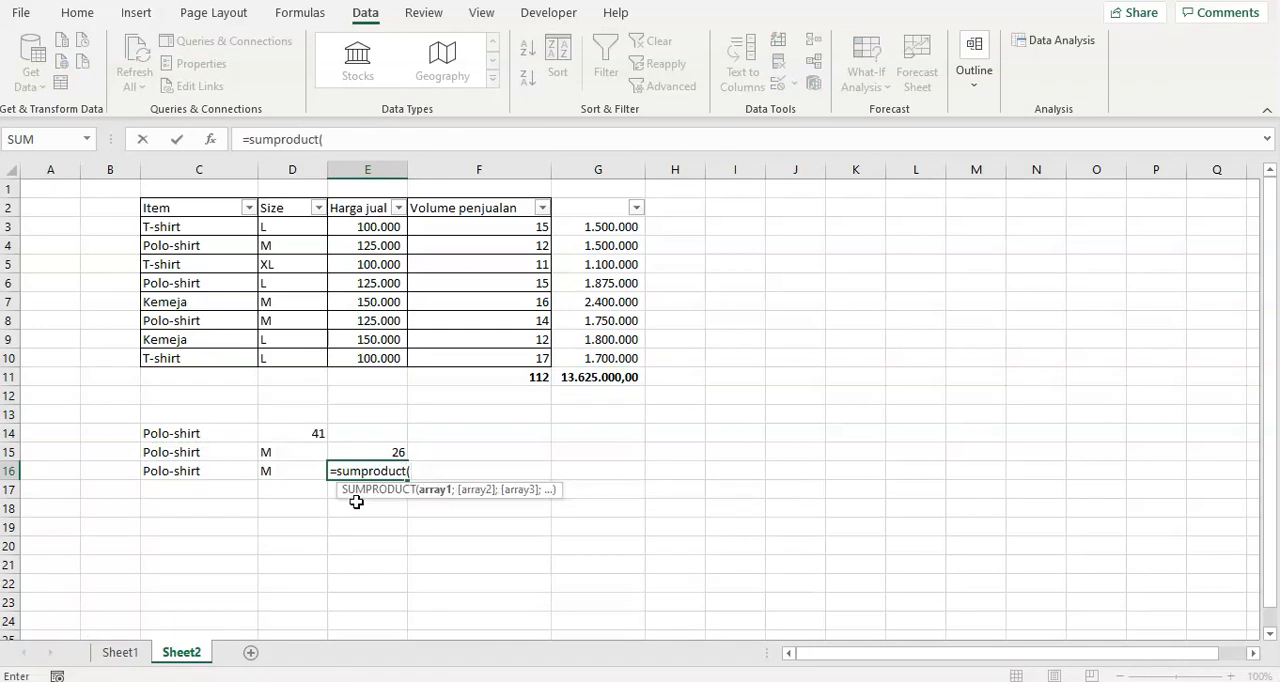
{"action": "key", "text": "Up"}
{"action": "key", "text": "Up"}
{"action": "key", "text": "Up"}
{"action": "key", "text": "Up"}
{"action": "key", "text": "Up"}
{"action": "key", "text": "Up"}
{"action": "key", "text": "Up"}
{"action": "key", "text": "Up"}
{"action": "key", "text": "Up"}
{"action": "key", "text": "Up"}
{"action": "key", "text": "Up"}
{"action": "key", "text": "Up"}
{"action": "key", "text": "Up"}
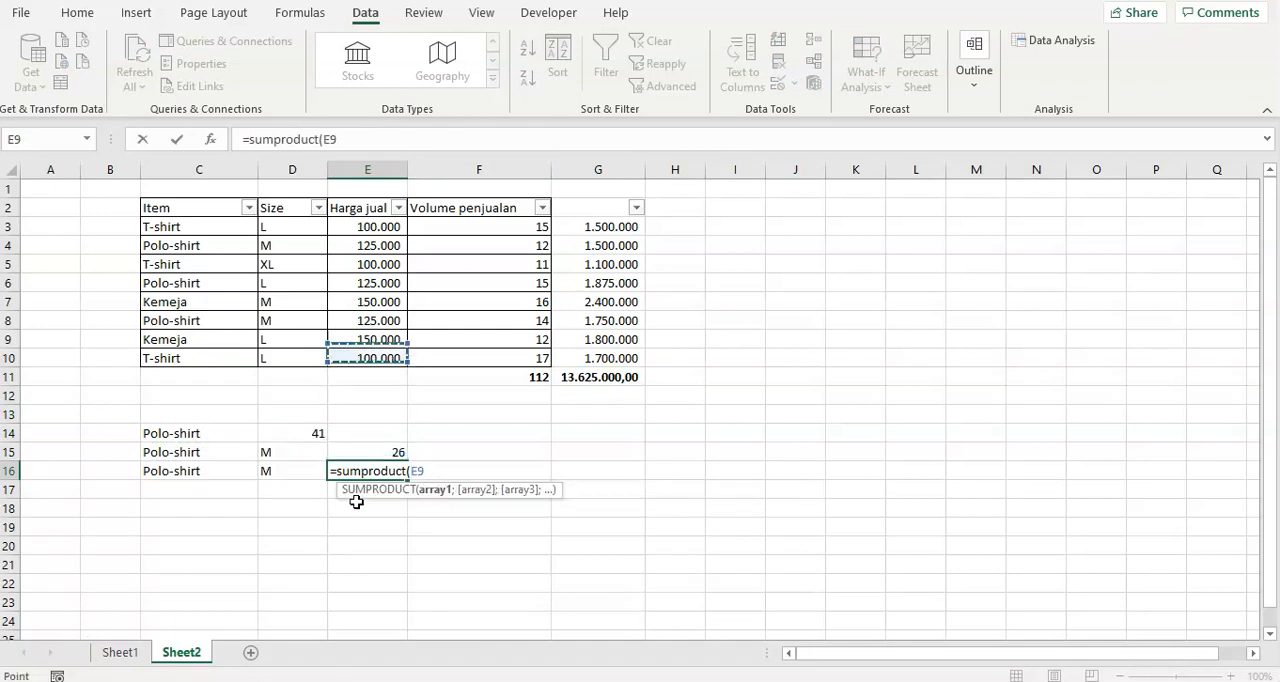
{"action": "key", "text": "Left"}
{"action": "key", "text": "Left"}
{"action": "key", "text": "ctrl+shift+Down"}
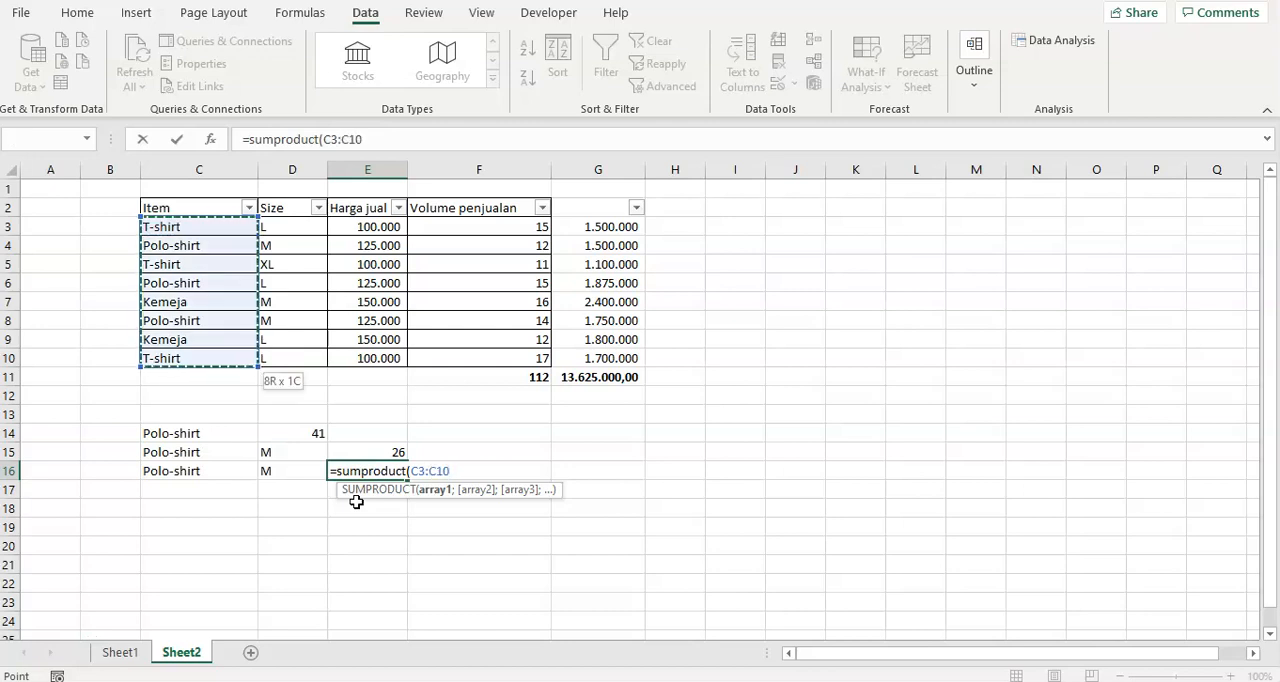
{"action": "type", "text": "="}
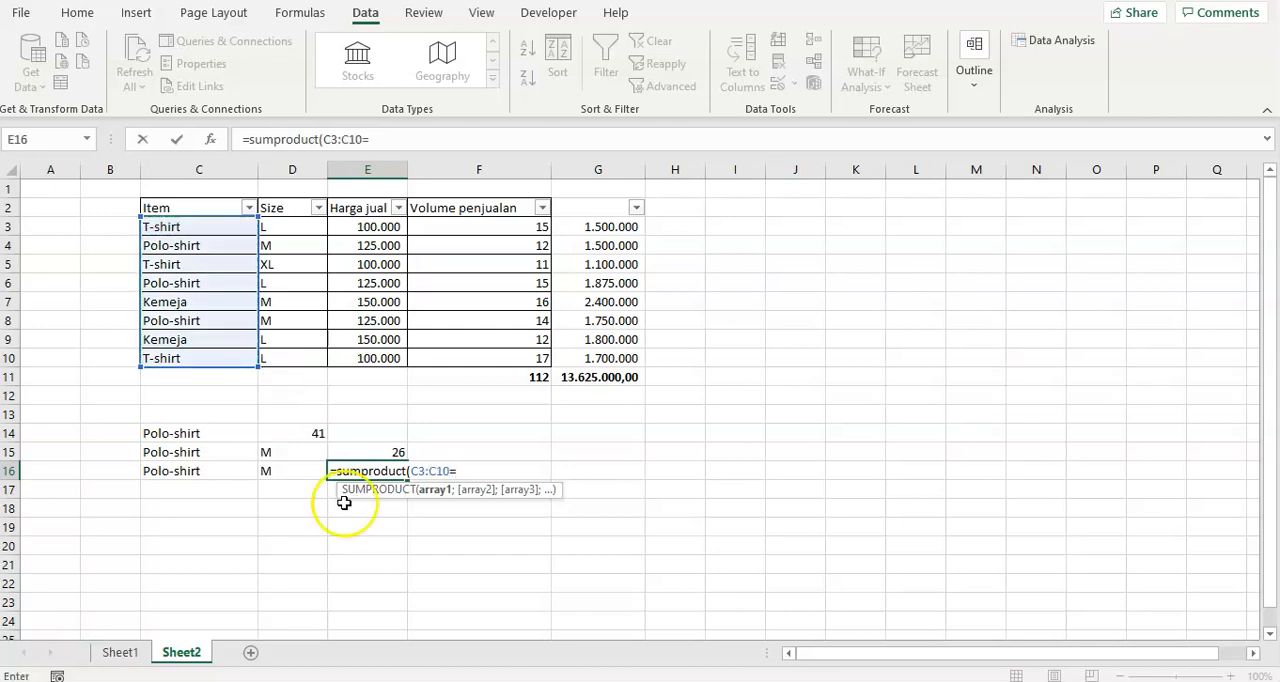
{"action": "left_click", "coordinate": [203, 471]}
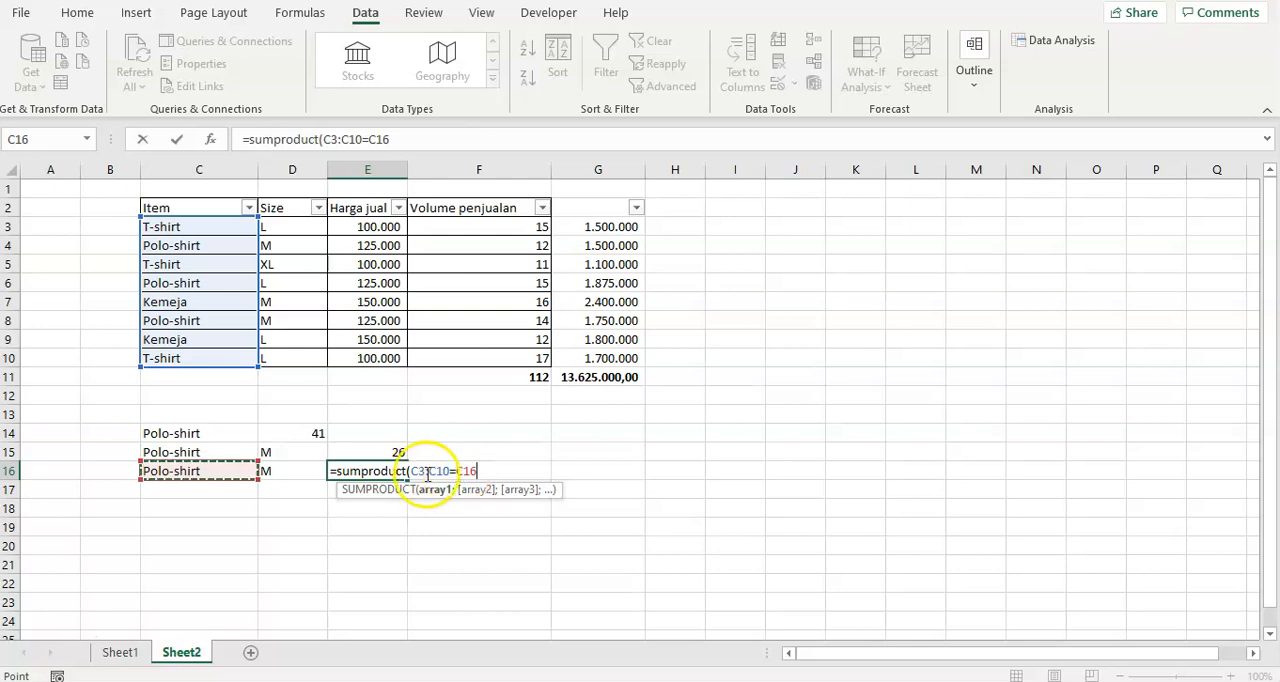
{"action": "type", "text": ";"}
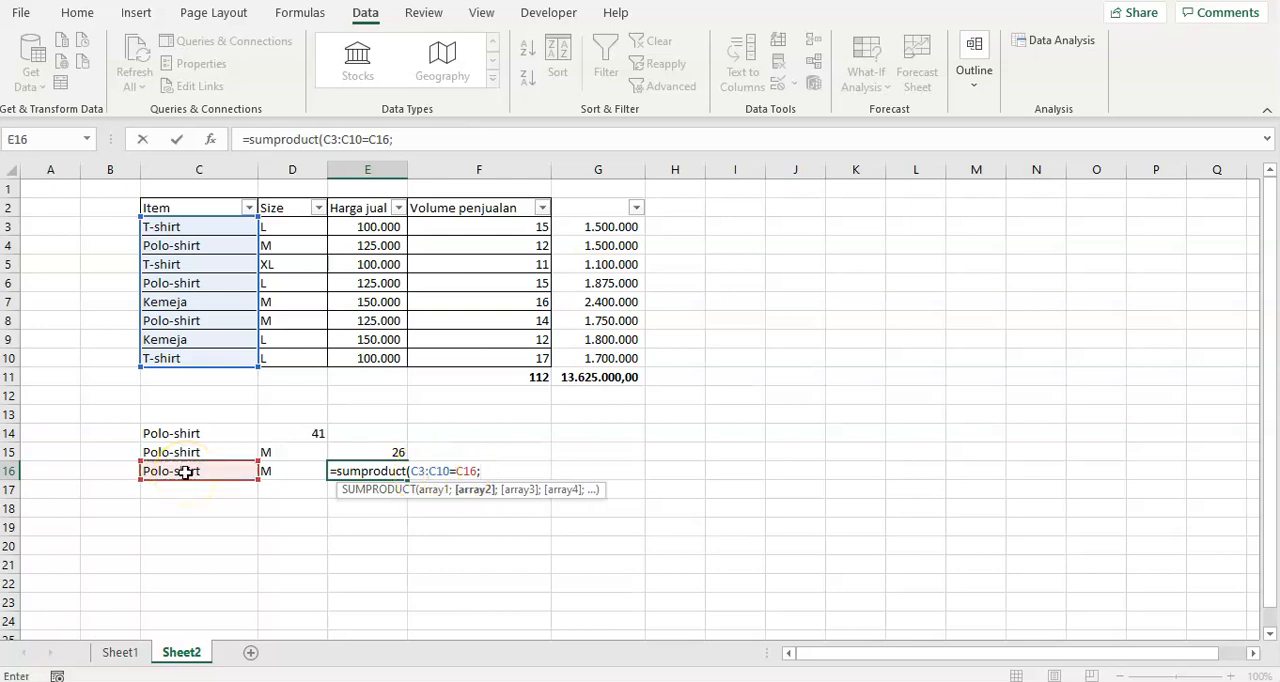
{"action": "left_click_drag", "start_coordinate": [276, 226], "coordinate": [289, 366]}
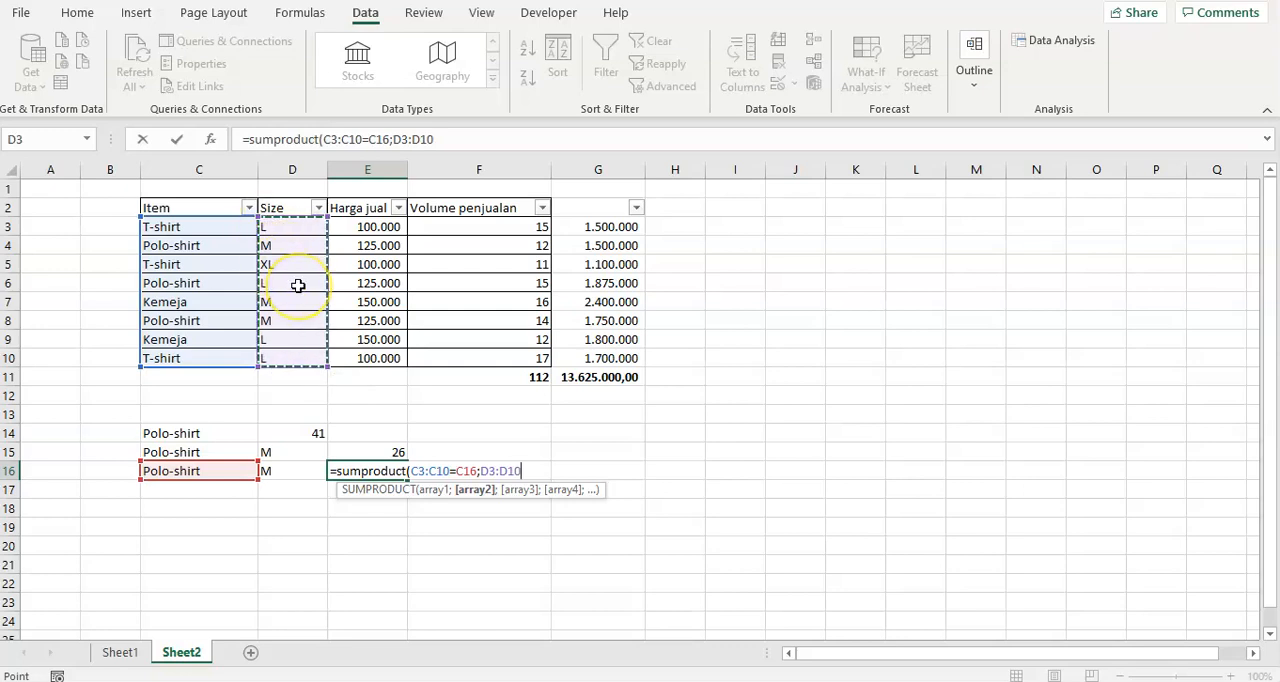
{"action": "type", "text": "="}
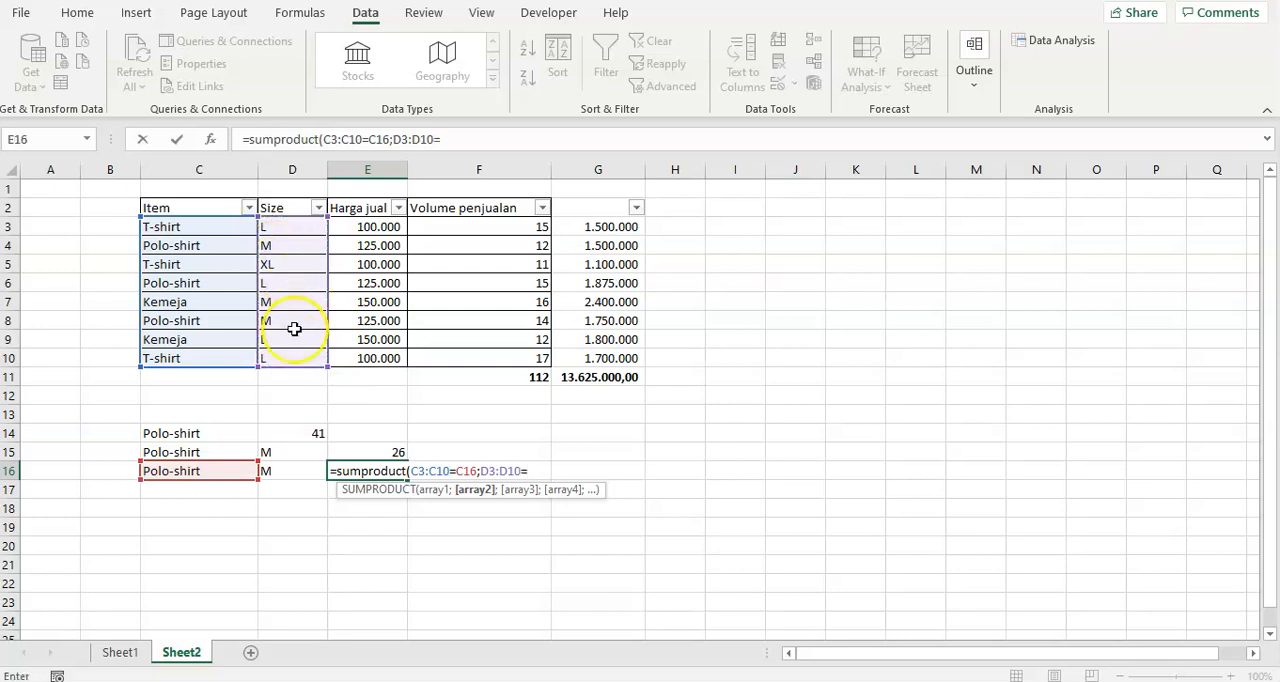
{"action": "left_click", "coordinate": [287, 471]}
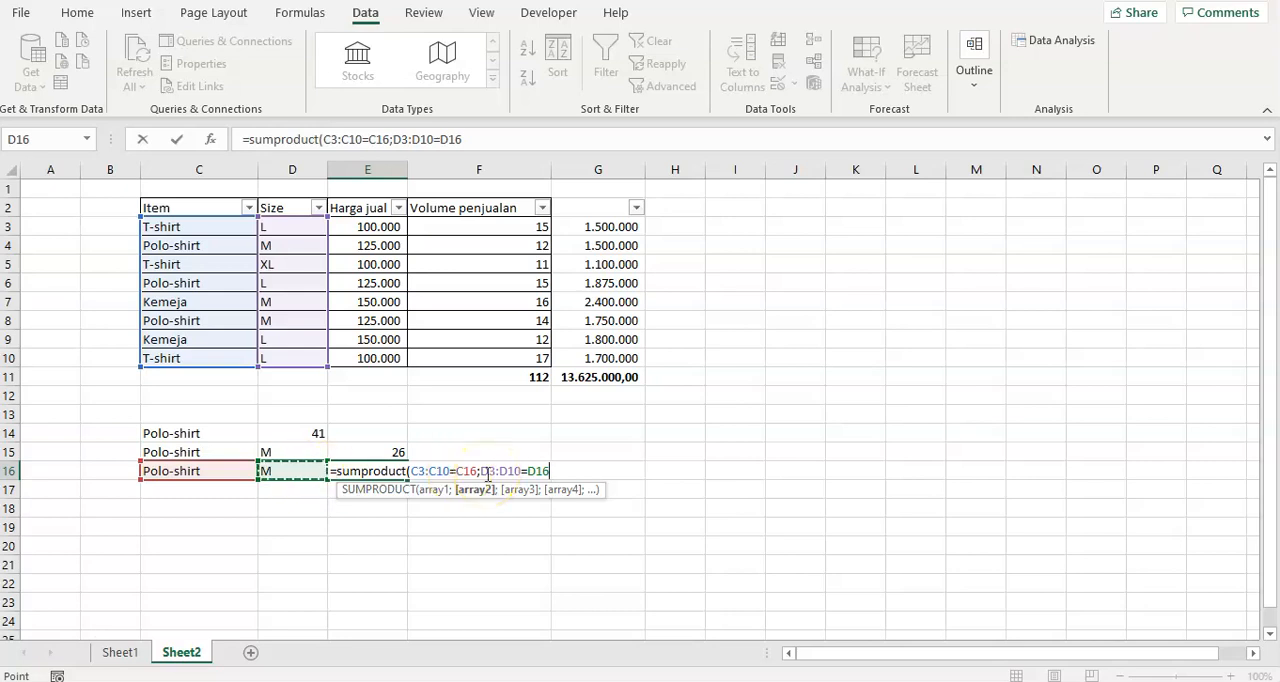
{"action": "key", "text": "BackSpace"}
{"action": "key", "text": "BackSpace"}
{"action": "key", "text": "BackSpace"}
{"action": "key", "text": "BackSpace"}
{"action": "key", "text": "BackSpace"}
{"action": "key", "text": "BackSpace"}
{"action": "key", "text": "BackSpace"}
{"action": "key", "text": "BackSpace"}
{"action": "key", "text": "BackSpace"}
{"action": "key", "text": "BackSpace"}
{"action": "key", "text": "BackSpace"}
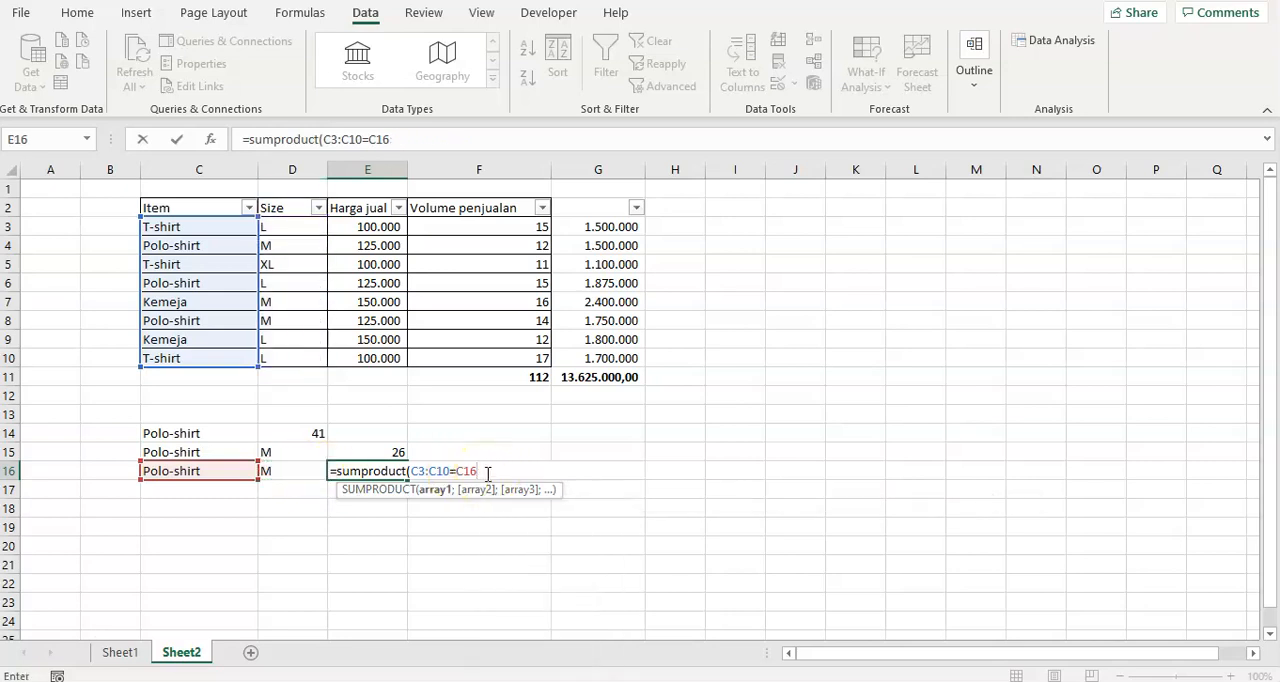
Enclose the item condition in parentheses and multiply it by the size condition (D3:D10=D16) in the E16 formula.
{"action": "type", "text": ")"}
{"action": "left_click", "coordinate": [411, 471]}
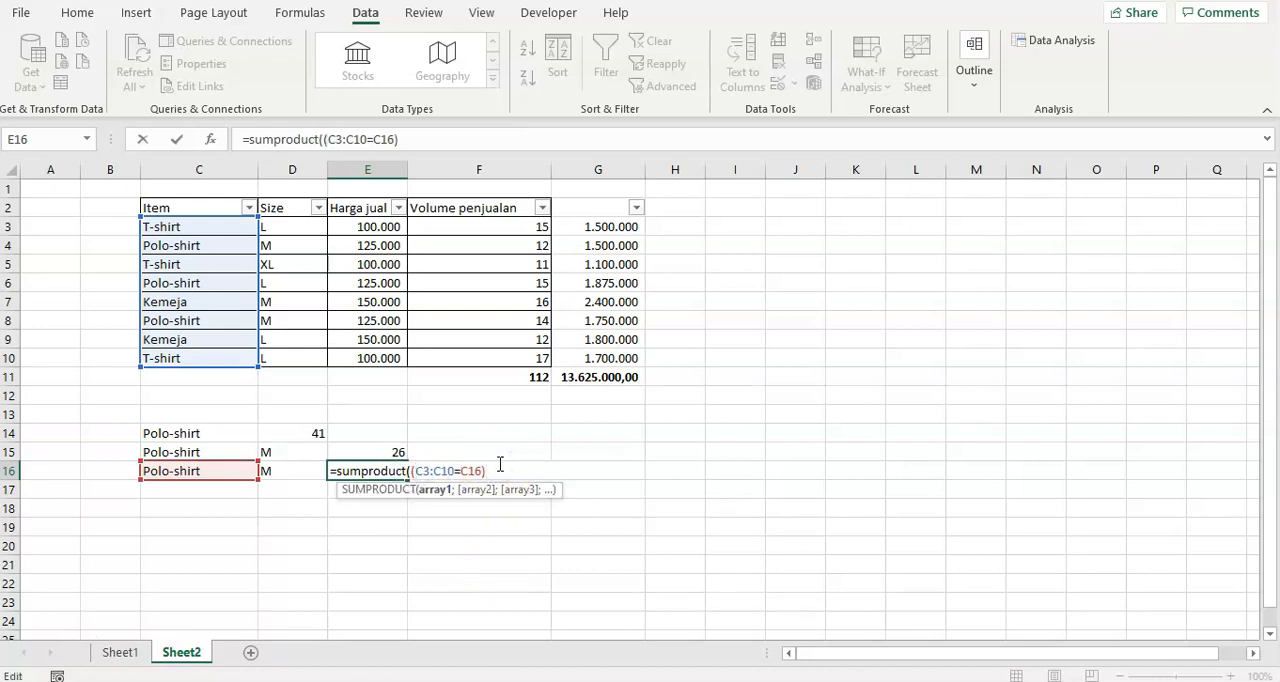
{"action": "left_click_drag", "start_coordinate": [287, 225], "coordinate": [272, 359]}
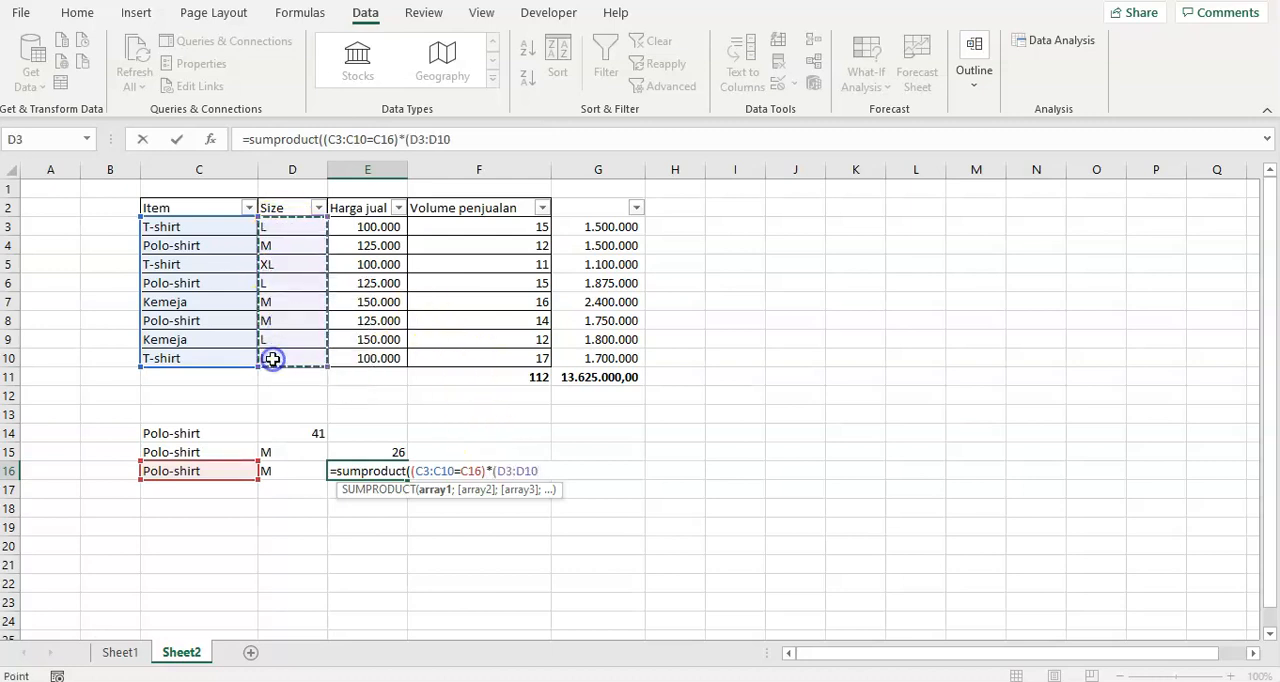
{"action": "type", "text": "="}
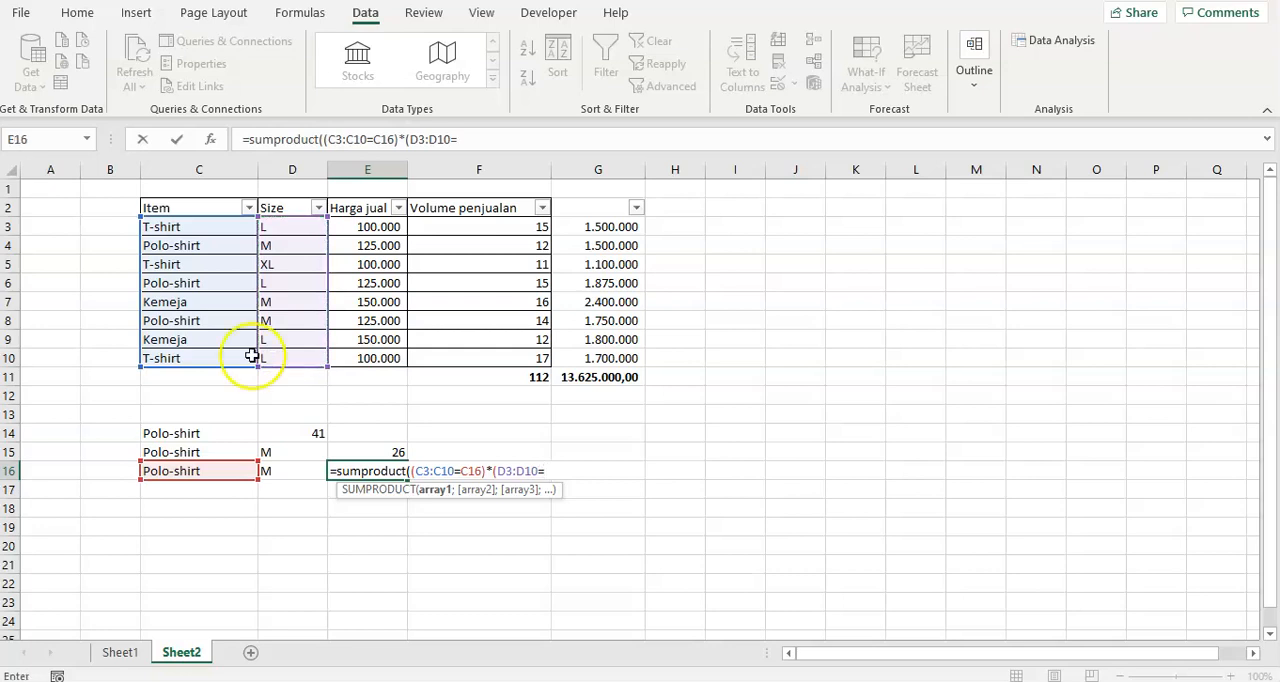
{"action": "left_click", "coordinate": [270, 472]}
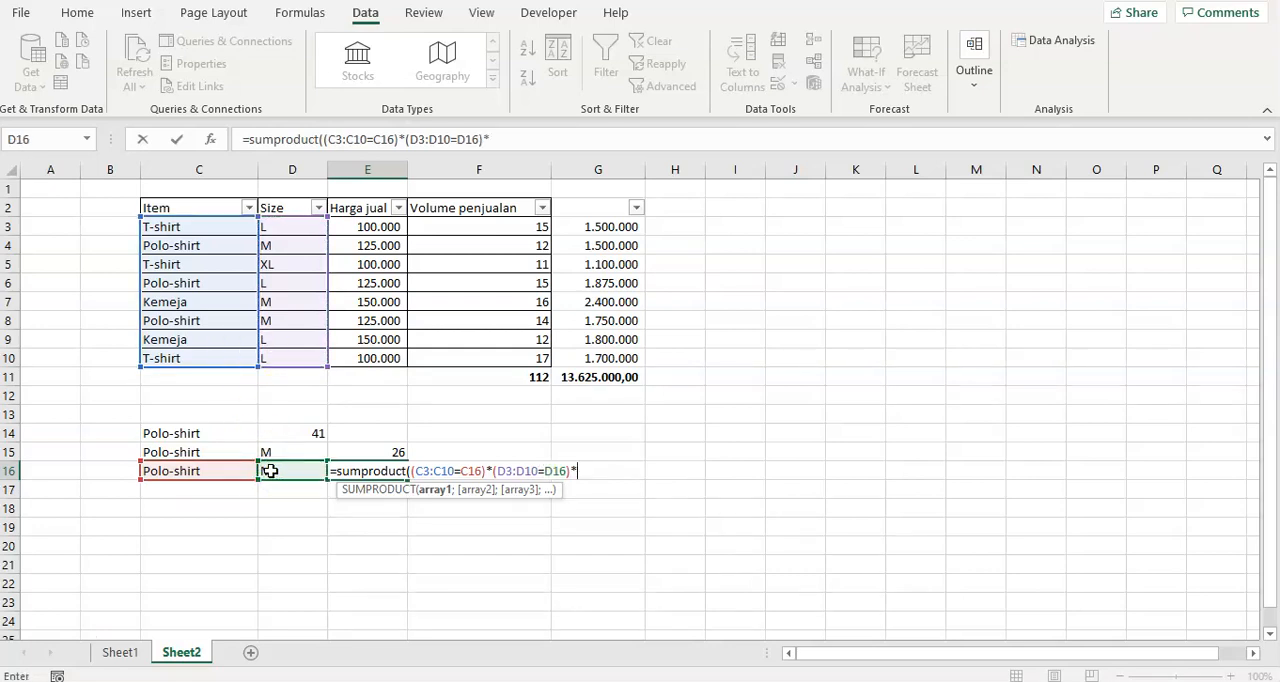
Complete the E16 SUMPRODUCT formula by multiplying the conditions by (E3:E10*F3:F10), price times sales volume.
{"action": "left_click", "coordinate": [386, 229]}
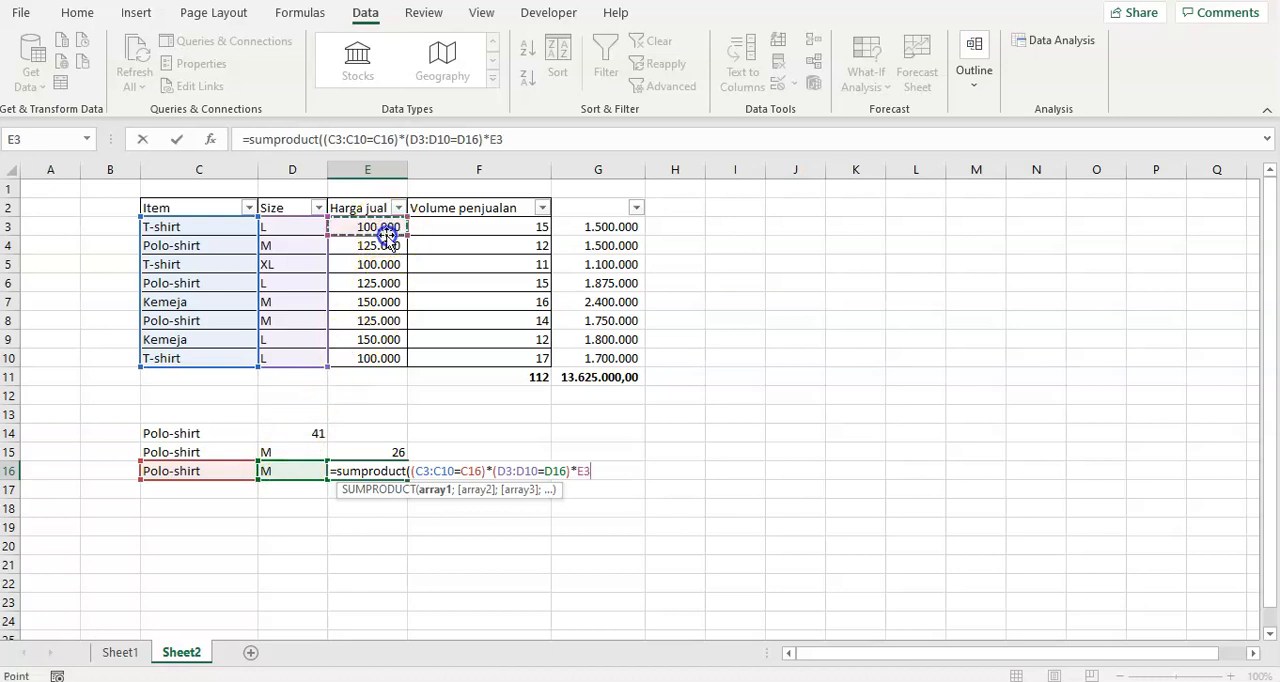
{"action": "key", "text": "BackSpace"}
{"action": "key", "text": "BackSpace"}
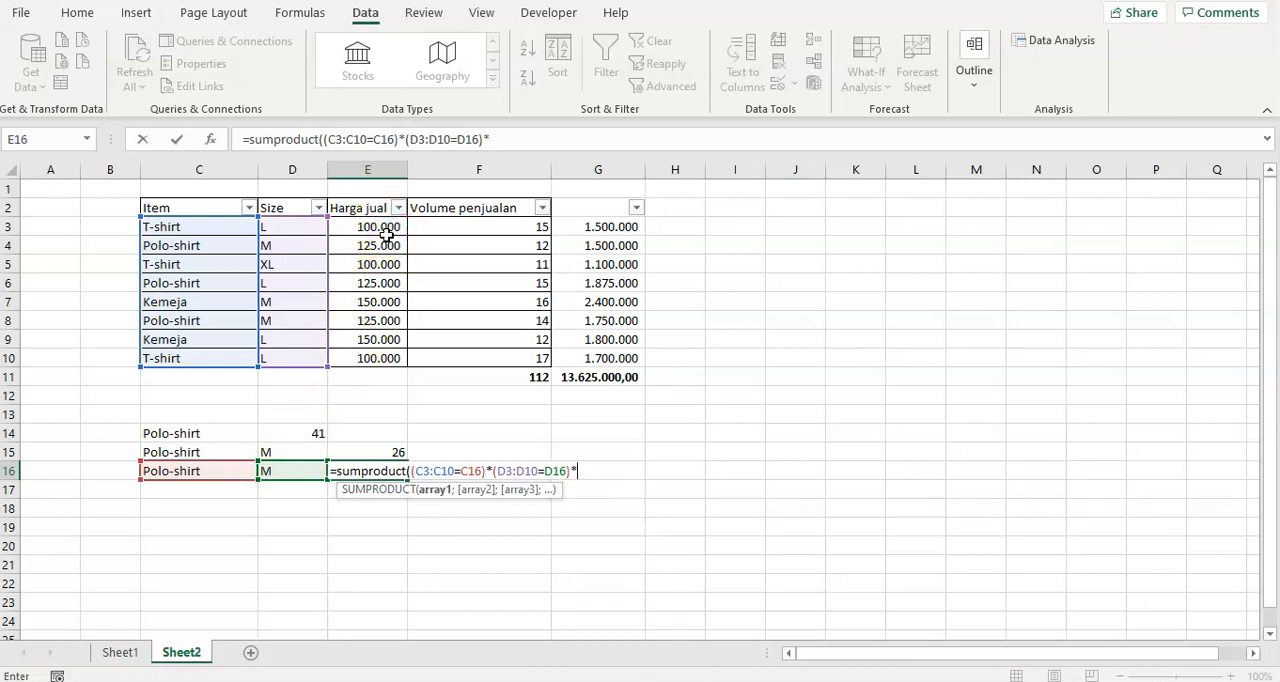
{"action": "left_click_drag", "start_coordinate": [386, 234], "coordinate": [397, 357]}
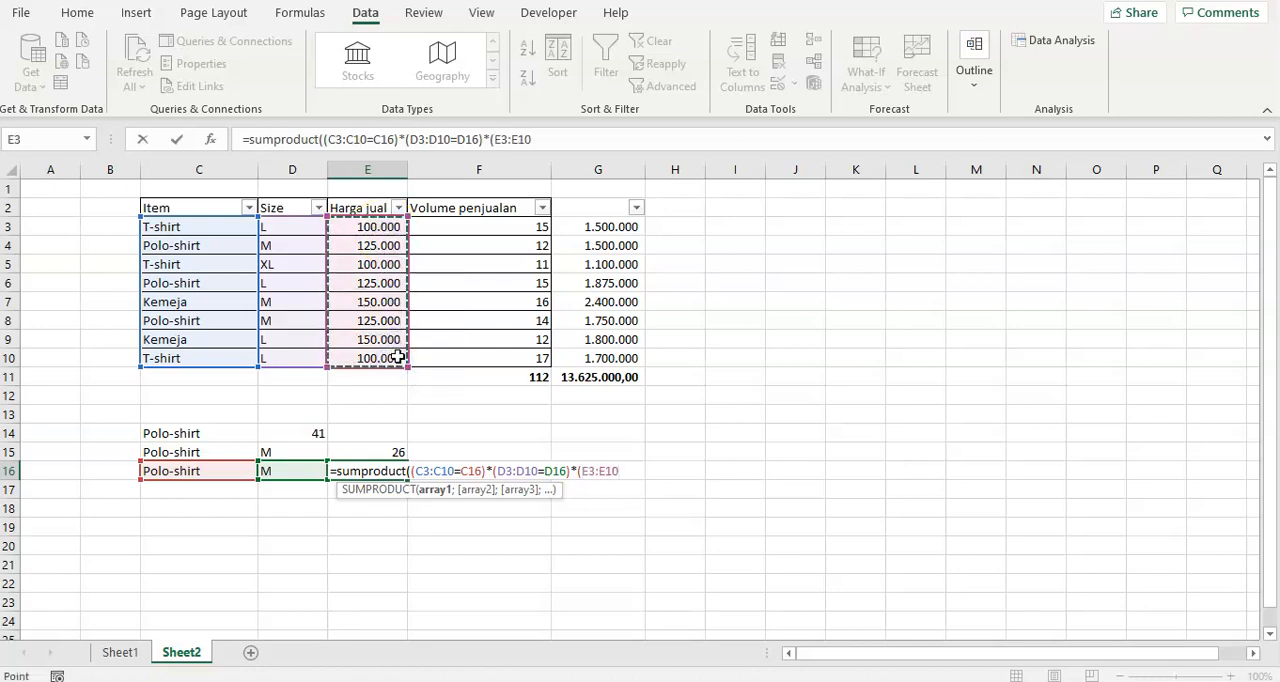
{"action": "type", "text": "*"}
{"action": "left_click_drag", "start_coordinate": [537, 224], "coordinate": [456, 362]}
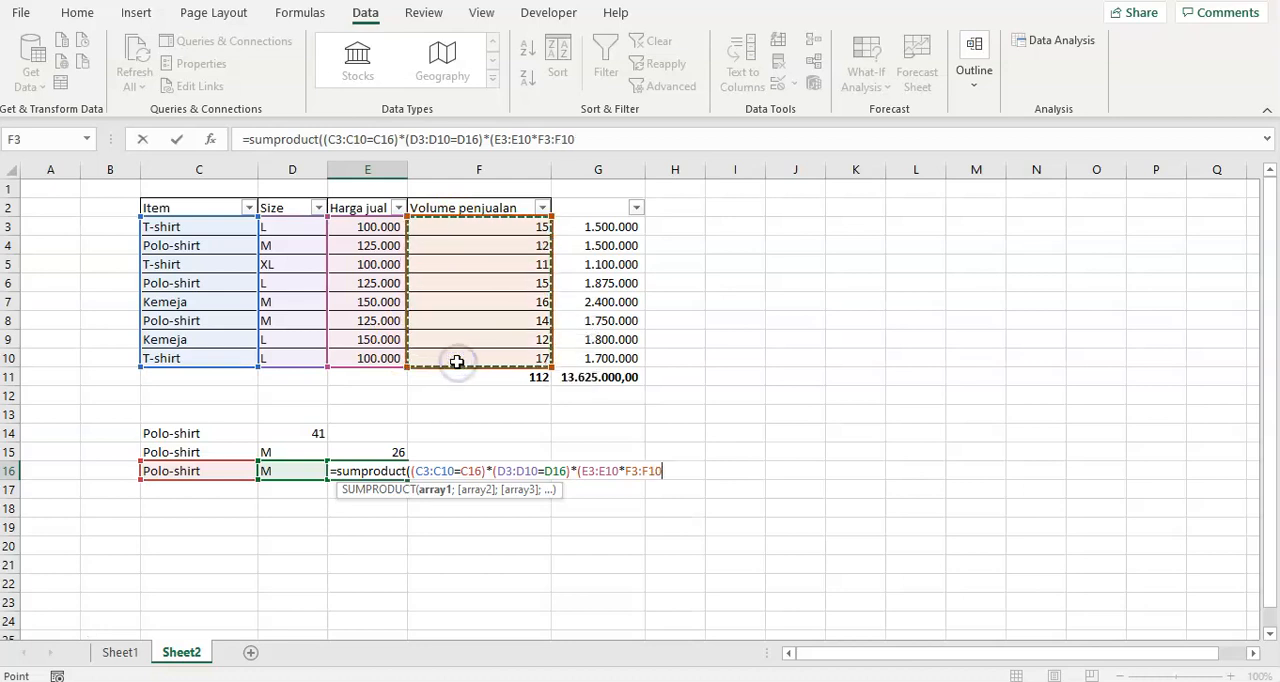
{"action": "type", "text": ")"}
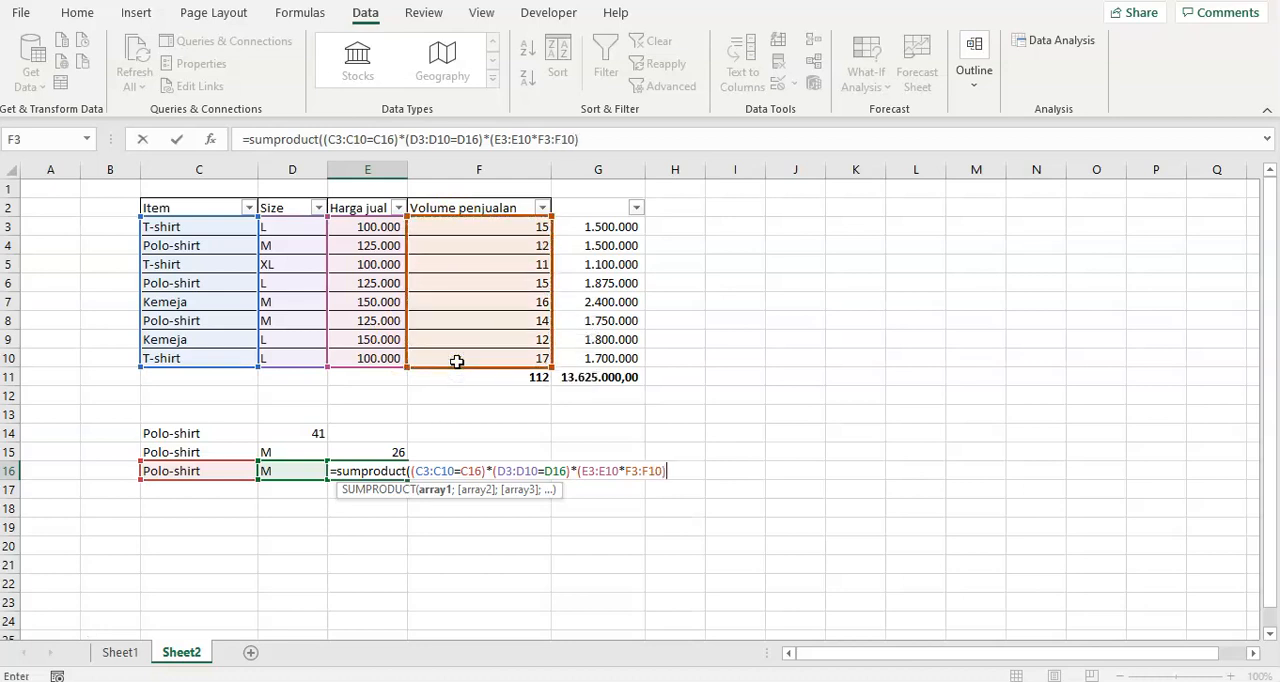
{"action": "key", "text": "Return"}
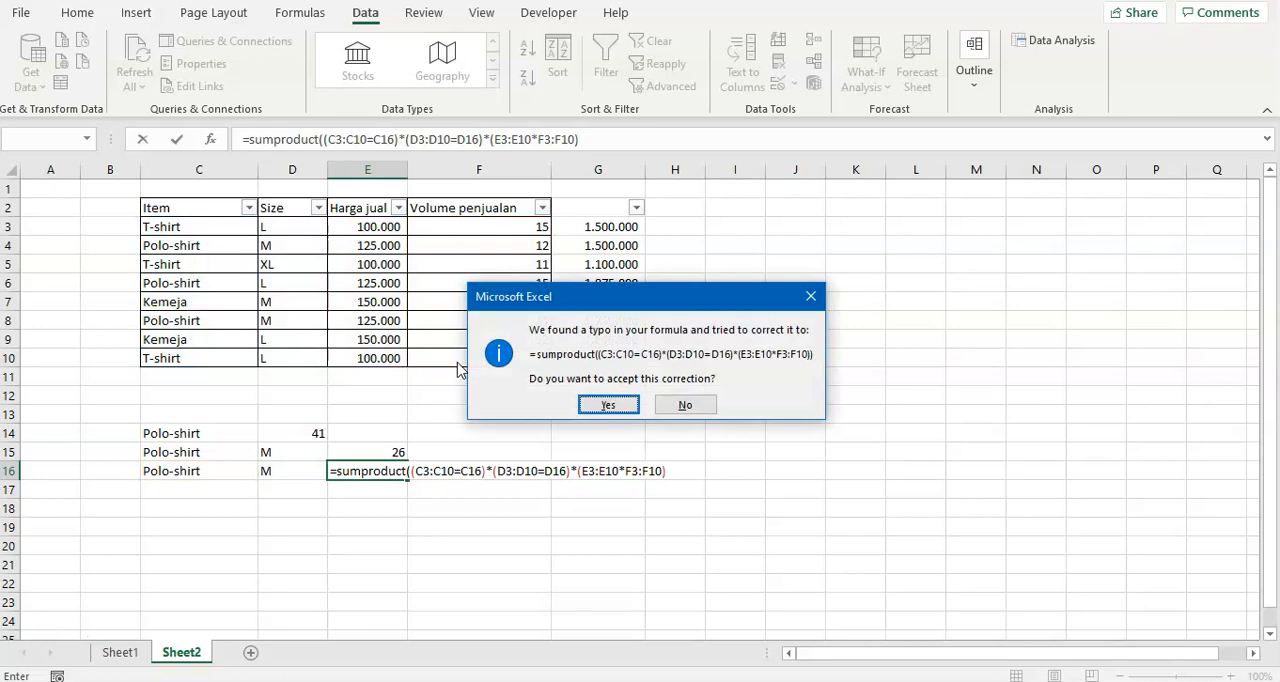
{"action": "key", "text": "Return"}
{"action": "key", "text": "Up"}
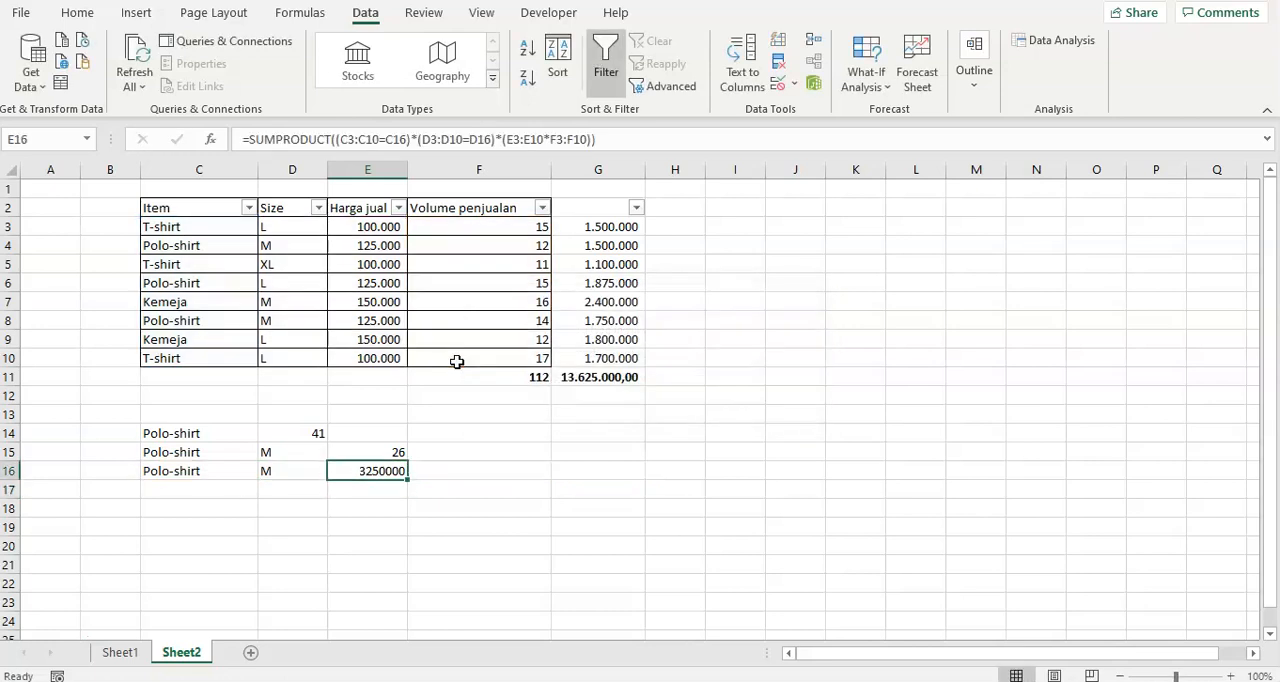
Format the total in E16 with the comma style without decimals and review its formula references.
{"action": "left_click", "coordinate": [80, 15]}
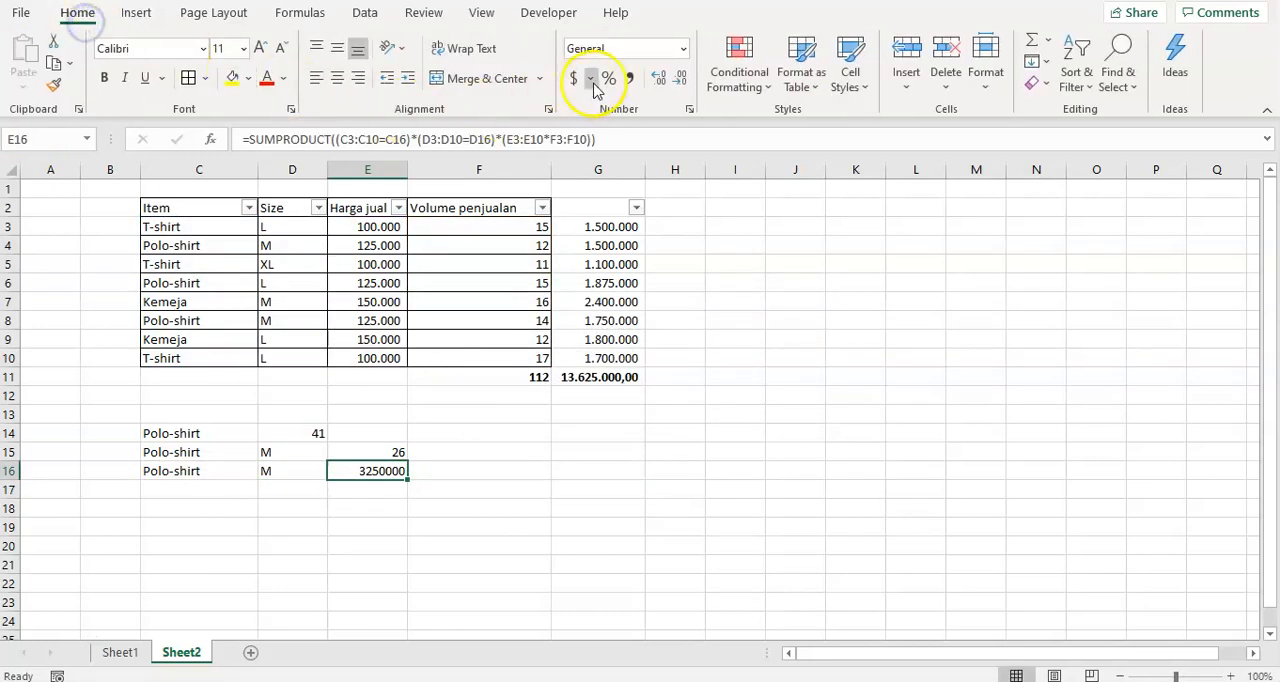
{"action": "left_click", "coordinate": [629, 78]}
{"action": "left_click", "coordinate": [679, 78]}
{"action": "left_click", "coordinate": [679, 78]}
{"action": "left_click", "coordinate": [490, 487]}
{"action": "left_click", "coordinate": [376, 471]}
{"action": "double_click", "coordinate": [376, 466]}
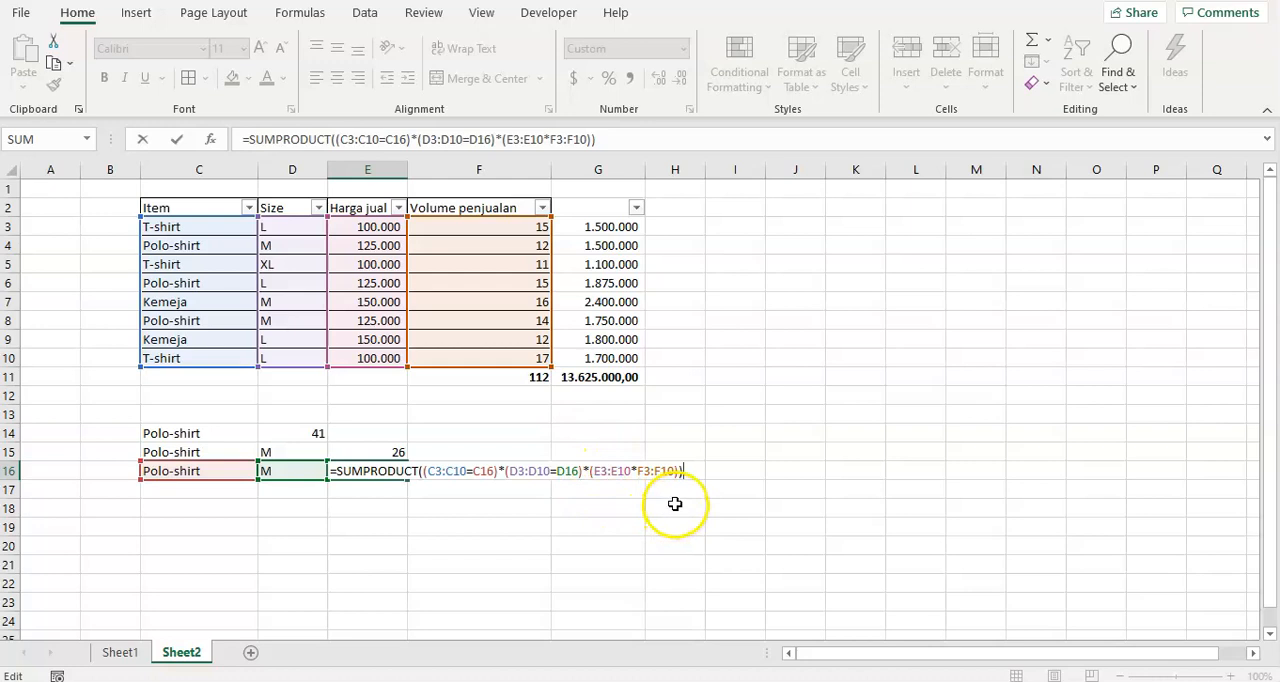
{"action": "key", "text": "Escape"}
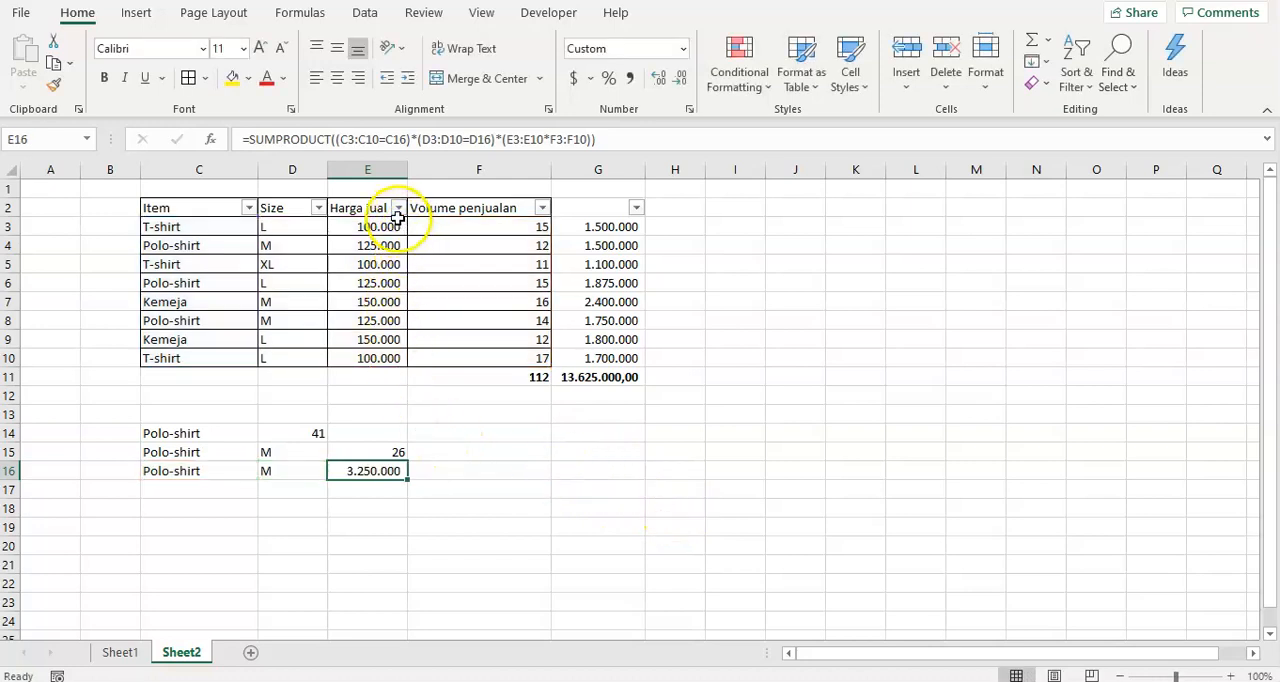
Filter the Item column to Polo-shirt only and check the sales subtotal in G11.
{"action": "left_click", "coordinate": [249, 207]}
{"action": "left_click", "coordinate": [61, 429]}
{"action": "left_click", "coordinate": [61, 463]}
{"action": "left_click", "coordinate": [140, 605]}
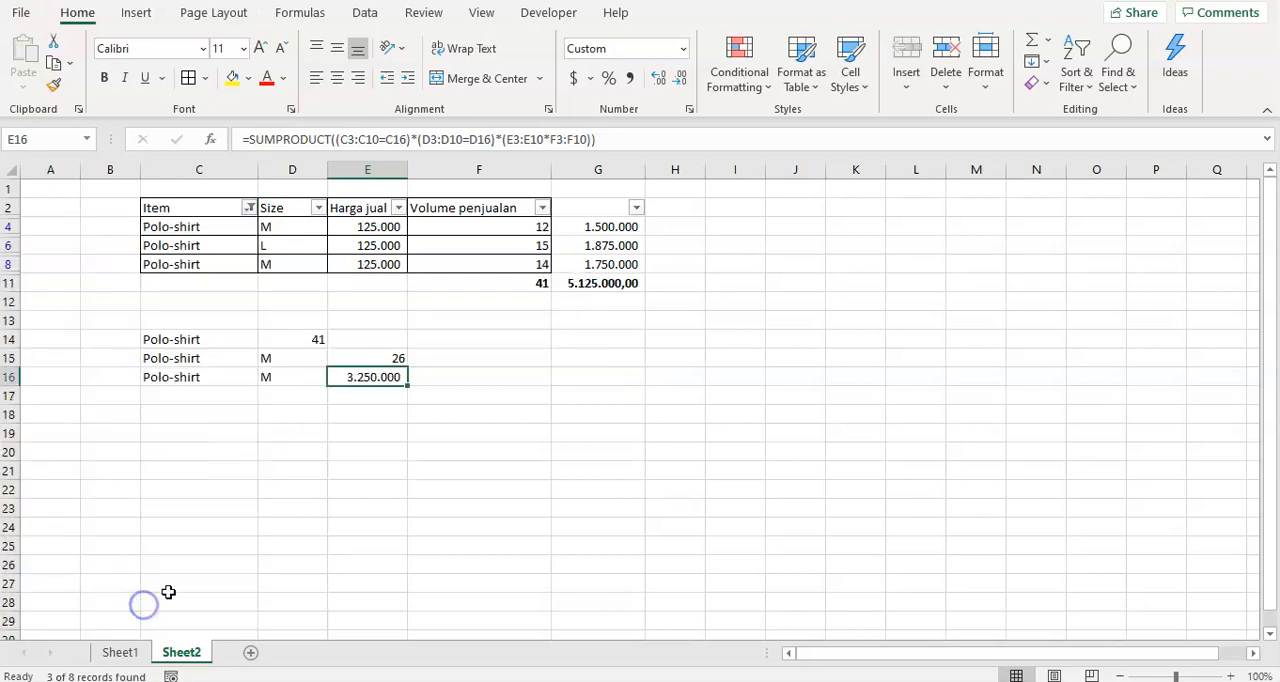
{"action": "left_click", "coordinate": [605, 283]}
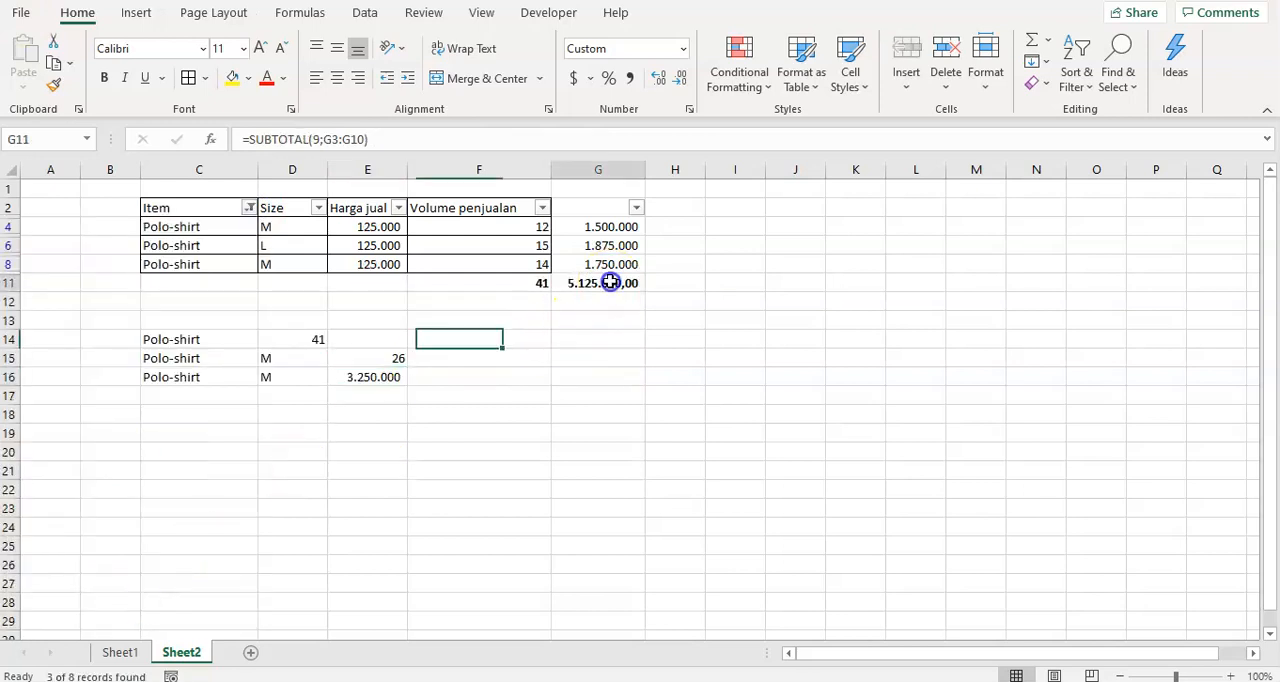
Filter the Size column to M only and compare the sales subtotal with the SUMPRODUCT total in row 16.
{"action": "left_click", "coordinate": [320, 207]}
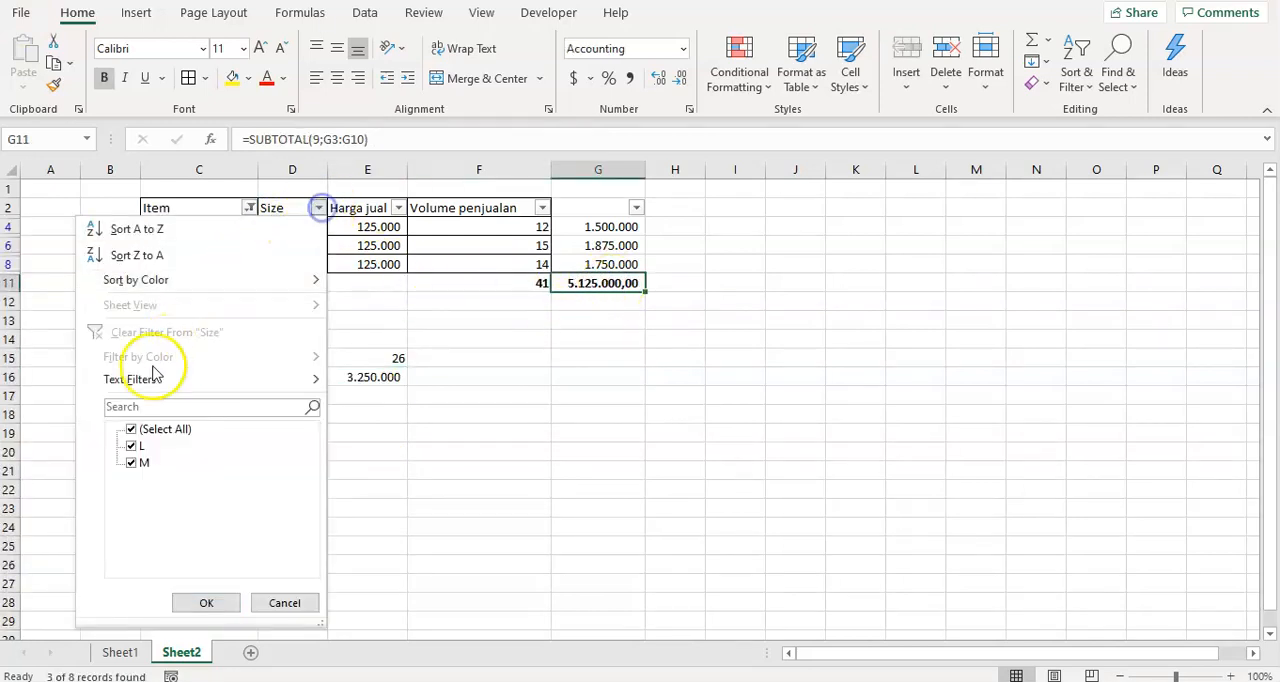
{"action": "left_click", "coordinate": [131, 429]}
{"action": "left_click", "coordinate": [131, 445]}
{"action": "left_click", "coordinate": [205, 592]}
{"action": "left_click", "coordinate": [131, 462]}
{"action": "left_click", "coordinate": [131, 445]}
{"action": "left_click", "coordinate": [206, 602]}
{"action": "mouse_move", "coordinate": [366, 362]}
{"action": "left_mouse_down"}
{"action": "mouse_move", "coordinate": [228, 360]}
{"action": "mouse_move", "coordinate": [360, 364]}
{"action": "left_mouse_up"}
{"action": "left_click", "coordinate": [403, 396]}
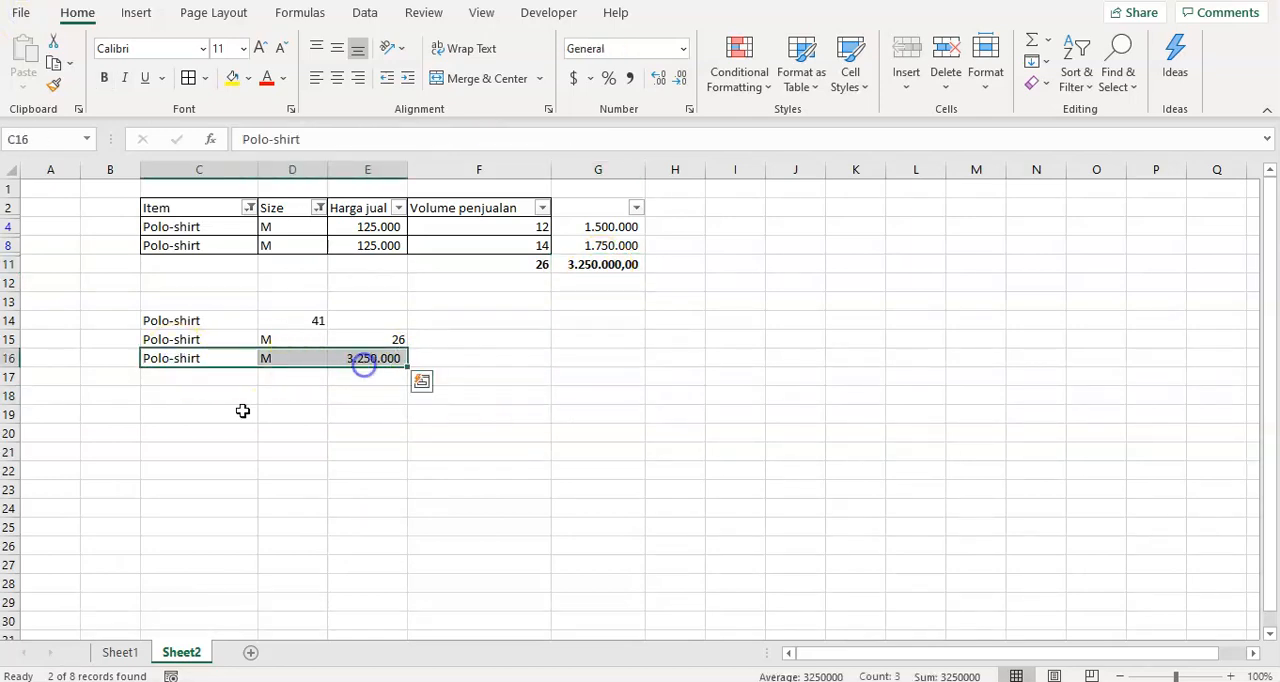
{"action": "left_click", "coordinate": [197, 414]}
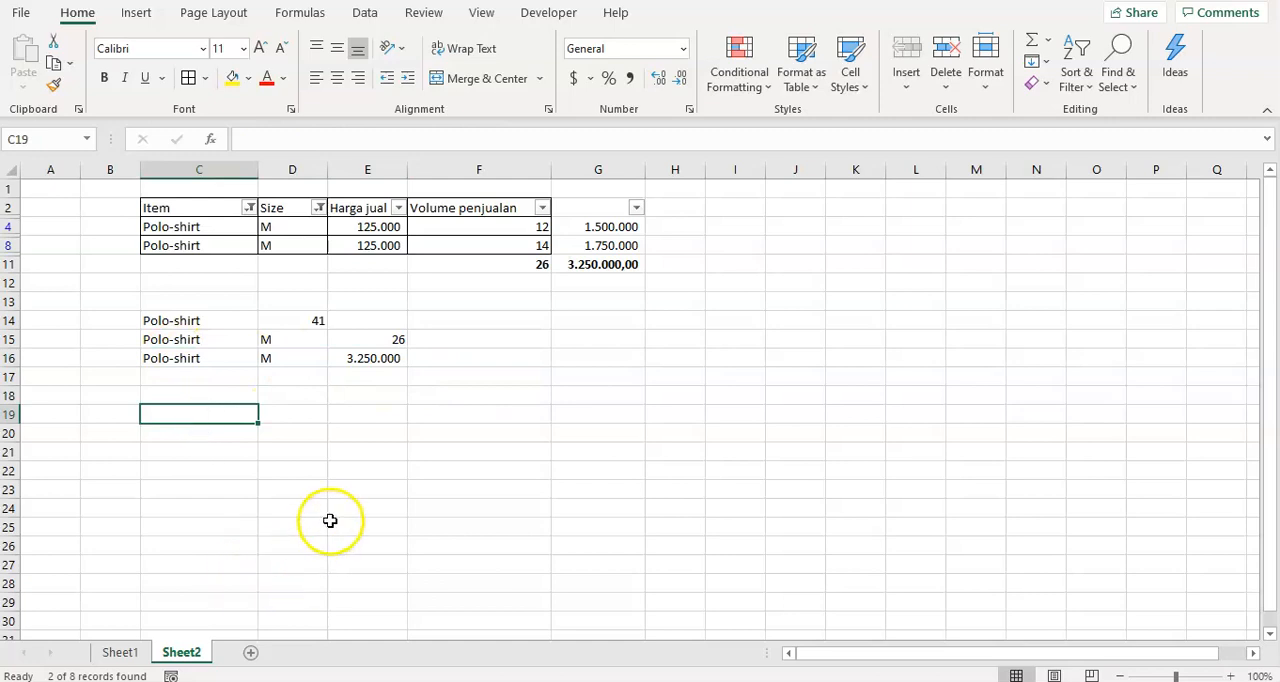
{"action": "left_click_drag", "start_coordinate": [214, 363], "coordinate": [346, 361]}
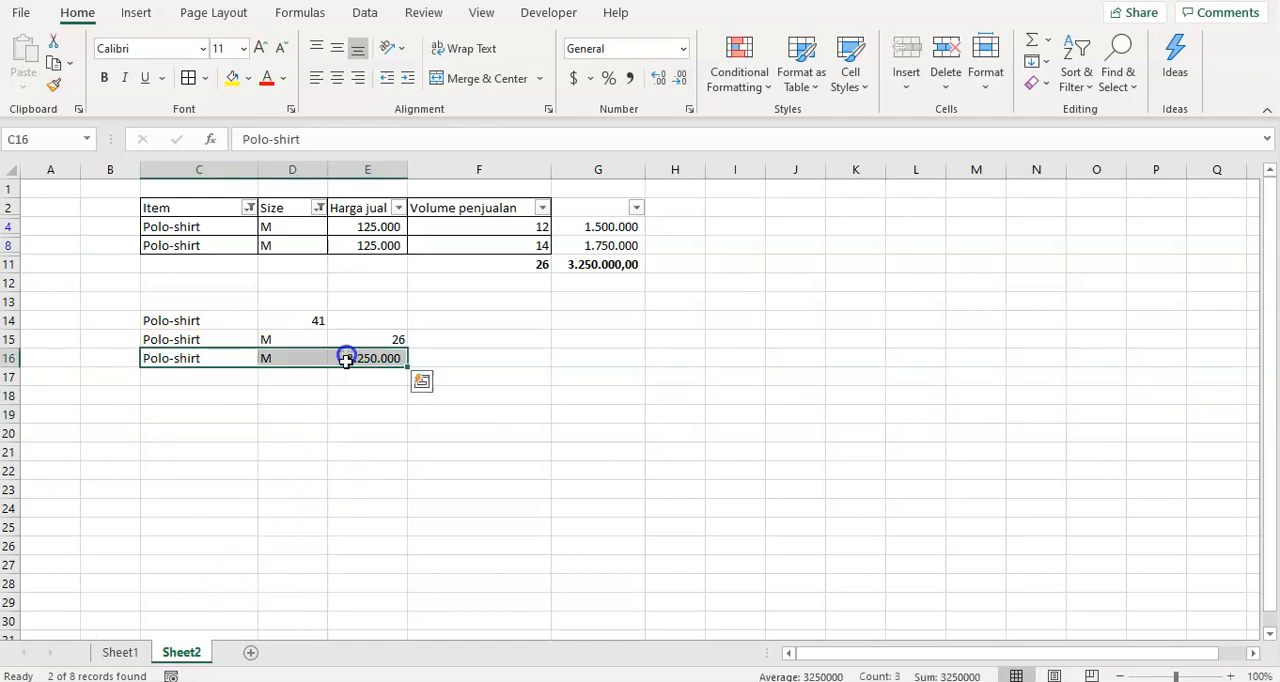
Clear the contents of cells I2:J2 on Sheet1.
{"action": "left_click", "coordinate": [130, 660]}
{"action": "left_click_drag", "start_coordinate": [573, 208], "coordinate": [641, 210]}
{"action": "key", "text": "Delete"}
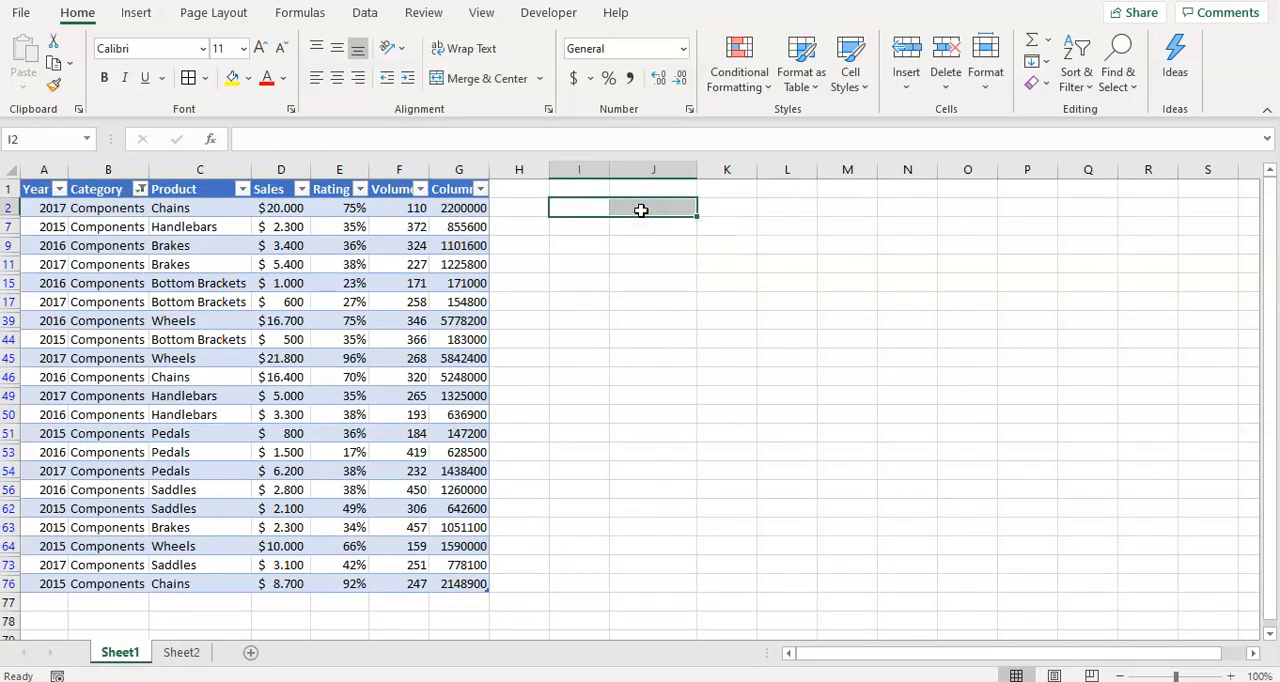
Reset the table's Category filter to show all categories.
{"action": "key", "text": "Left"}
{"action": "key", "text": "Left"}
{"action": "key", "text": "Left"}
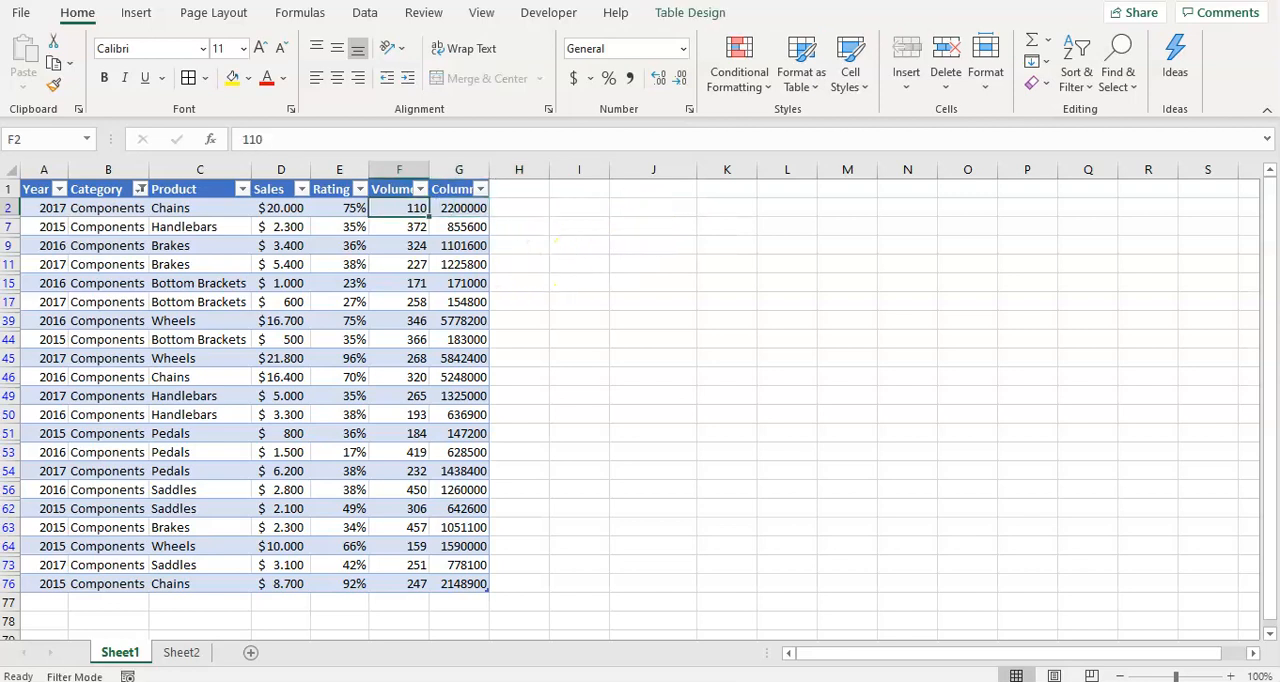
{"action": "left_click", "coordinate": [143, 191]}
{"action": "left_click", "coordinate": [53, 410]}
{"action": "left_click", "coordinate": [130, 585]}
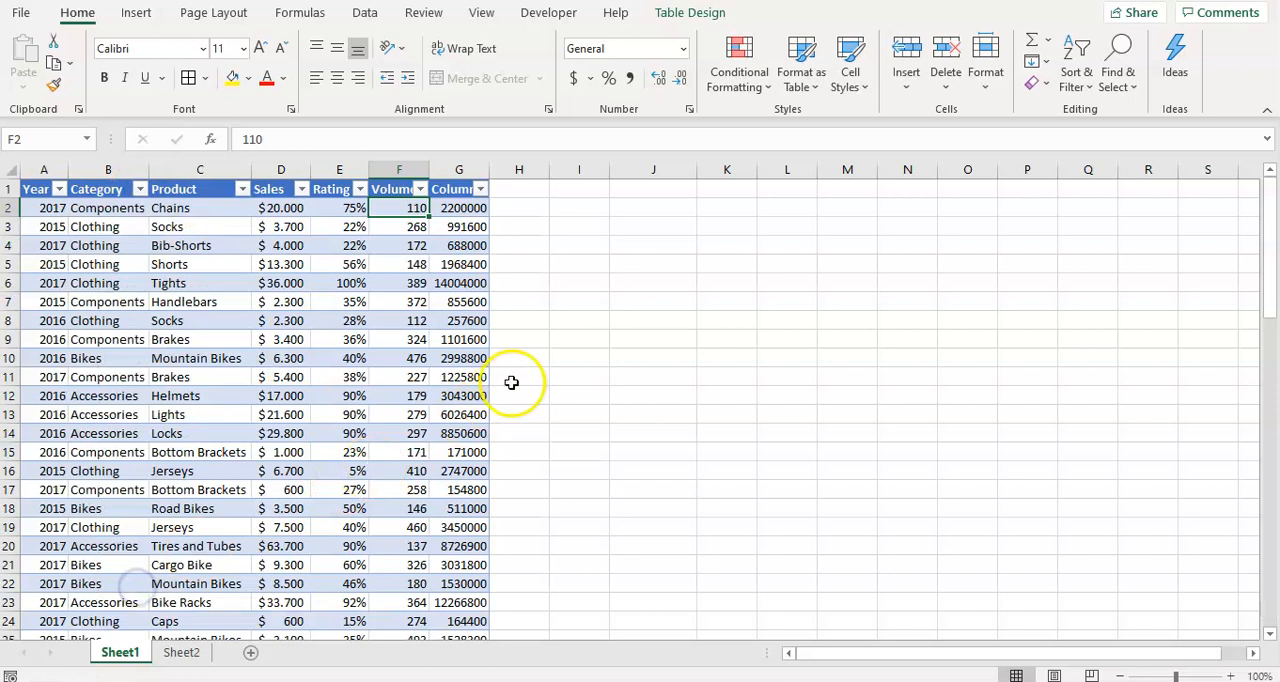
Delete the calculated Sales times Volume column G from the Sheet1 table.
{"action": "left_click", "coordinate": [336, 266]}
{"action": "left_click", "coordinate": [472, 208]}
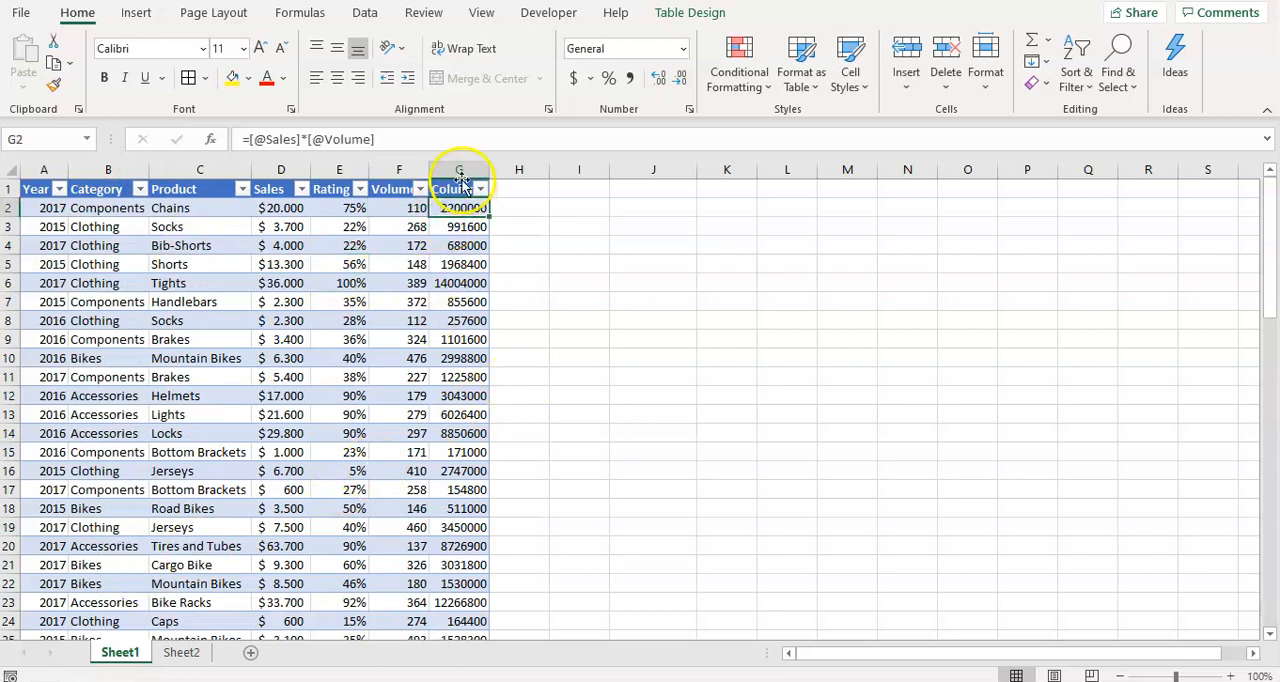
{"action": "left_click", "coordinate": [457, 171]}
{"action": "right_click", "coordinate": [456, 172]}
{"action": "left_click", "coordinate": [511, 354]}
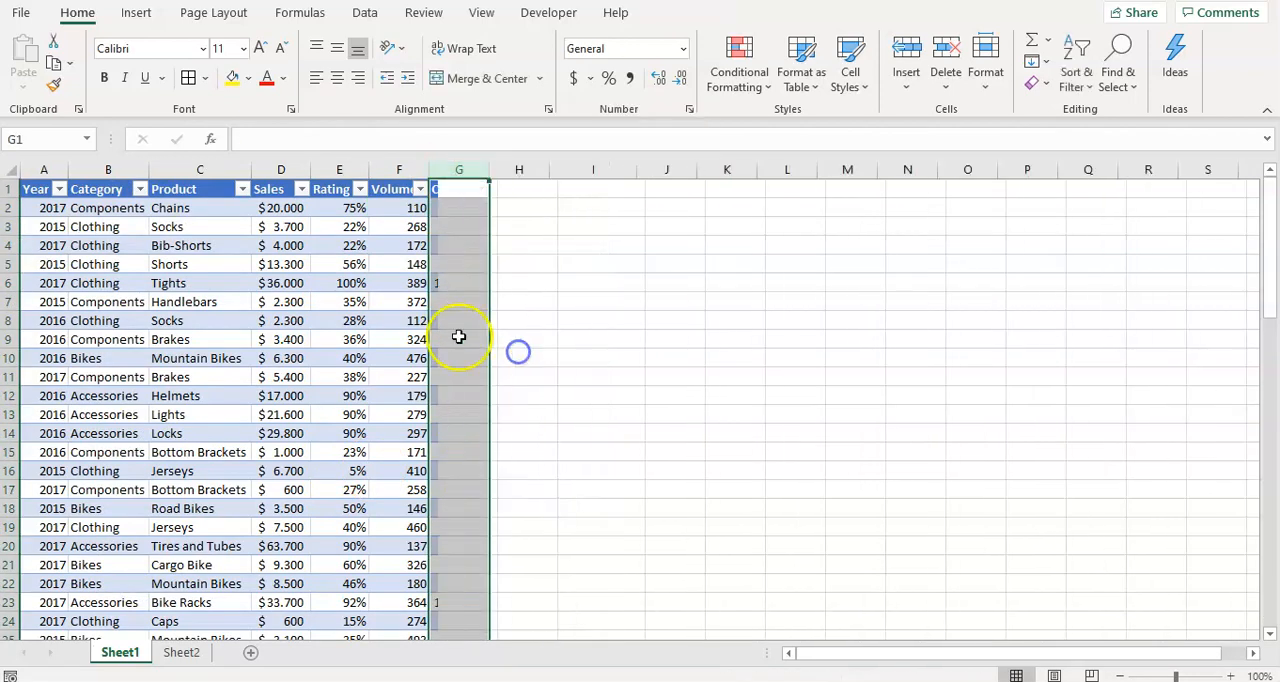
Examine the Category, Product, Sales and Volume columns of the Sheet1 table for possible summing criteria.
{"action": "left_click", "coordinate": [399, 320]}
{"action": "left_click", "coordinate": [404, 208]}
{"action": "left_click", "coordinate": [236, 210]}
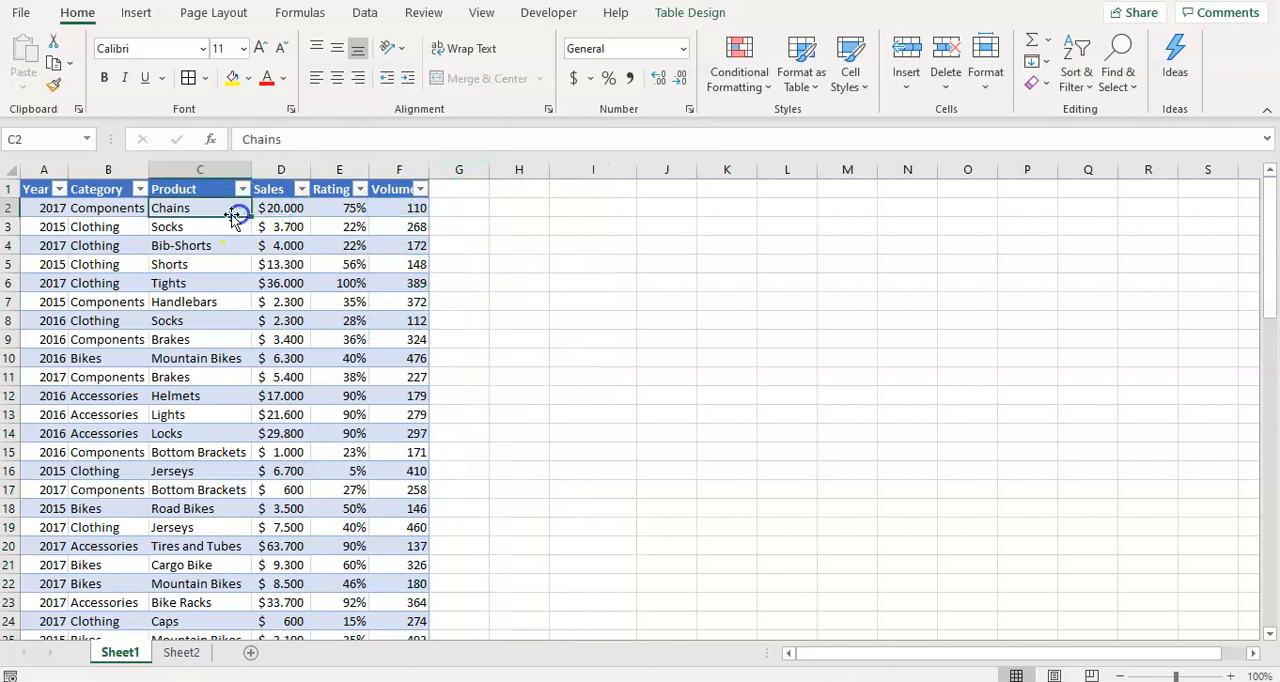
{"action": "left_click", "coordinate": [106, 282]}
{"action": "left_click", "coordinate": [509, 292]}
{"action": "left_click", "coordinate": [559, 203]}
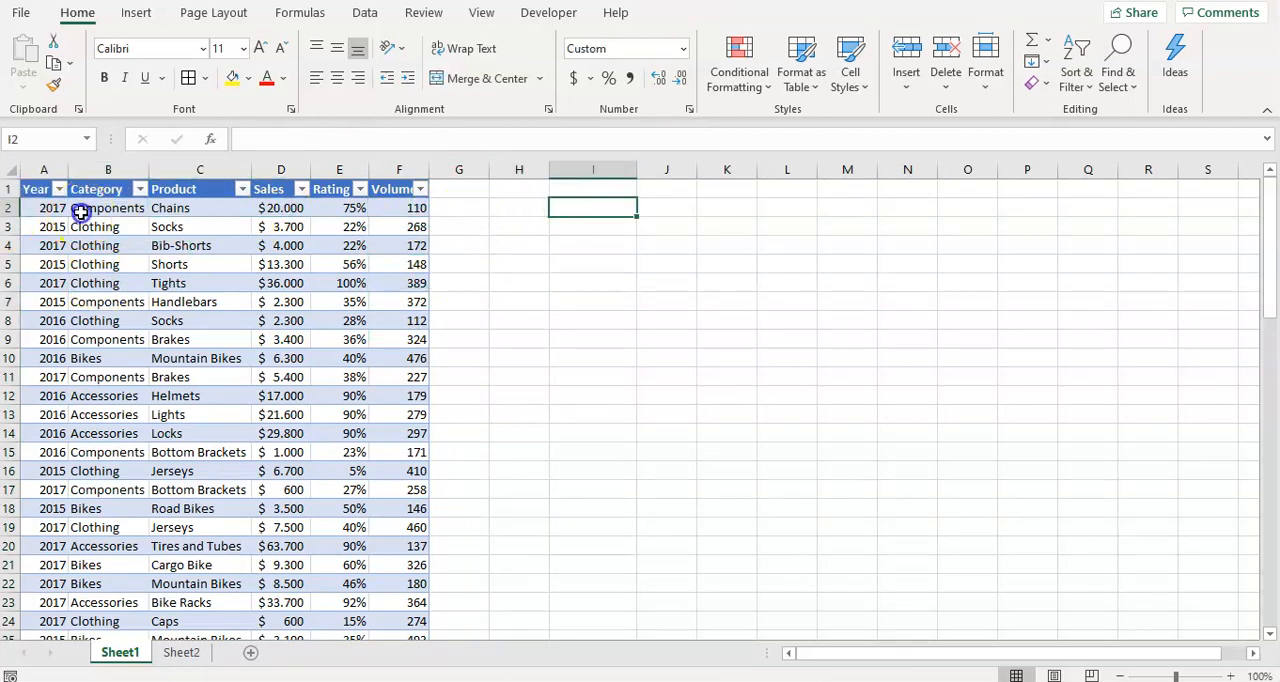
{"action": "left_click", "coordinate": [98, 246]}
{"action": "left_click", "coordinate": [117, 336]}
{"action": "left_click", "coordinate": [105, 413]}
{"action": "left_click", "coordinate": [120, 246]}
{"action": "left_click", "coordinate": [118, 208]}
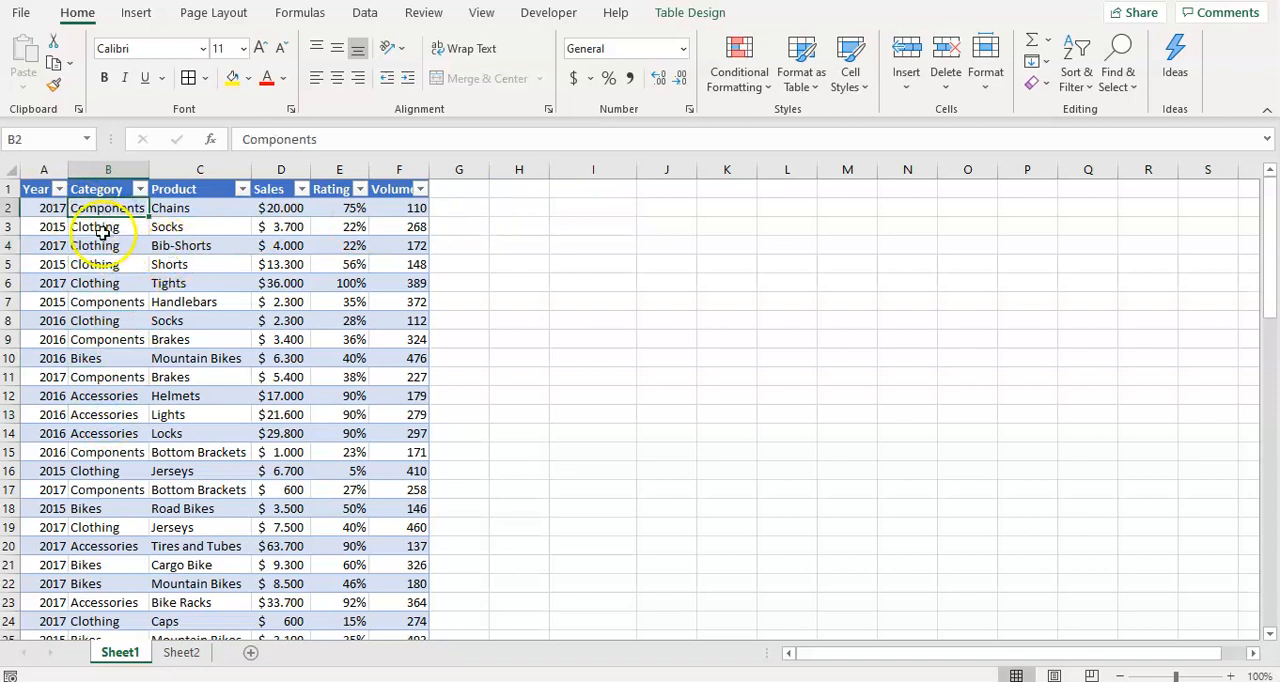
{"action": "left_click", "coordinate": [284, 209]}
{"action": "left_click", "coordinate": [285, 246]}
{"action": "left_click", "coordinate": [285, 302]}
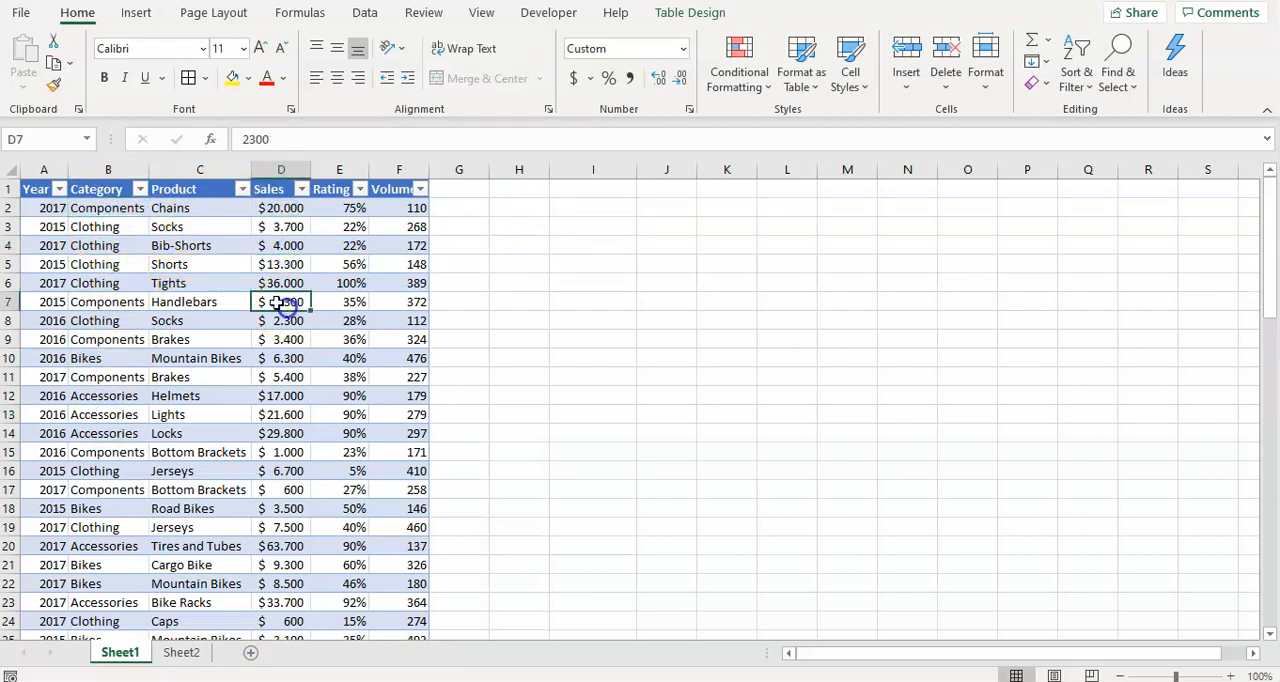
{"action": "left_click", "coordinate": [110, 209]}
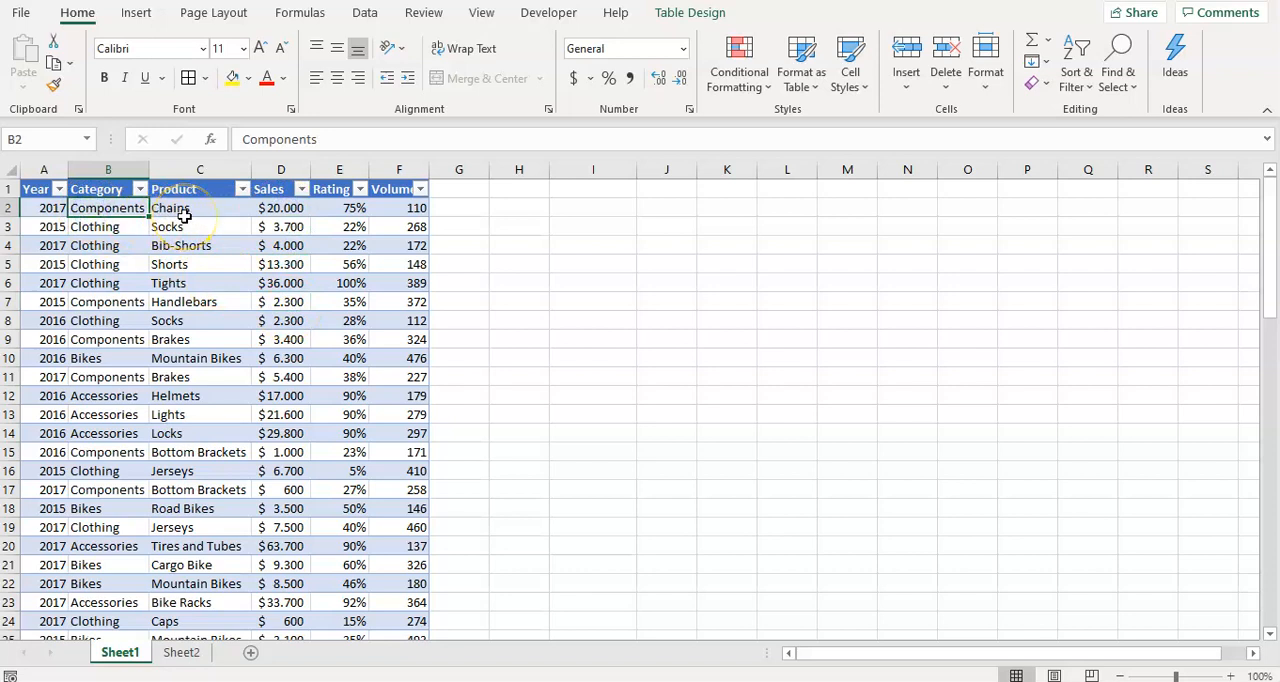
{"action": "left_click", "coordinate": [201, 304]}
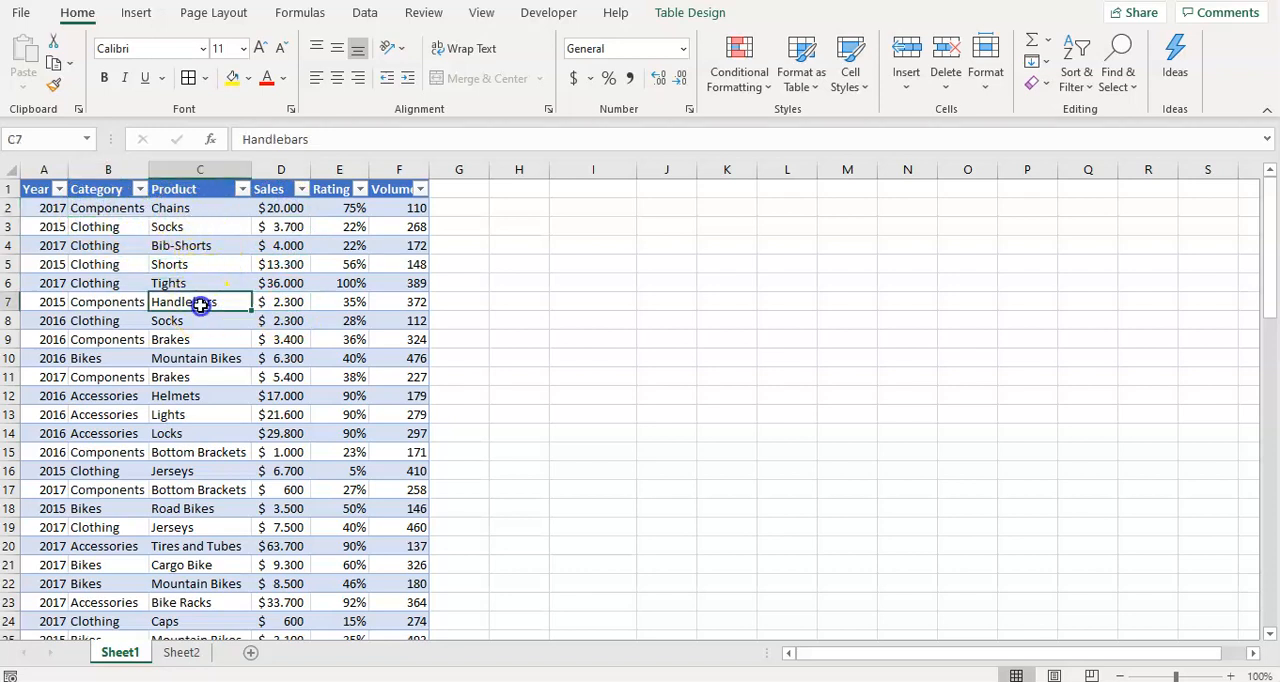
Enter the criterion Components in H2 and widen column H to fit the text.
{"action": "left_click", "coordinate": [510, 208]}
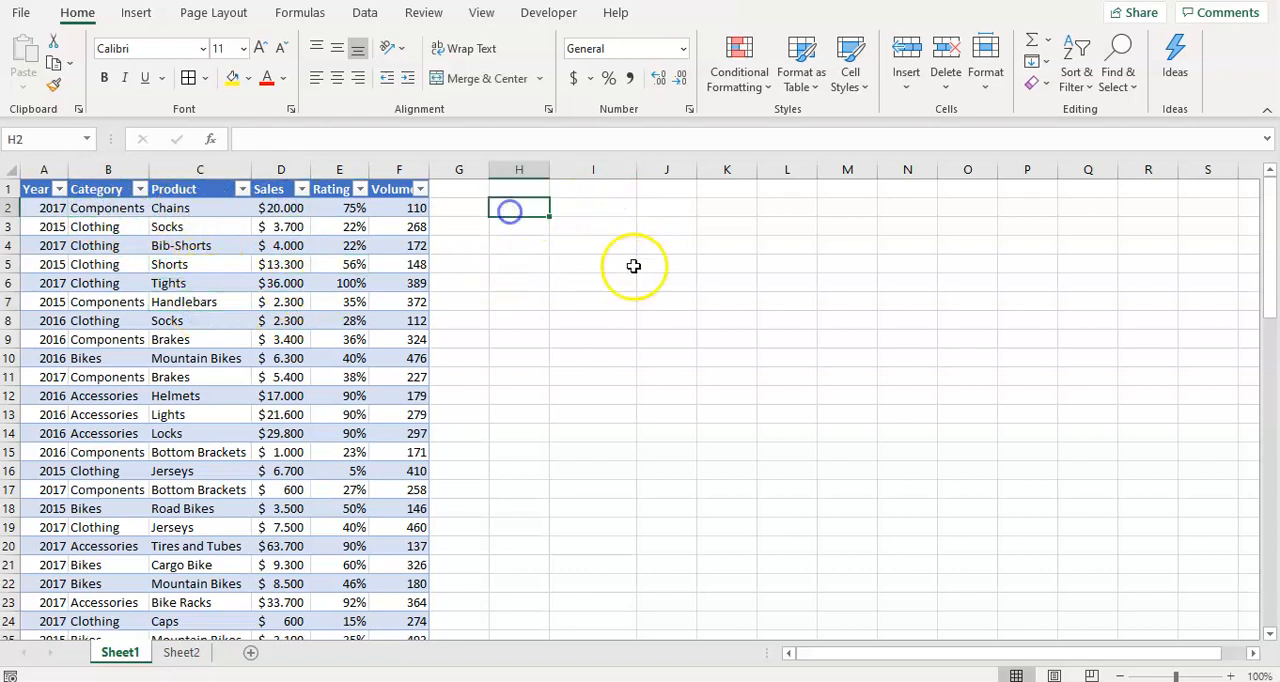
{"action": "type", "text": "Com"}
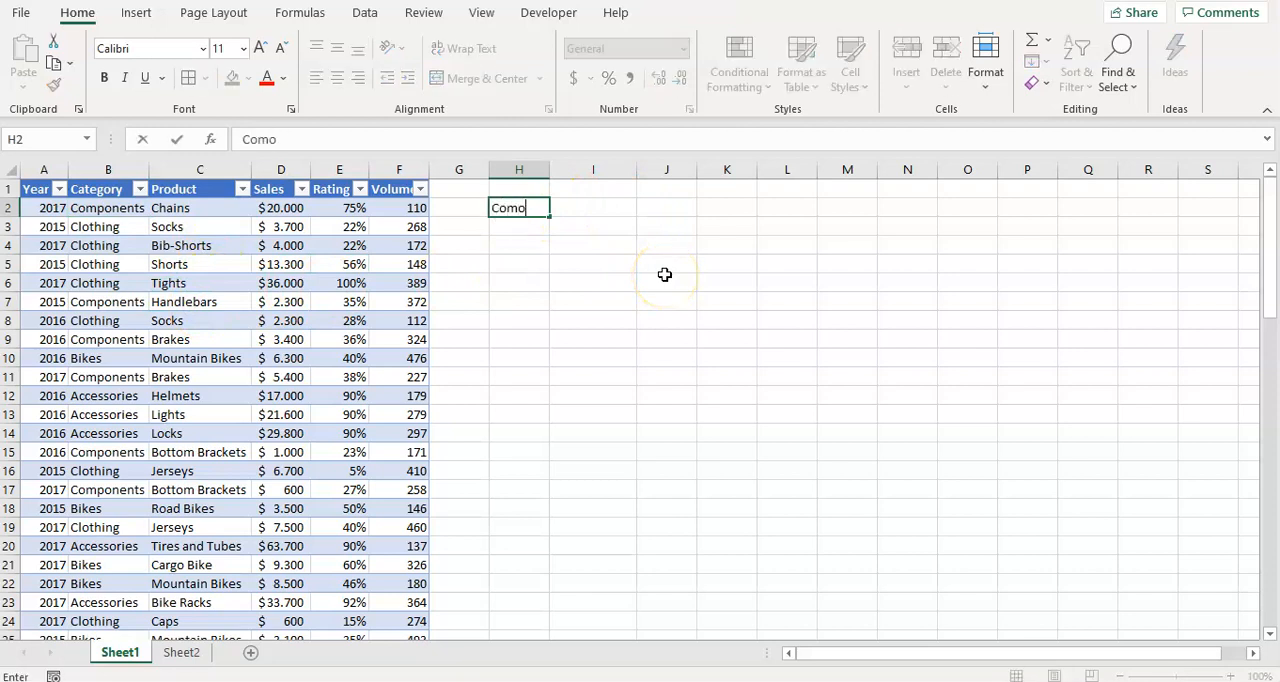
{"action": "type", "text": "ponents"}
{"action": "key", "text": "Return"}
{"action": "key", "text": "Up"}
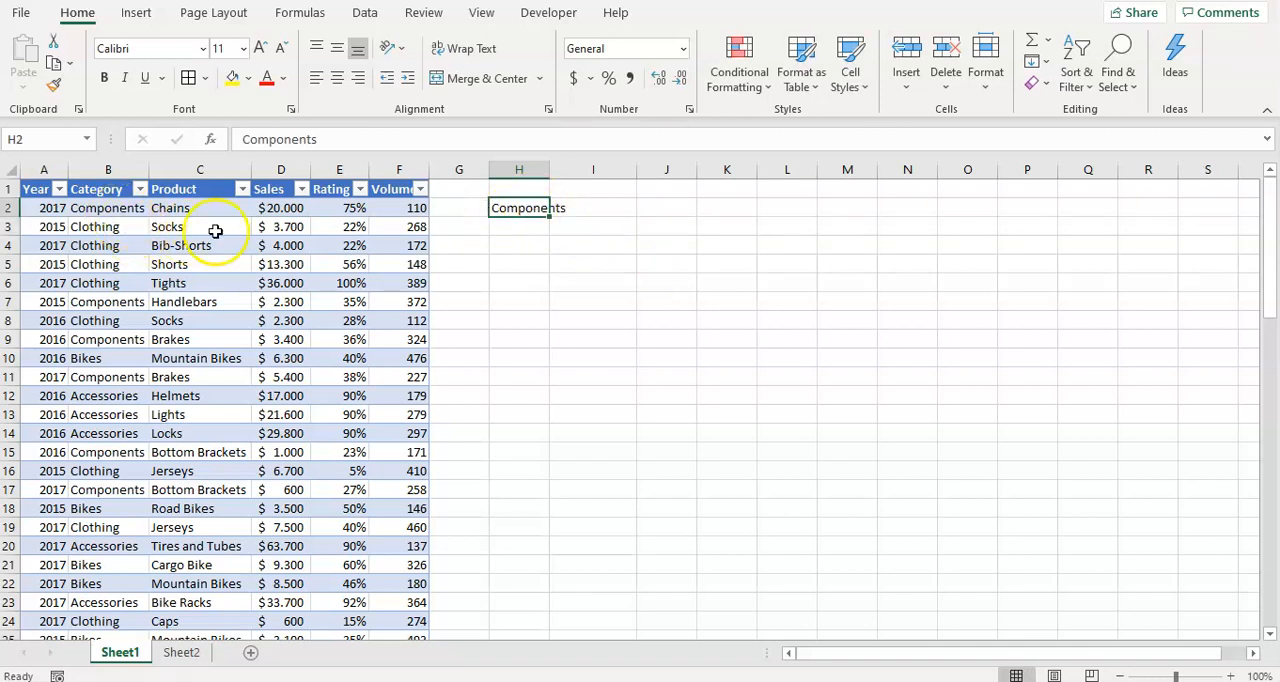
{"action": "left_click_drag", "start_coordinate": [549, 169], "coordinate": [623, 169]}
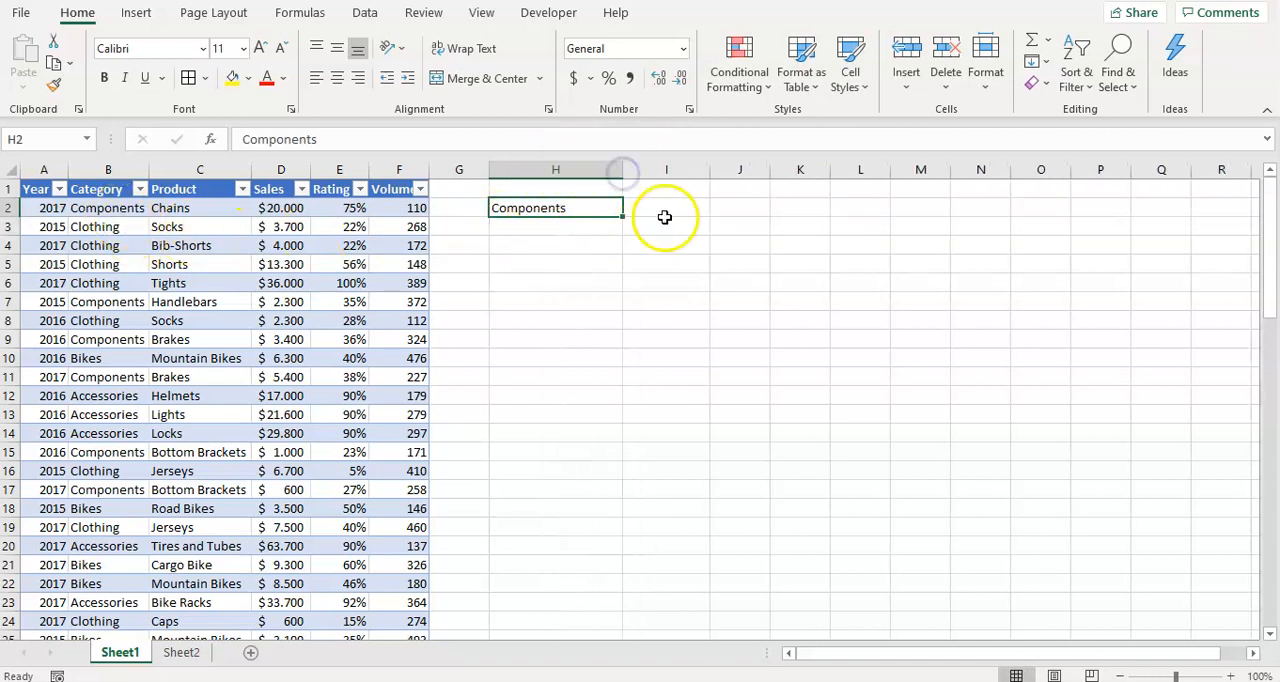
Enter the product criterion Handlebars in cell I2, beside the Components criterion.
{"action": "left_click", "coordinate": [669, 206]}
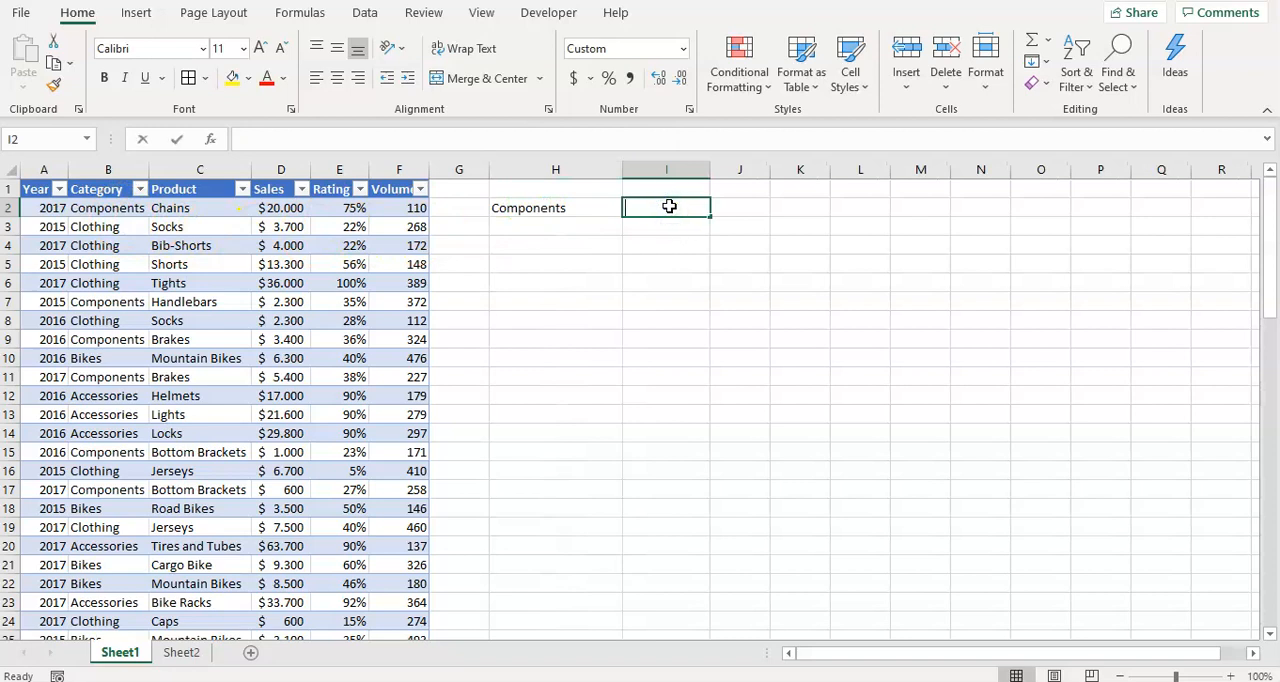
{"action": "type", "text": "Han"}
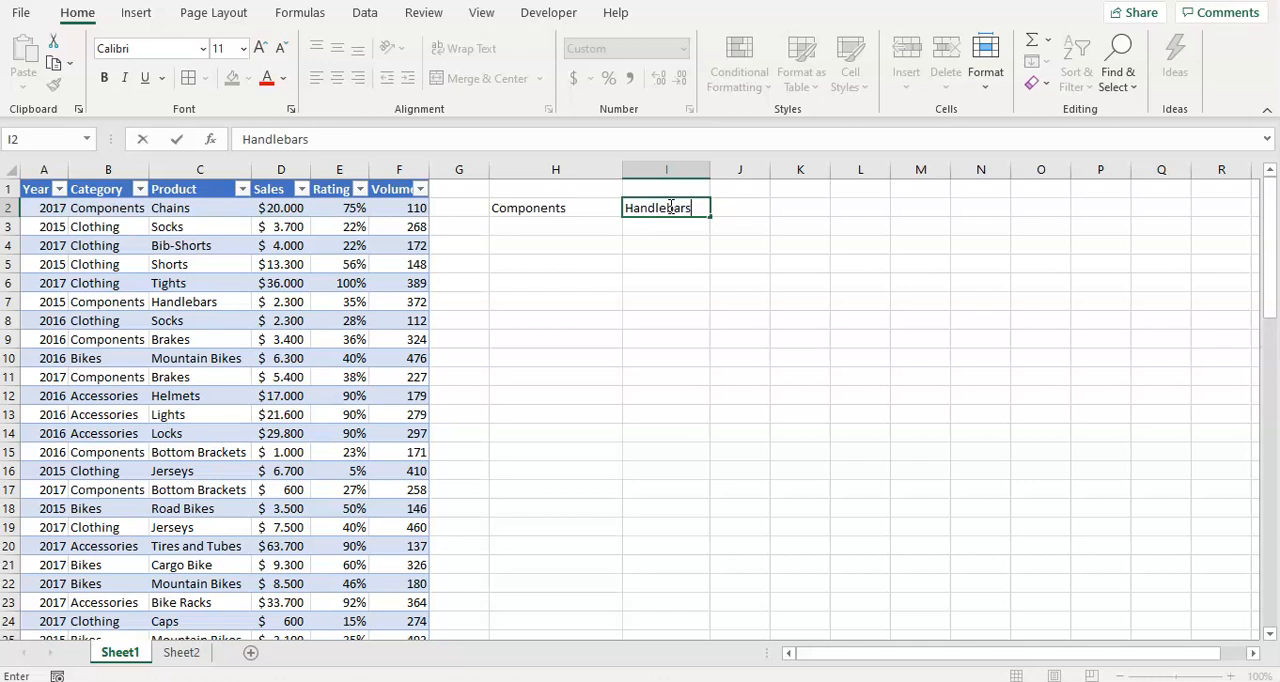
{"action": "type", "text": "dlebars"}
{"action": "key", "text": "Return"}
{"action": "left_click", "coordinate": [669, 207]}
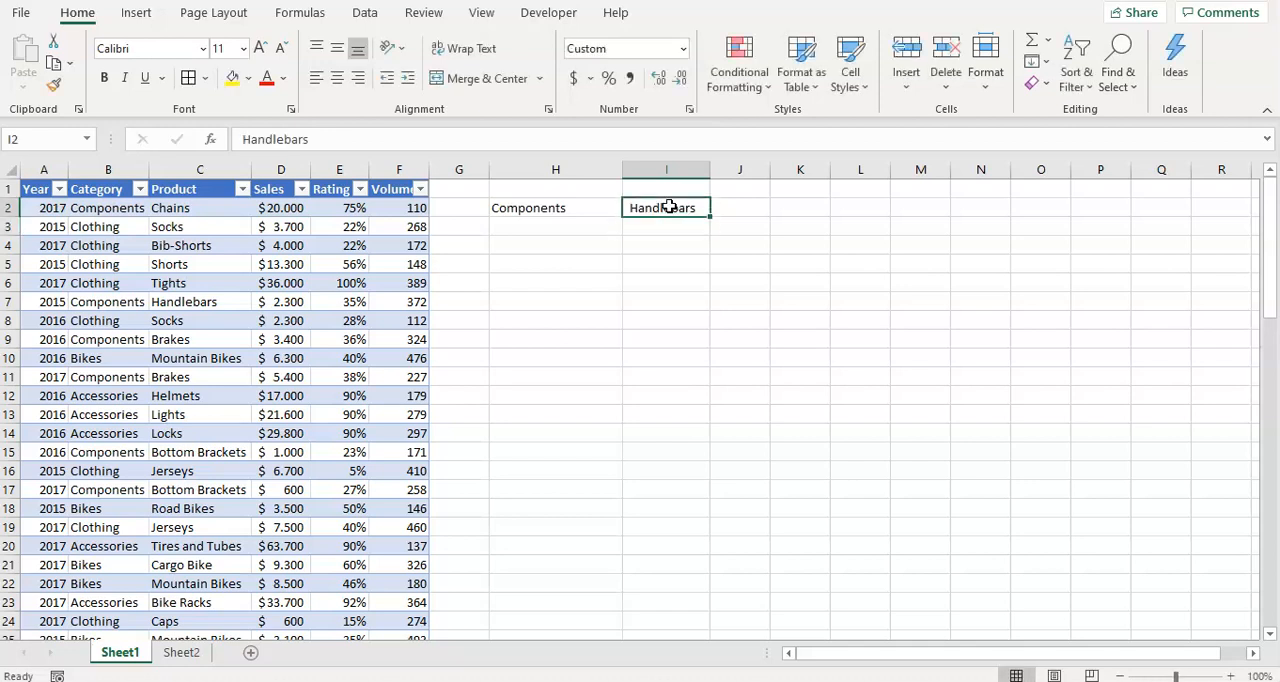
Begin a SUMPRODUCT formula in J2 with a condition comparing the table's whole Category column to H2.
{"action": "left_click", "coordinate": [748, 208]}
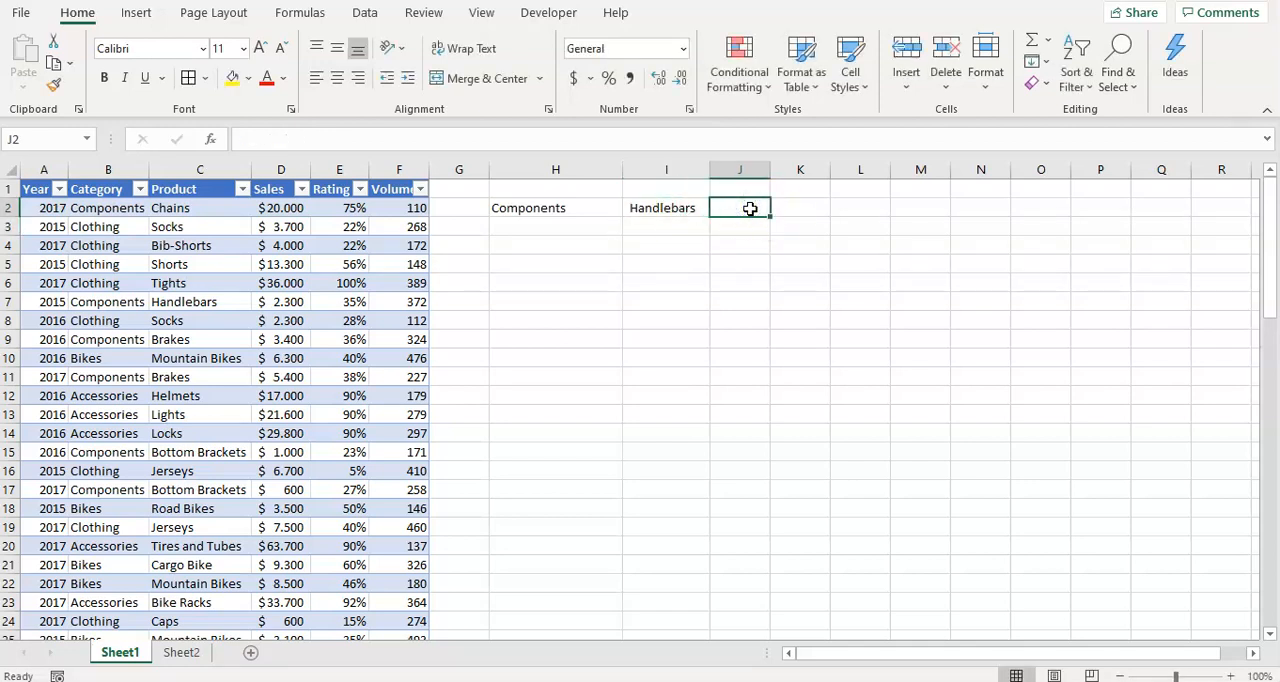
{"action": "type", "text": "=sumpro"}
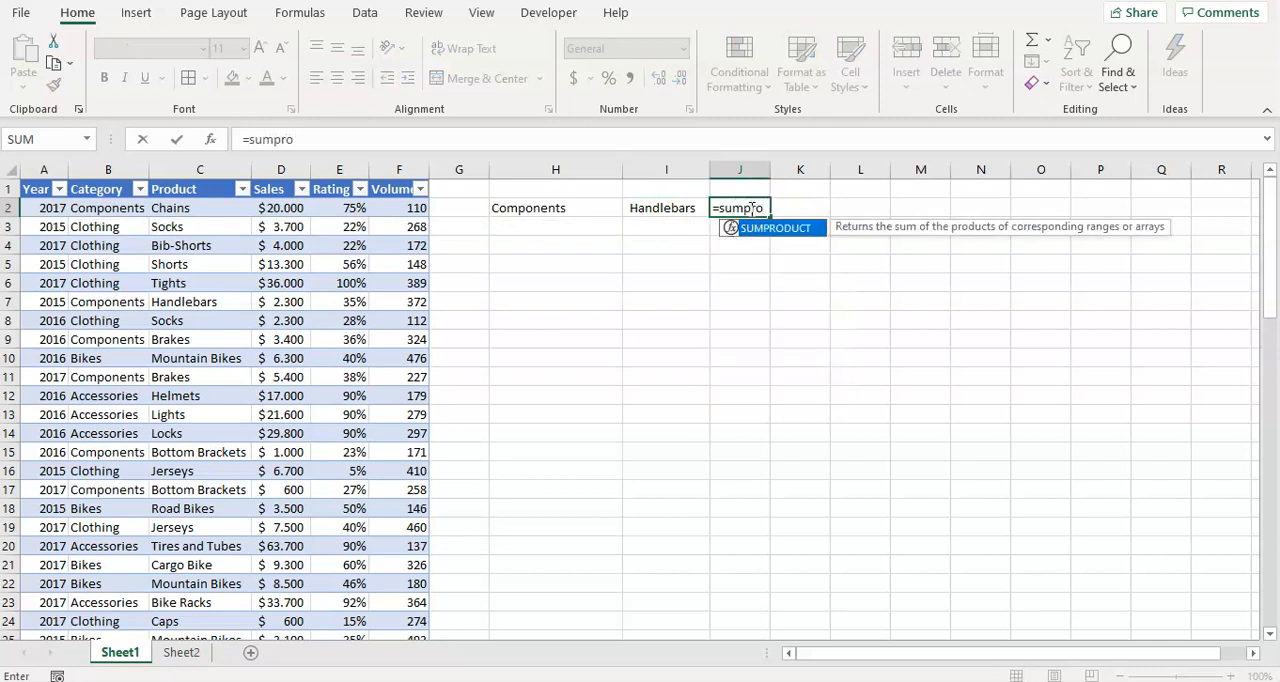
{"action": "type", "text": "duct(("}
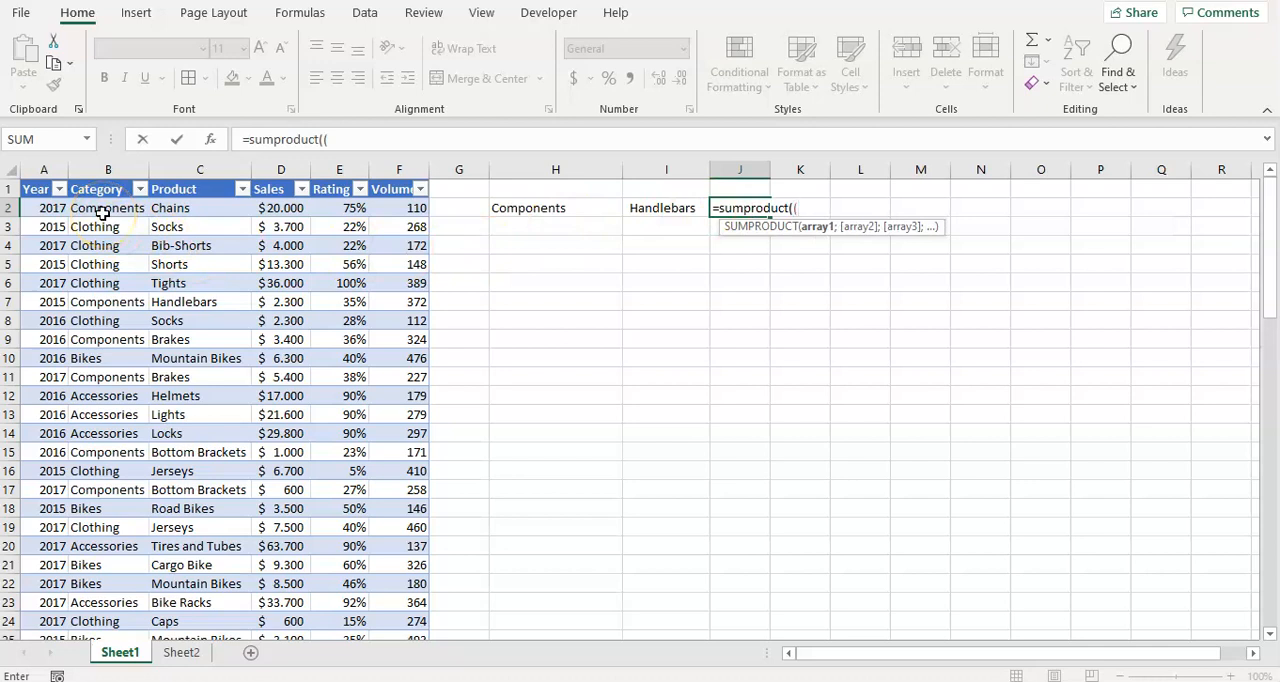
{"action": "left_click", "coordinate": [102, 213]}
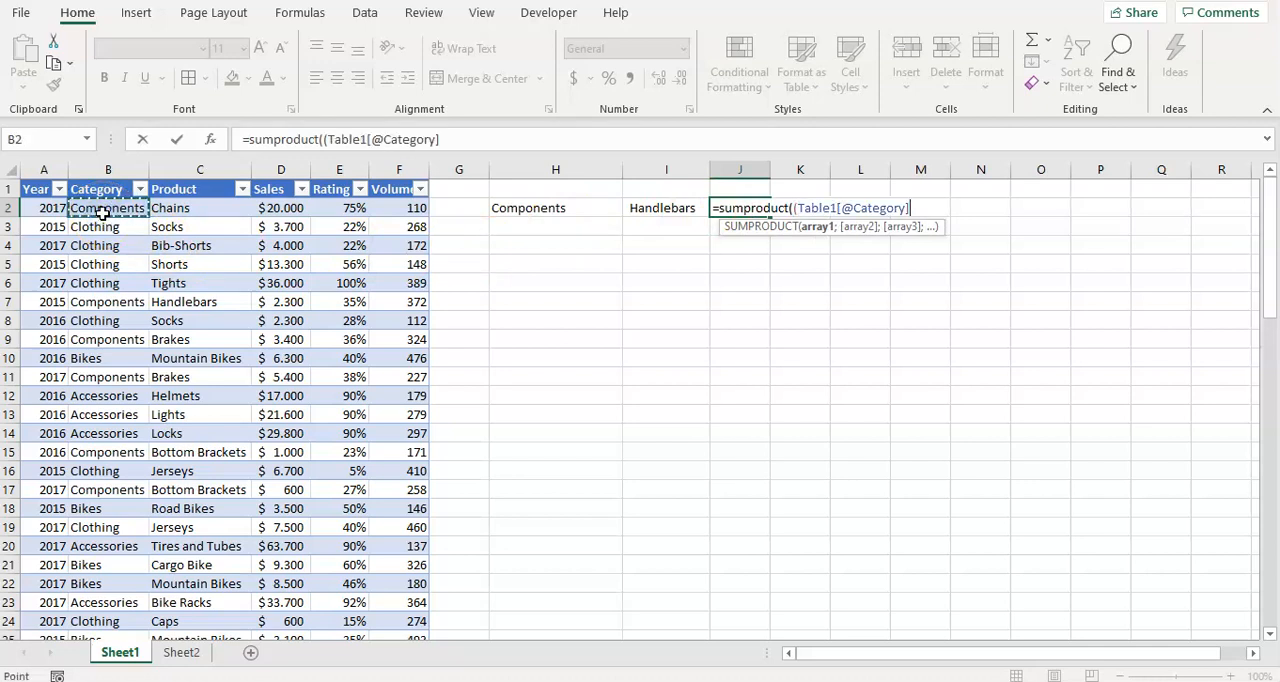
{"action": "key", "text": "ctrl+shift+Down"}
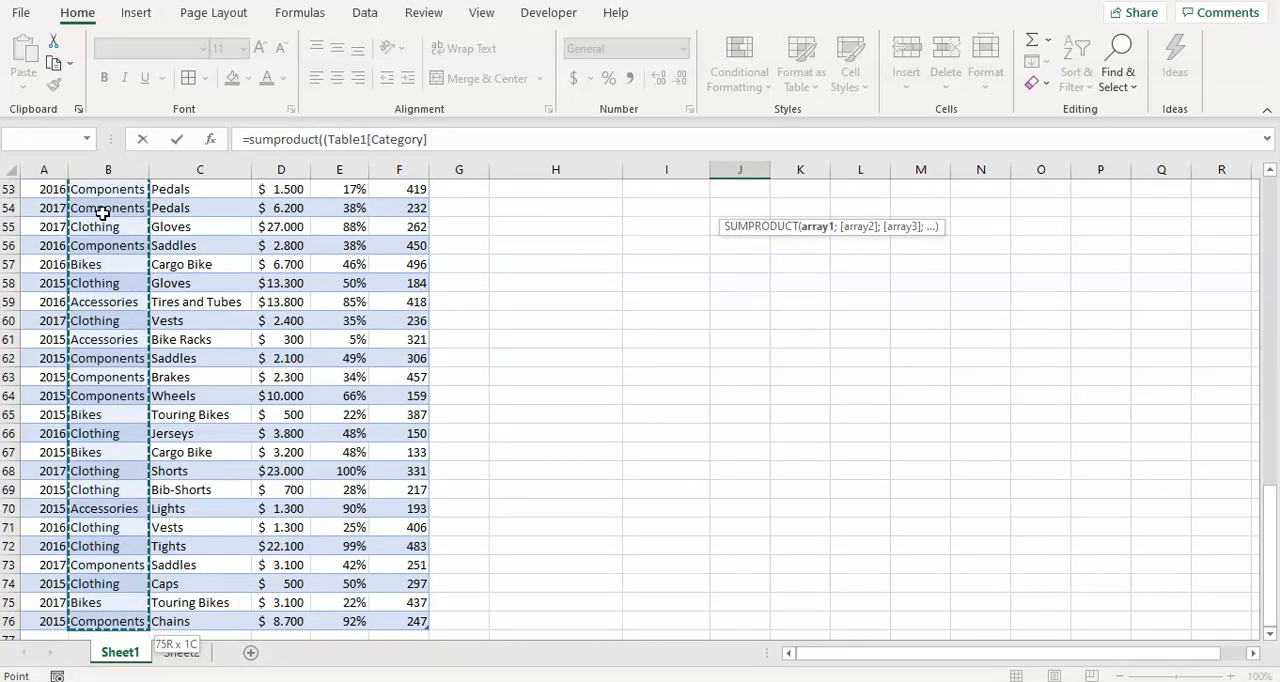
{"action": "type", "text": "="}
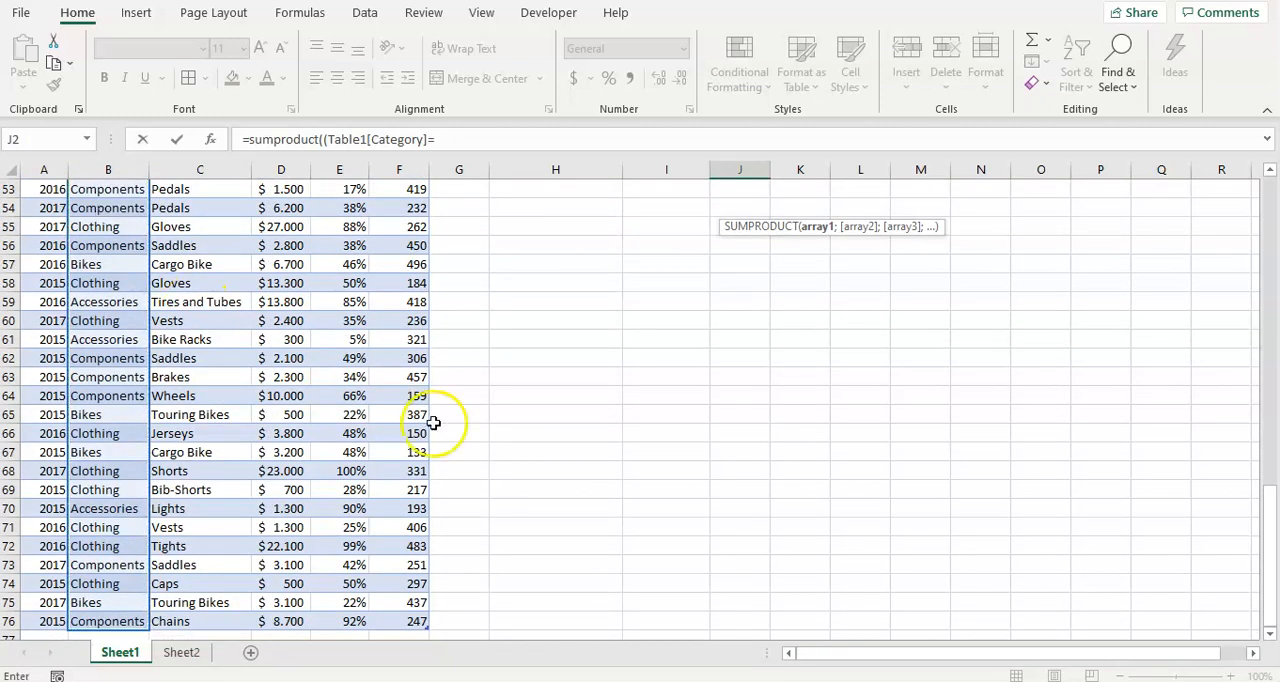
{"action": "scroll", "coordinate": [534, 423], "scroll_direction": "up", "scroll_amount": 17}
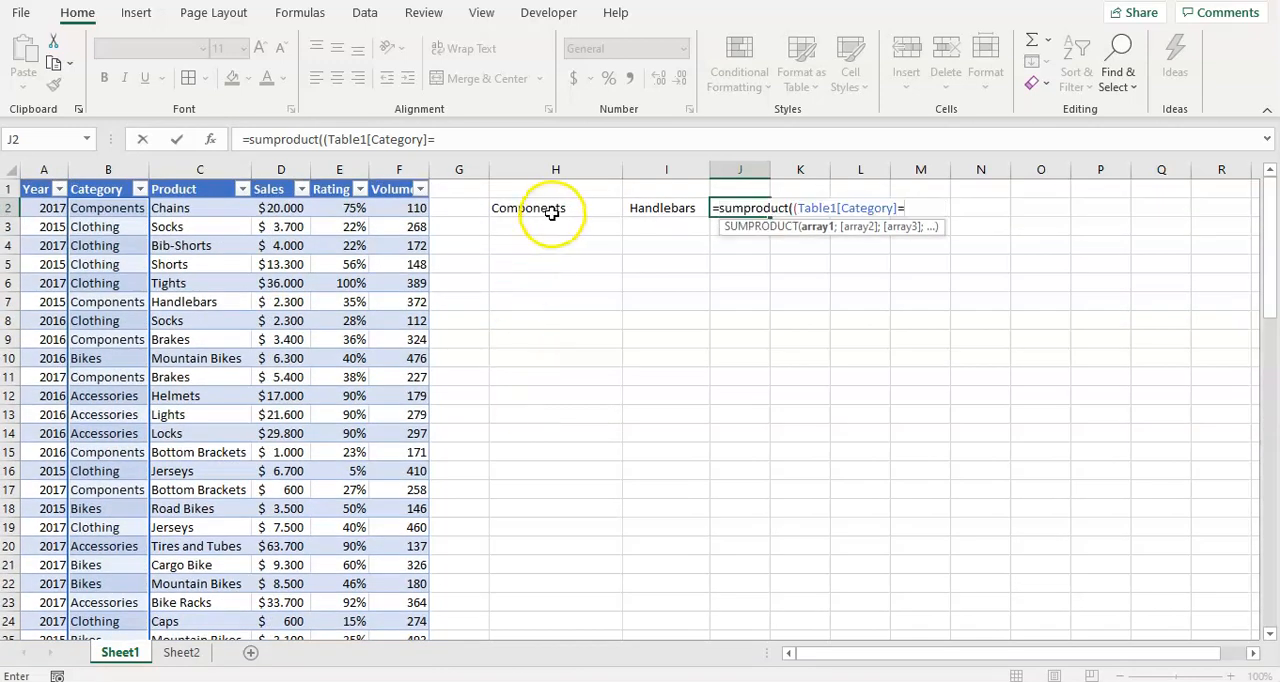
{"action": "left_click", "coordinate": [551, 210]}
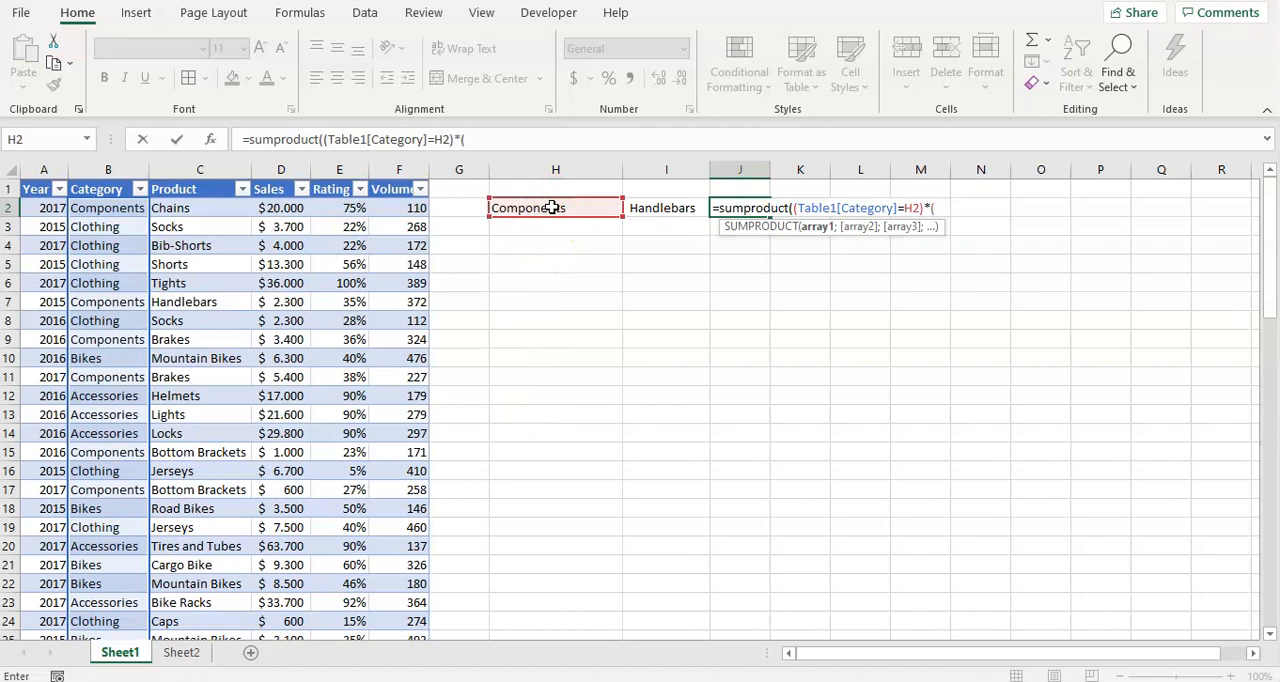
Multiply the J2 formula's category condition by a second condition comparing the whole Product column to I2.
{"action": "type", "text": "*("}
{"action": "left_click", "coordinate": [181, 208]}
{"action": "key", "text": "ctrl+shift+Down"}
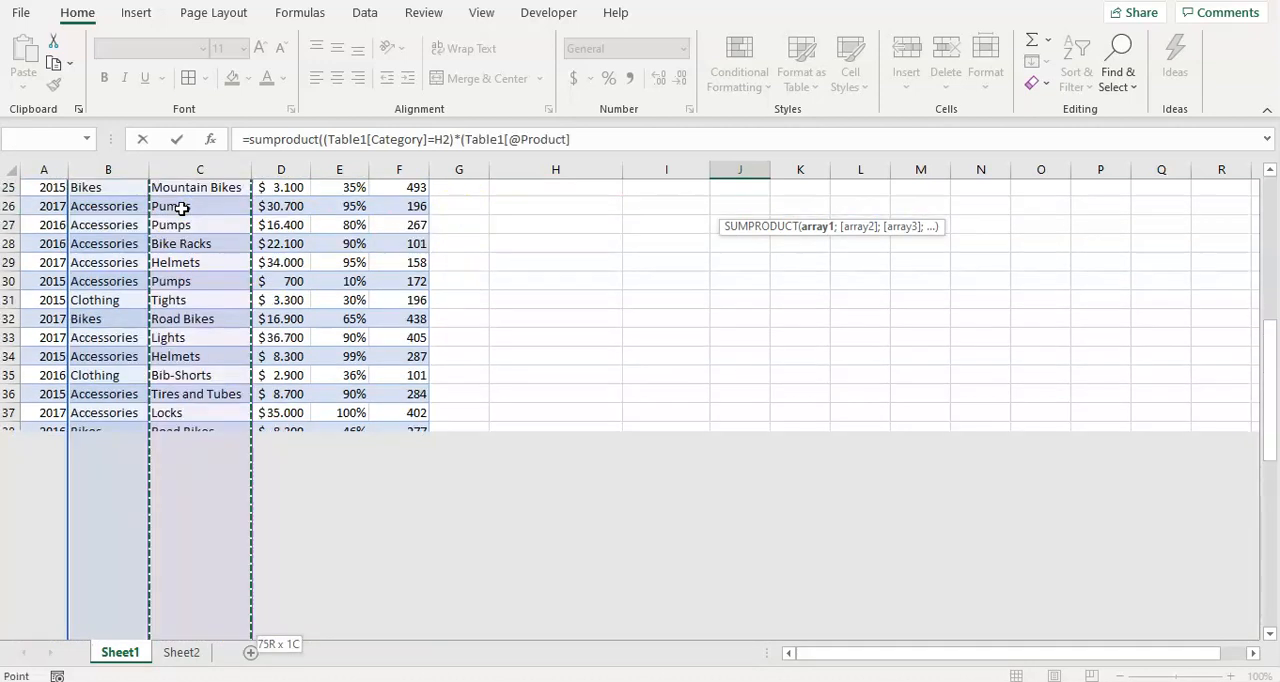
{"action": "type", "text": "="}
{"action": "scroll", "coordinate": [376, 374], "scroll_direction": "up", "scroll_amount": 17}
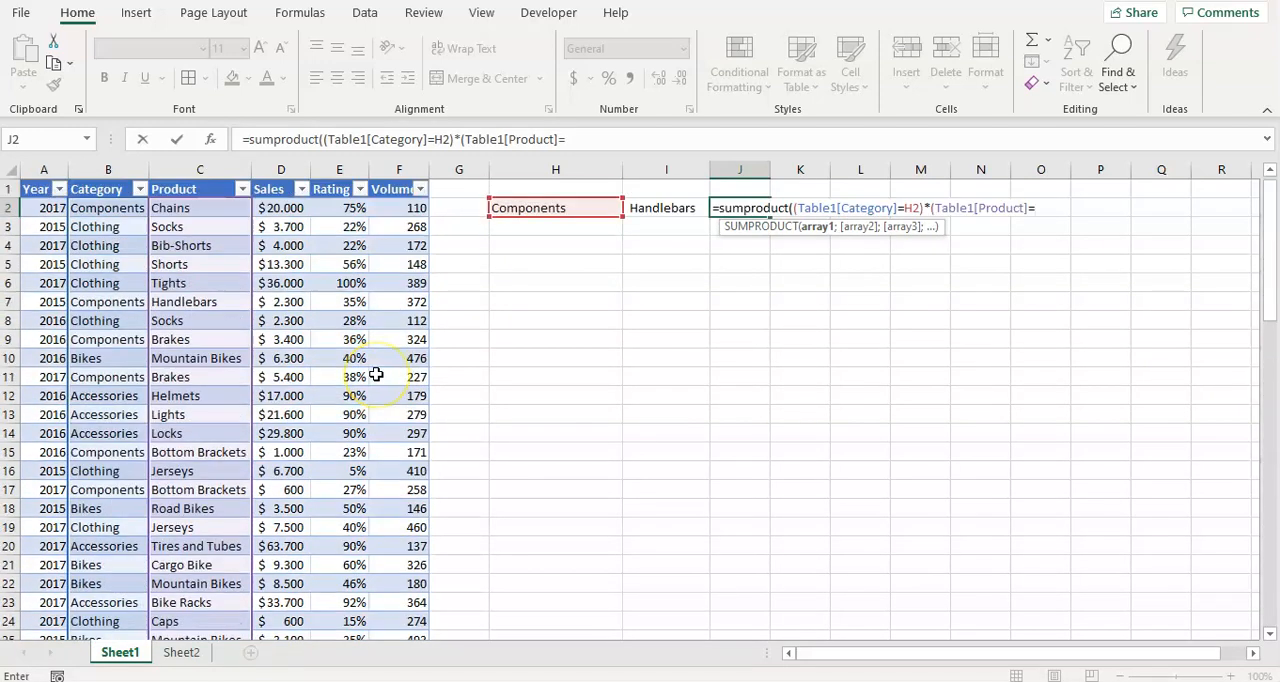
{"action": "left_click", "coordinate": [673, 208]}
{"action": "type", "text": ")*"}
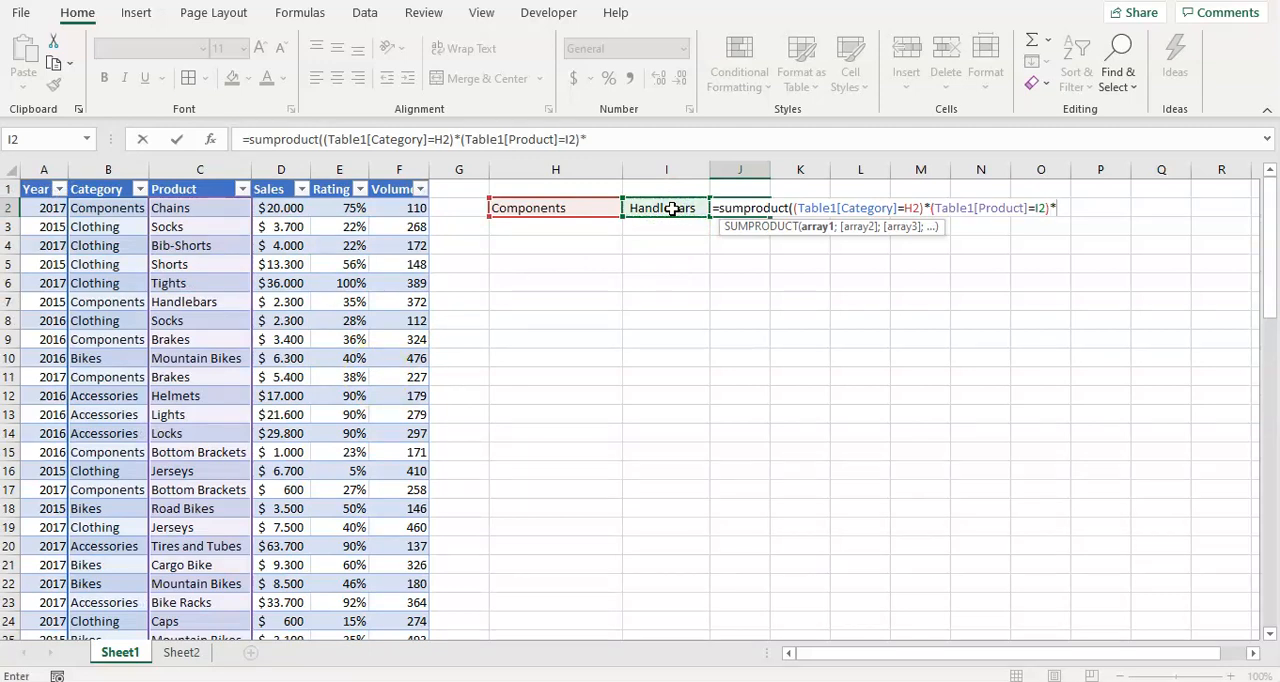
Complete the J2 formula by multiplying both conditions by the whole Sales column, and apply the comma number style to the cell.
{"action": "left_click", "coordinate": [295, 206]}
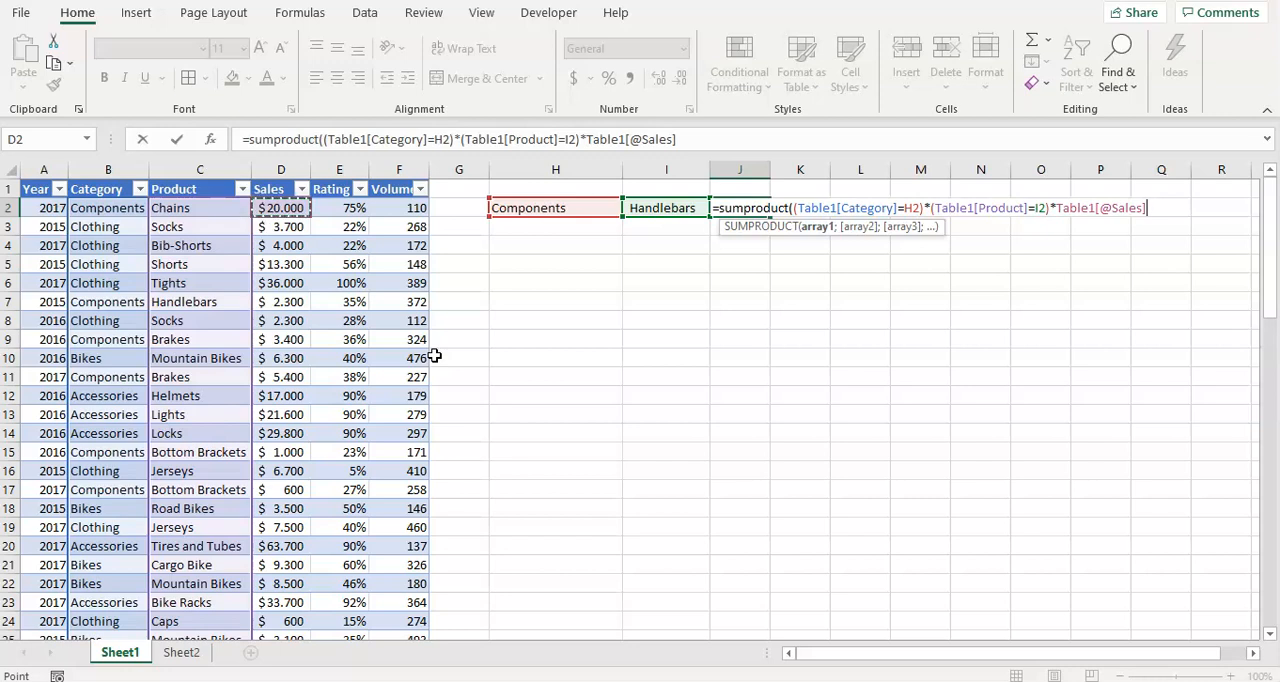
{"action": "key", "text": "ctrl+shift+Down"}
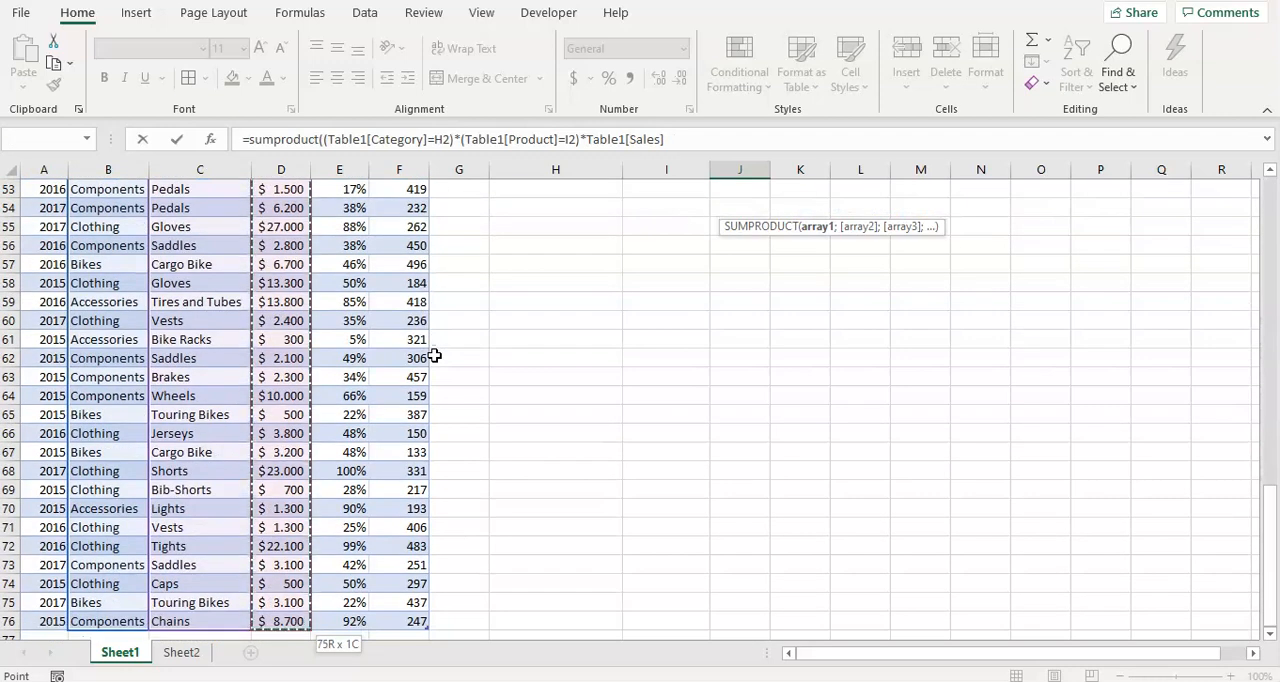
{"action": "type", "text": ")"}
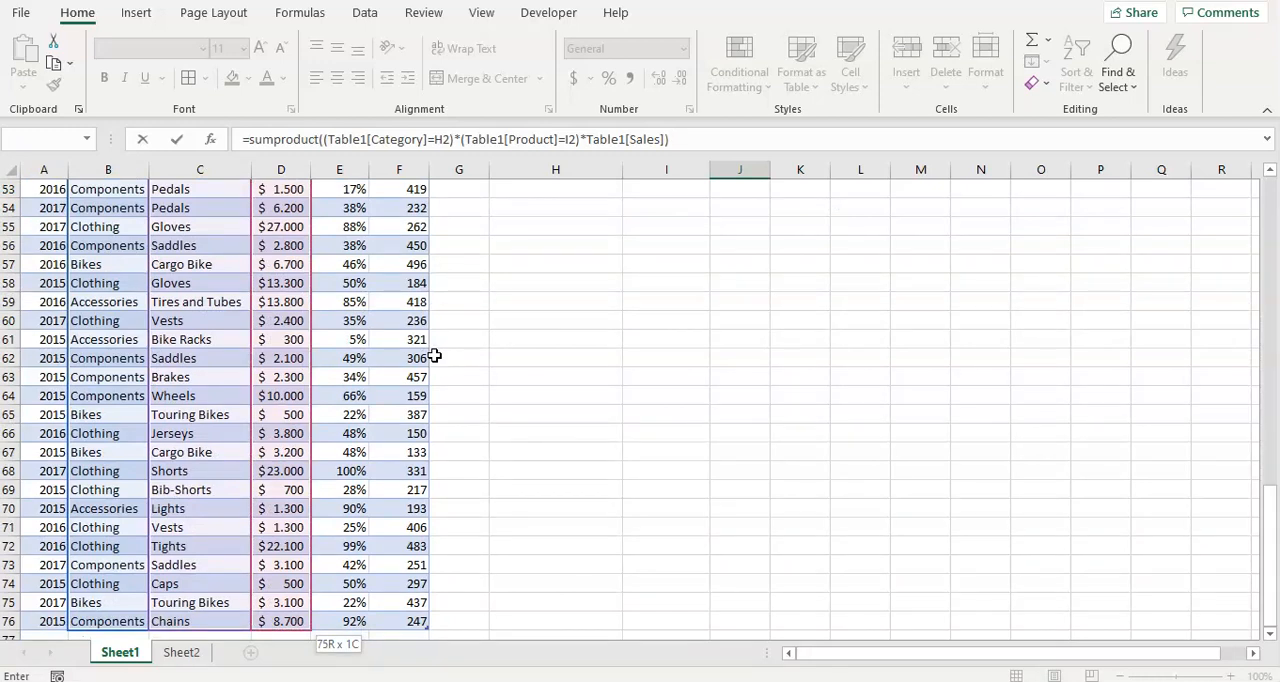
{"action": "key", "text": "ctrl+Return"}
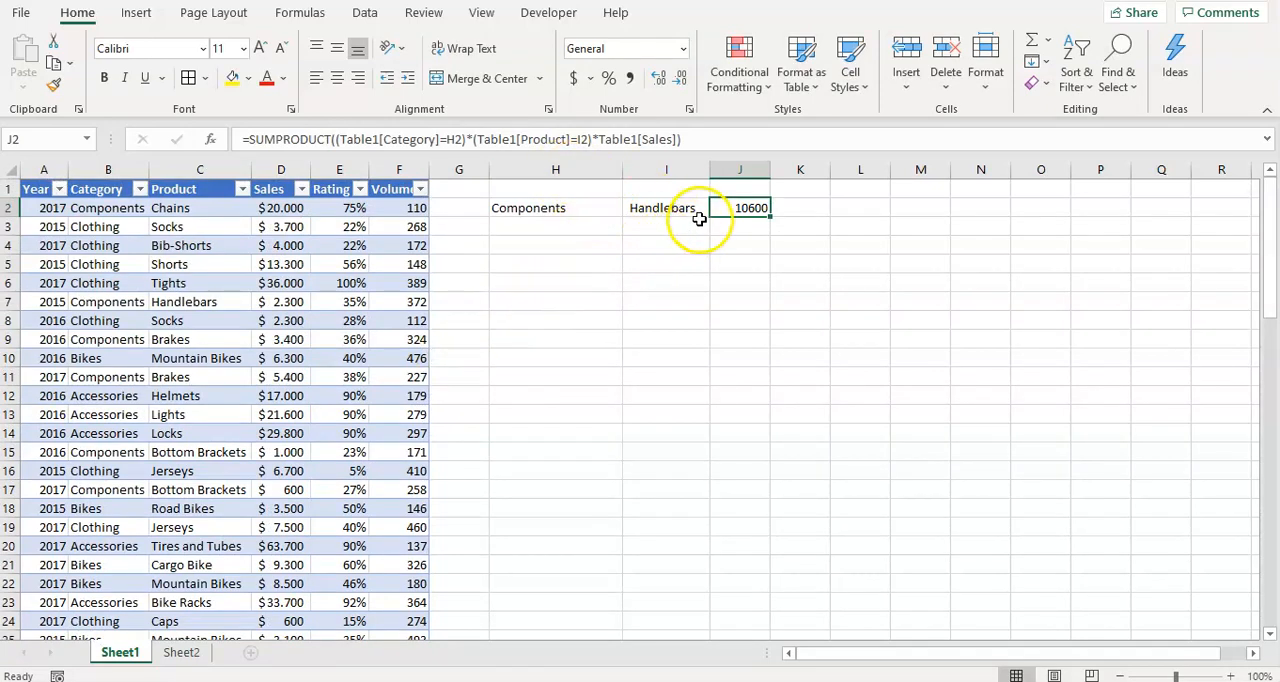
{"action": "left_click", "coordinate": [629, 78]}
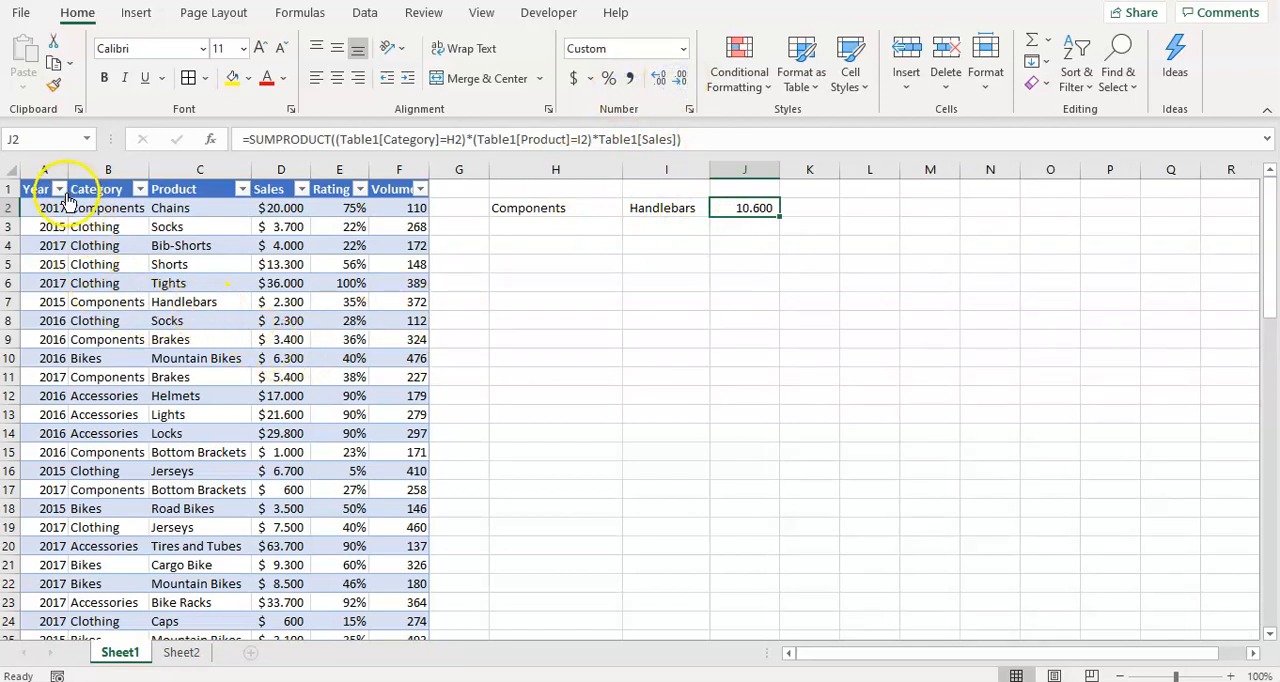
Filter the table's Category column to show only Components.
{"action": "left_click", "coordinate": [140, 189]}
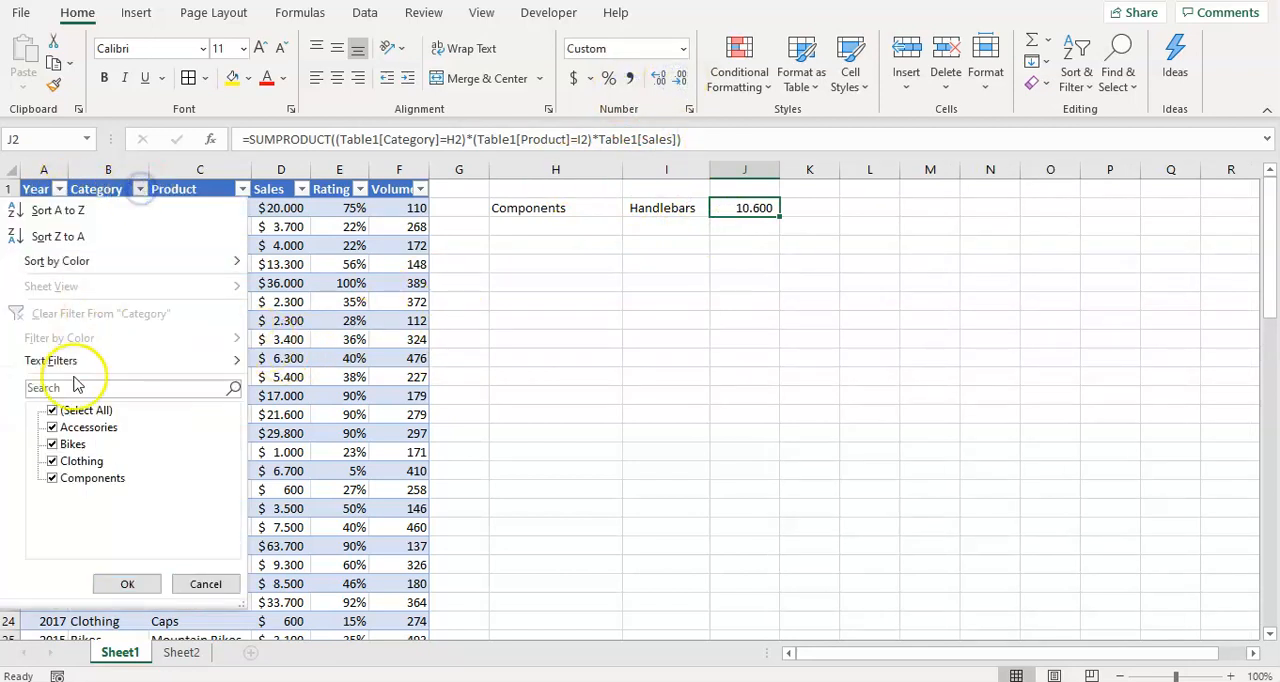
{"action": "left_click", "coordinate": [53, 410]}
{"action": "left_click", "coordinate": [53, 478]}
{"action": "left_click", "coordinate": [128, 584]}
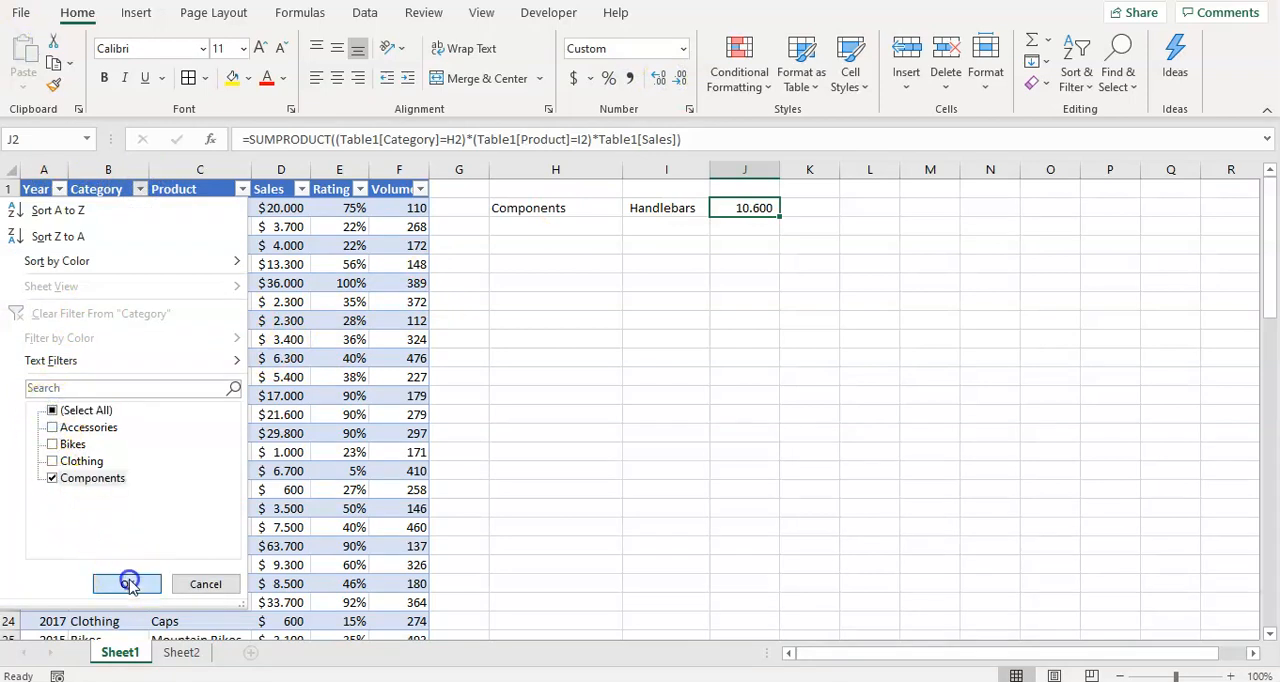
Filter the table's Product column to show only Handlebars.
{"action": "left_click", "coordinate": [242, 189]}
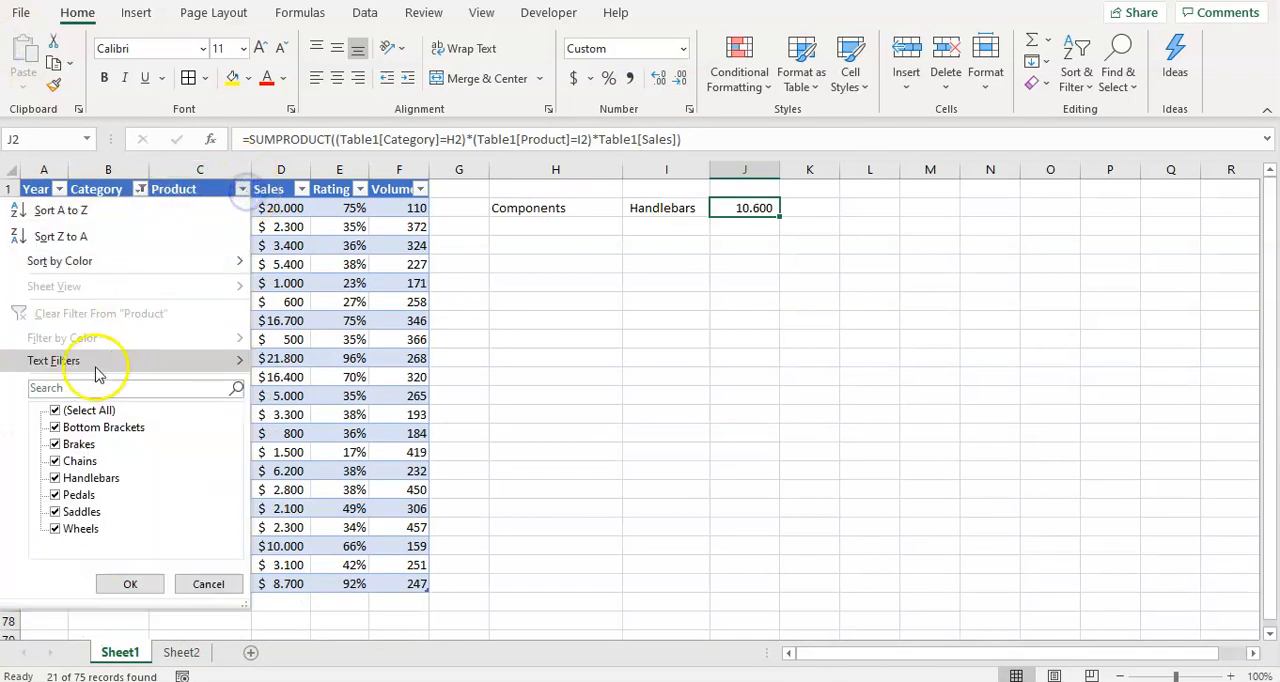
{"action": "left_click", "coordinate": [55, 410]}
{"action": "left_click", "coordinate": [55, 478]}
{"action": "left_click", "coordinate": [130, 584]}
{"action": "left_click", "coordinate": [345, 377]}
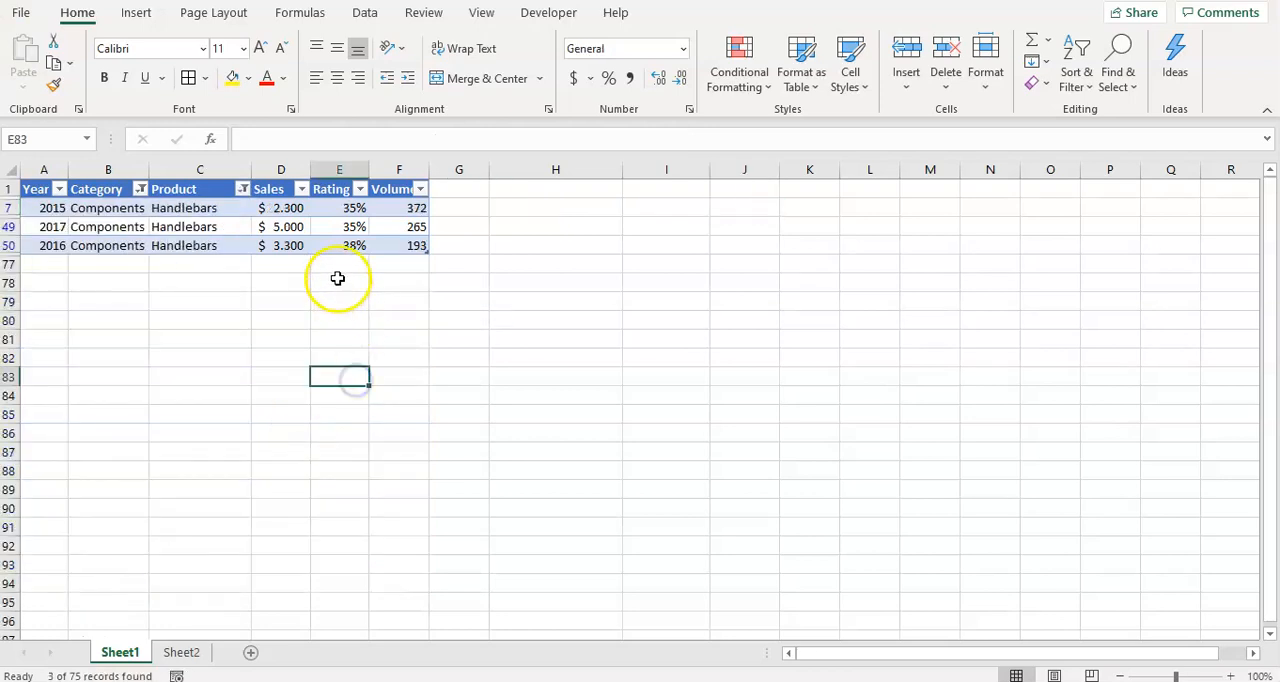
Check the filtered Sales values and total them in D77 with =SUBTOTAL(9;D7:D50).
{"action": "left_click", "coordinate": [296, 208]}
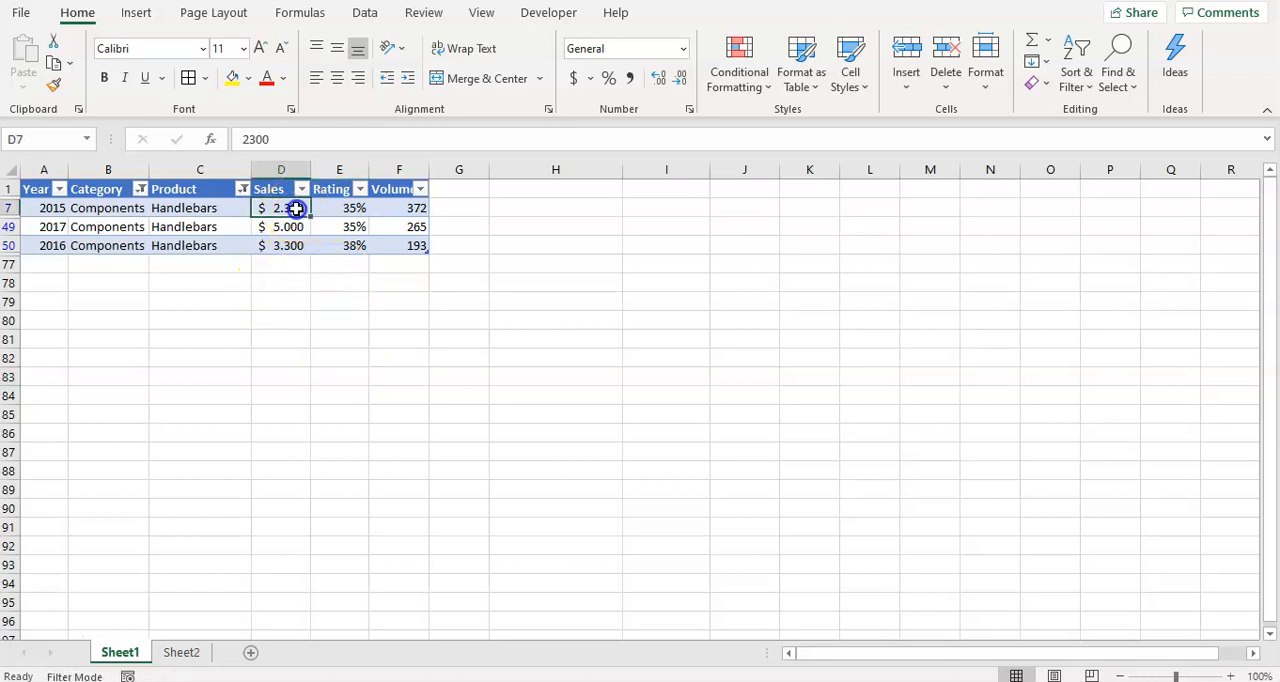
{"action": "left_click", "coordinate": [294, 227]}
{"action": "left_click", "coordinate": [294, 245]}
{"action": "left_click", "coordinate": [296, 206]}
{"action": "left_click", "coordinate": [281, 266]}
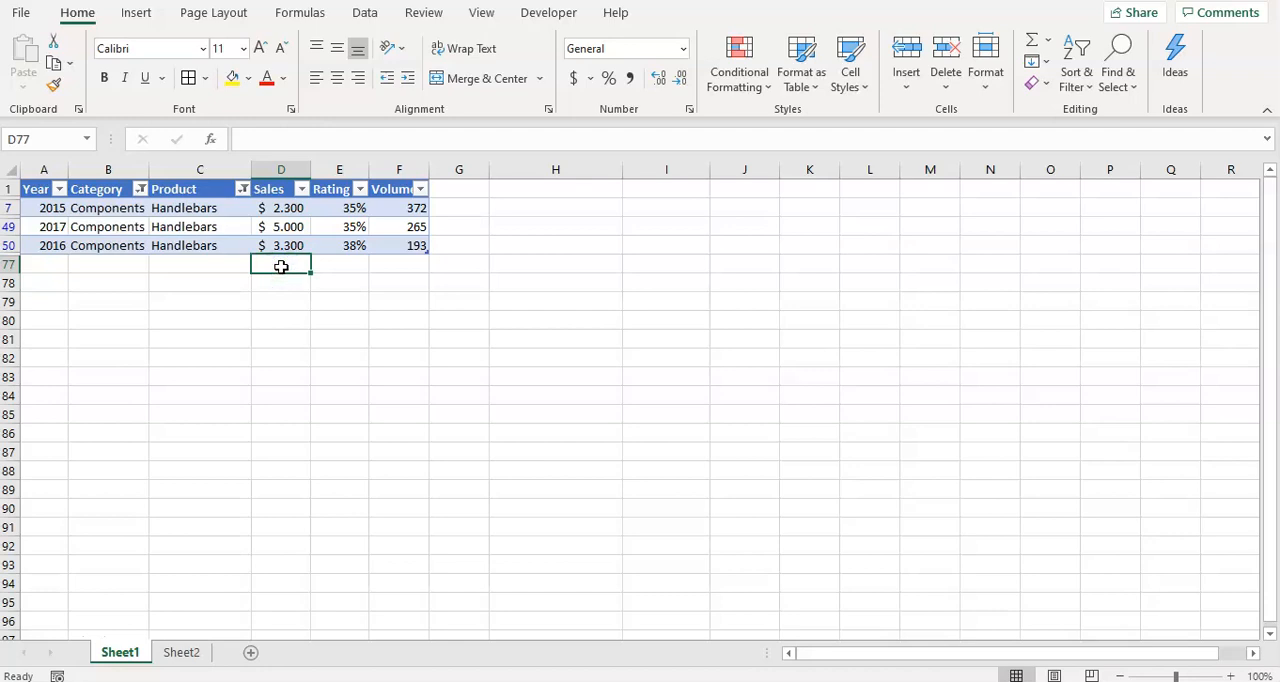
{"action": "type", "text": "=sub"}
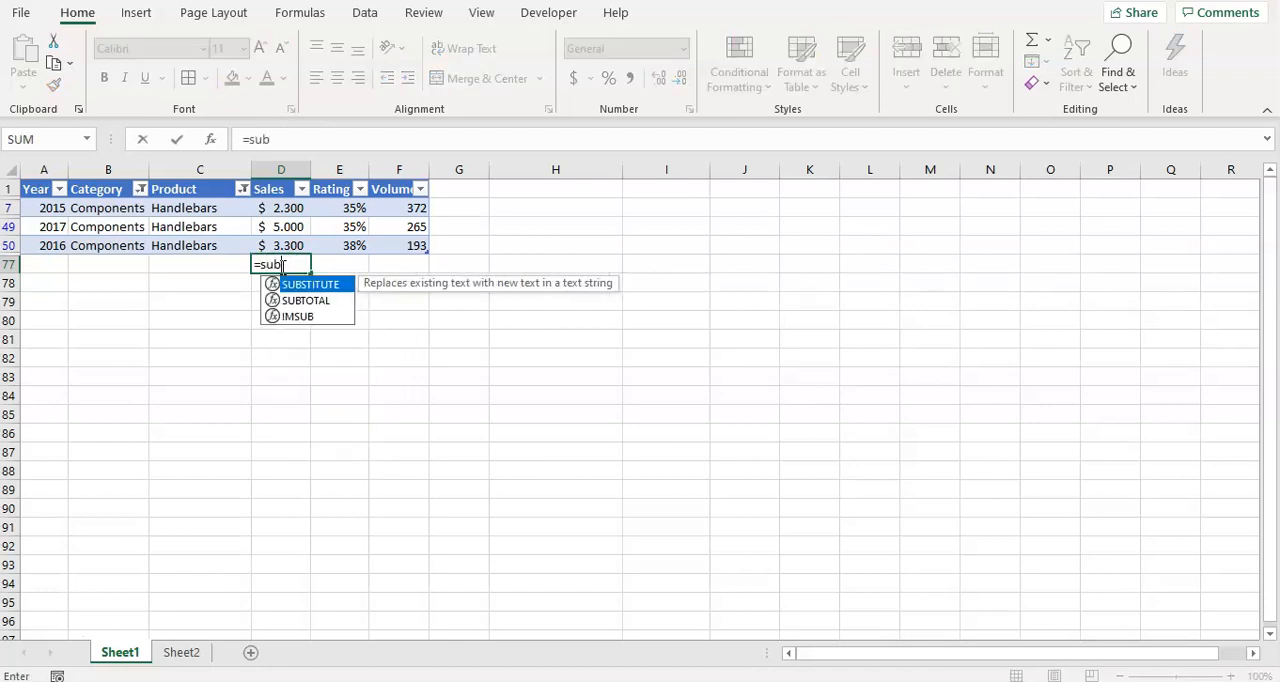
{"action": "type", "text": "total"}
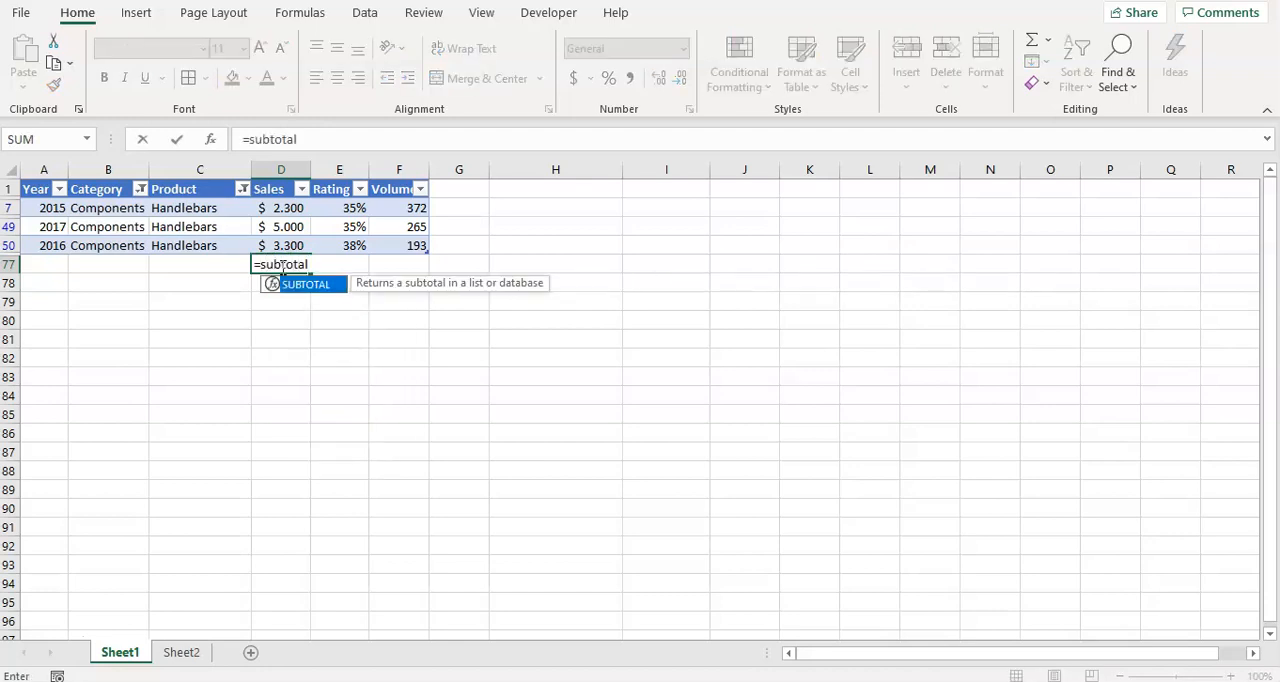
{"action": "type", "text": "("}
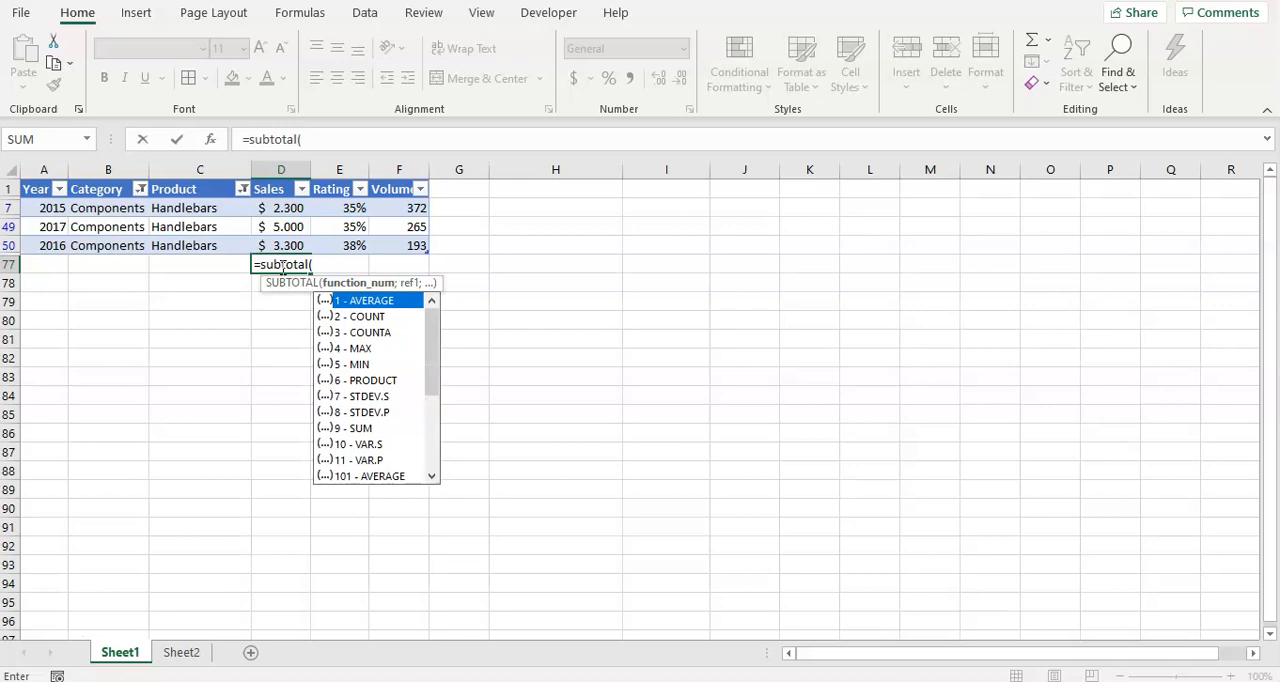
{"action": "type", "text": "9;"}
{"action": "left_click_drag", "start_coordinate": [284, 208], "coordinate": [289, 239]}
{"action": "key", "text": "Return"}
{"action": "key", "text": "Up"}
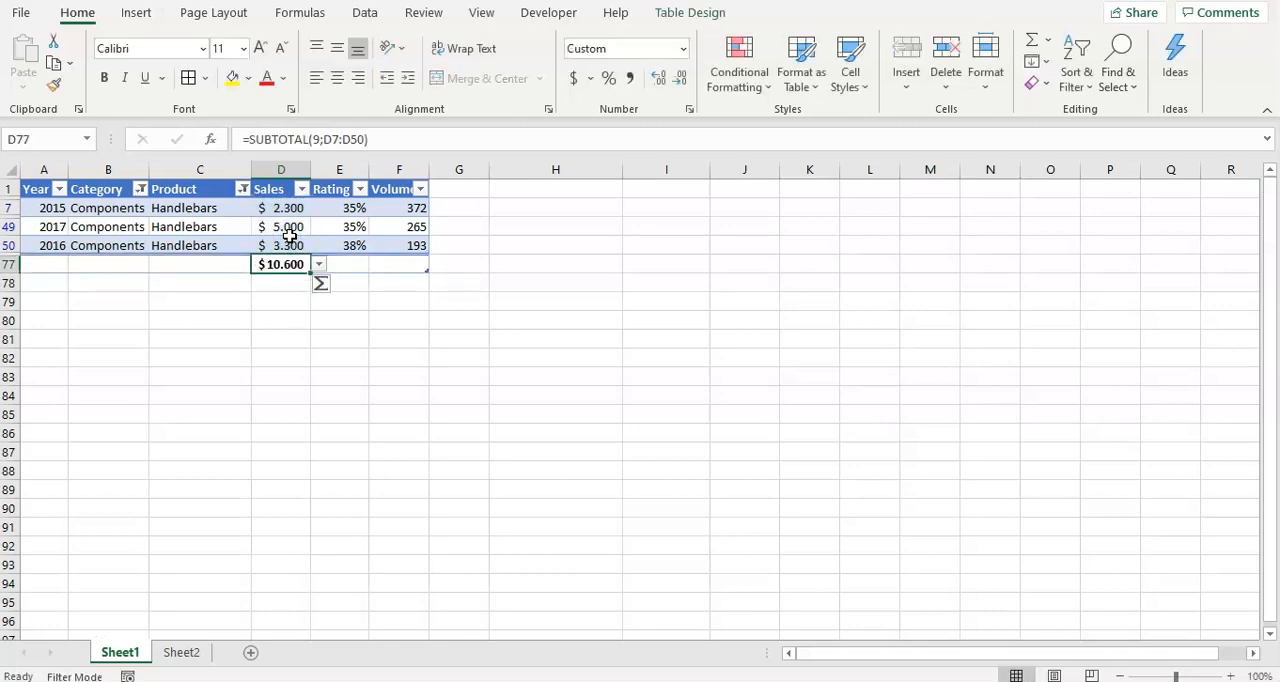